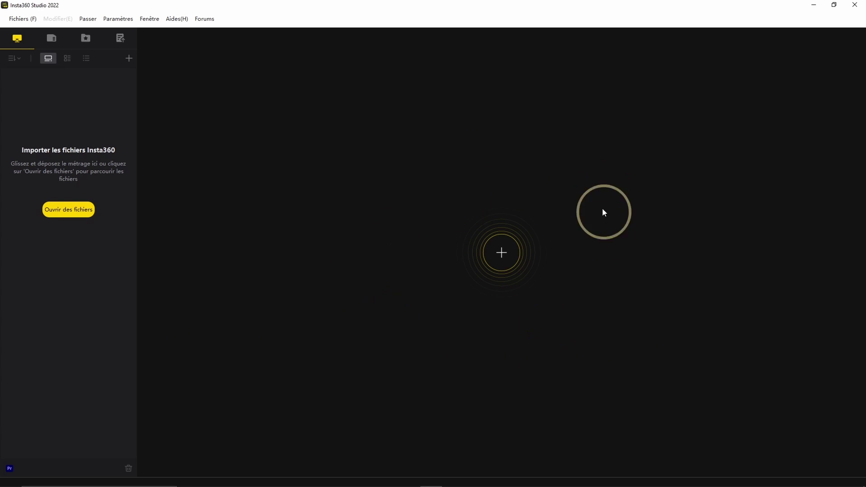
Import the footage folder "040622 bapteme amed" from the Desktop.
left_click(502, 252)
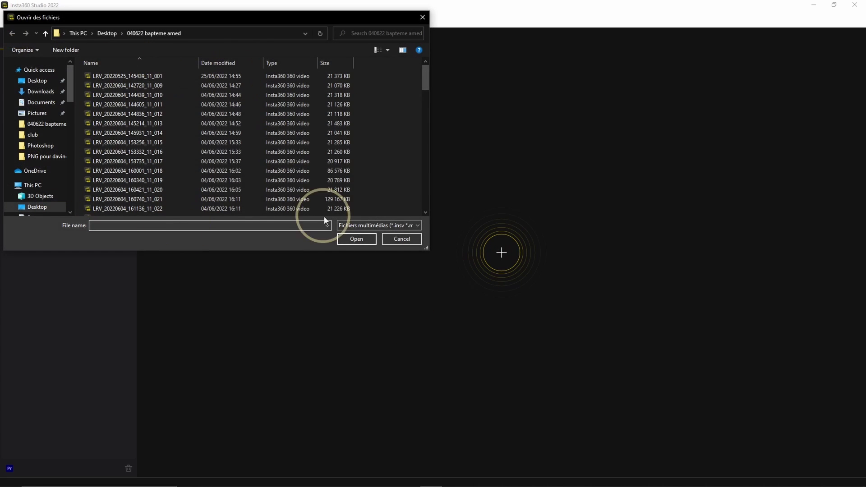
left_click(401, 239)
left_click(22, 20)
left_click(38, 50)
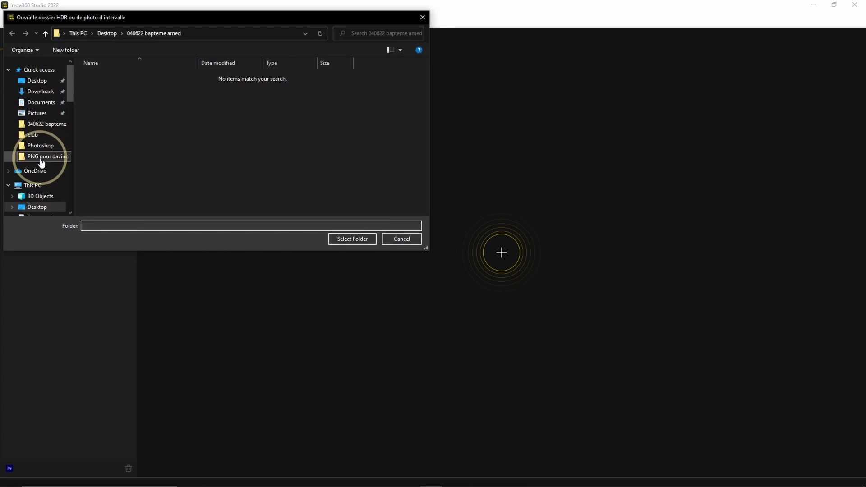
left_click(36, 81)
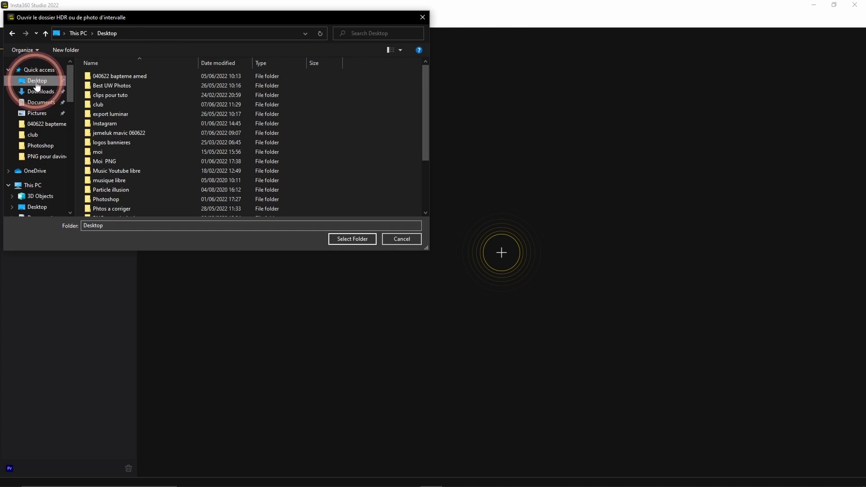
left_click(110, 77)
left_click(358, 239)
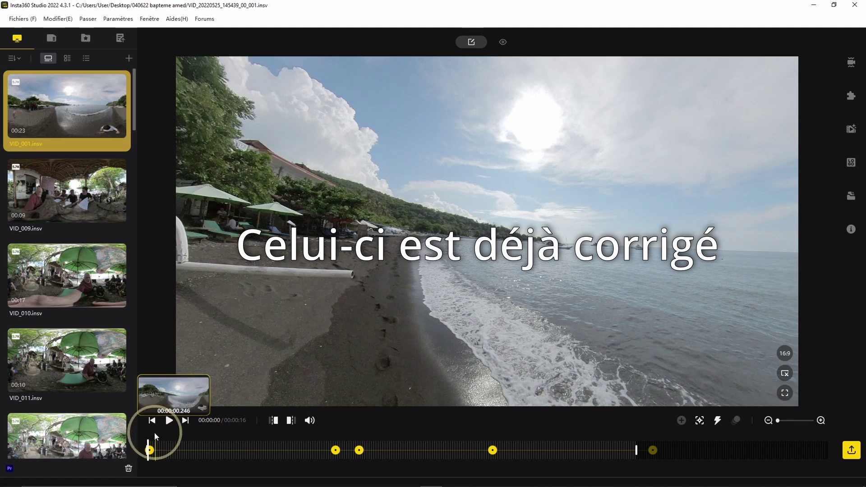
Open VID_009.insv, centre the view on the group at the table and add a keyframe at the clip's start.
left_click(68, 190)
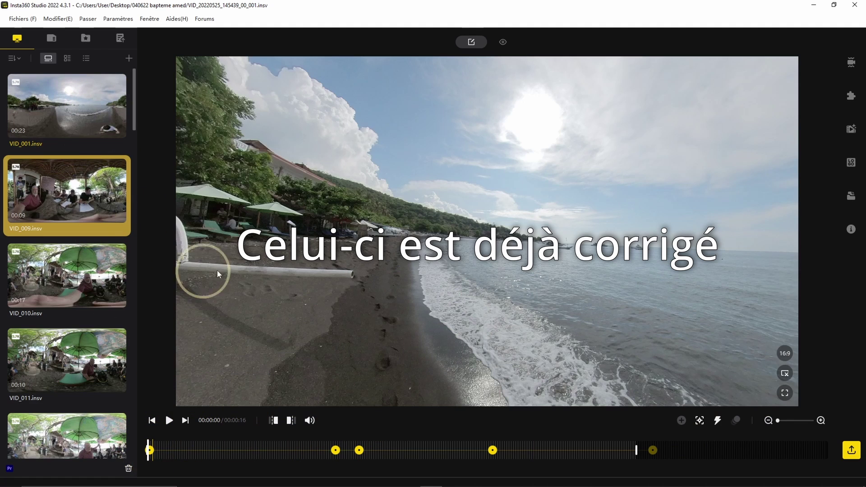
left_click(81, 201)
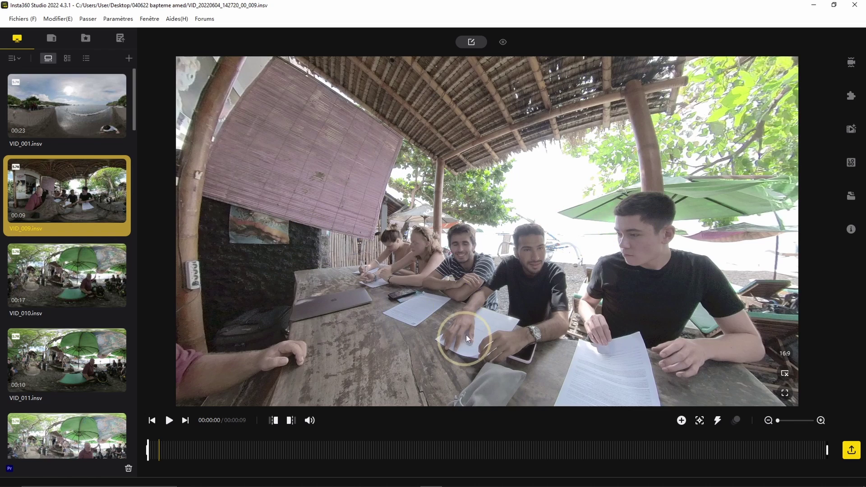
left_click_drag(583, 283, 458, 247)
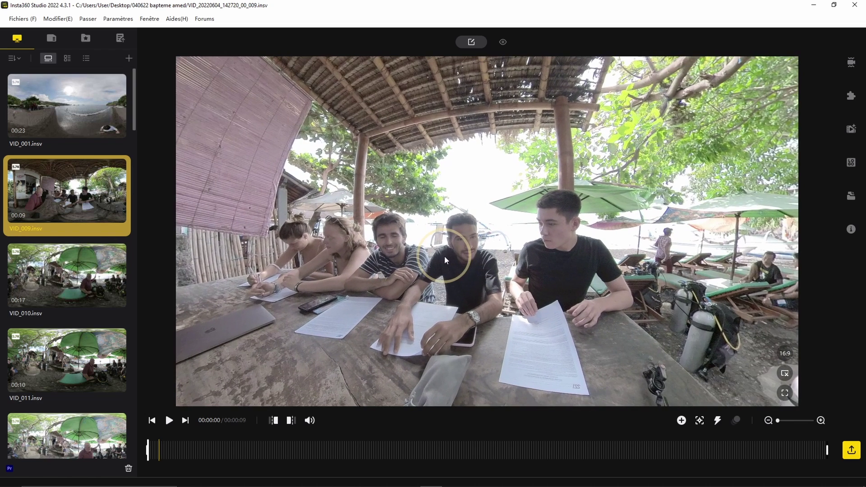
left_click_drag(529, 255, 464, 209)
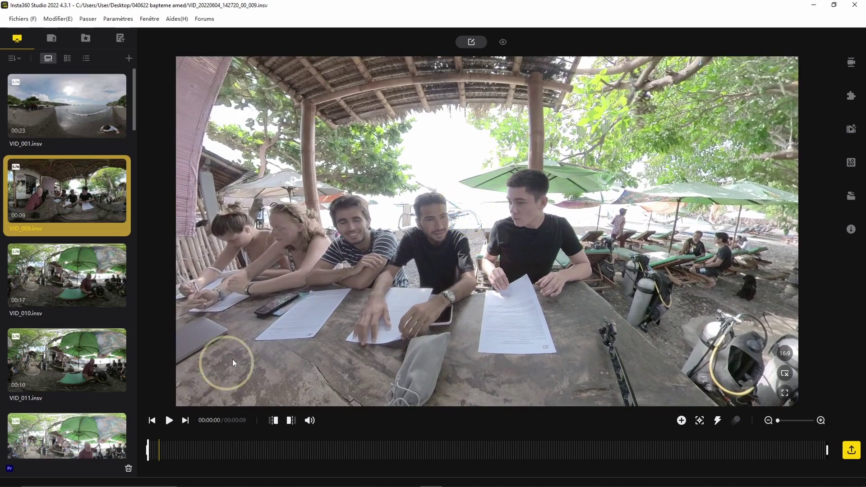
left_click_drag(426, 266, 443, 283)
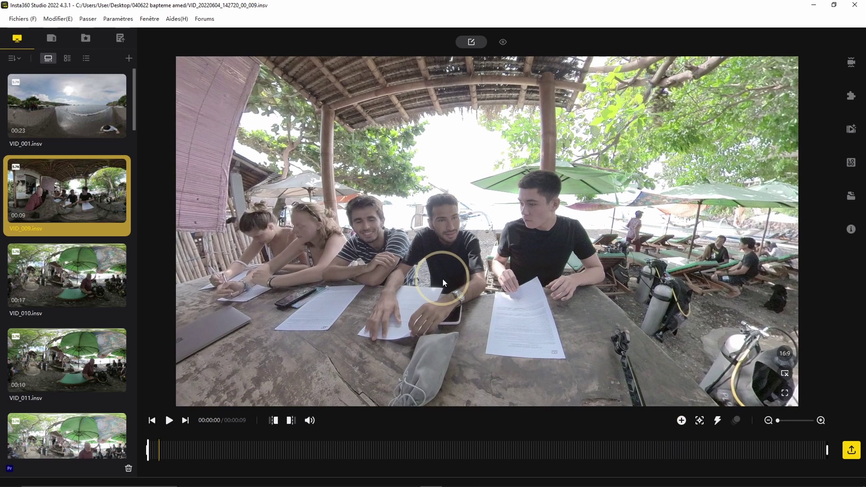
left_click(681, 420)
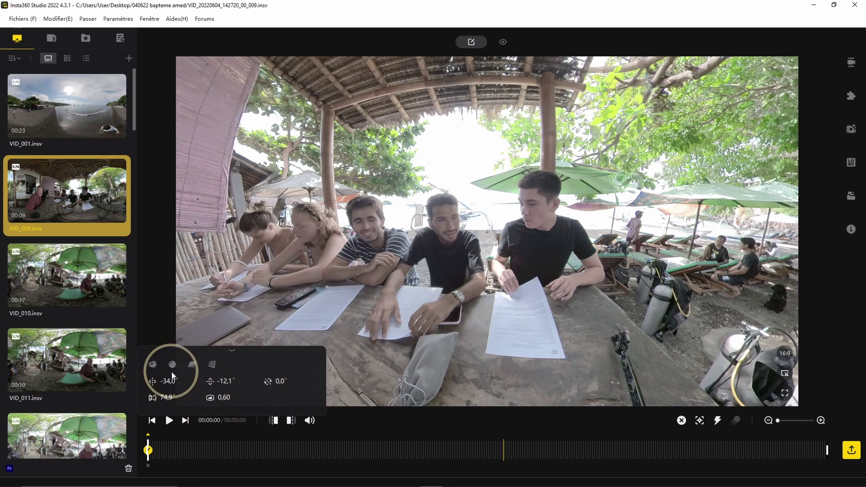
Try the Défaut view on the keyframe with pan -35.0°, tilt -9.0°, roll 0°, field of view 74.3° and distortion 0.61.
left_click(152, 366)
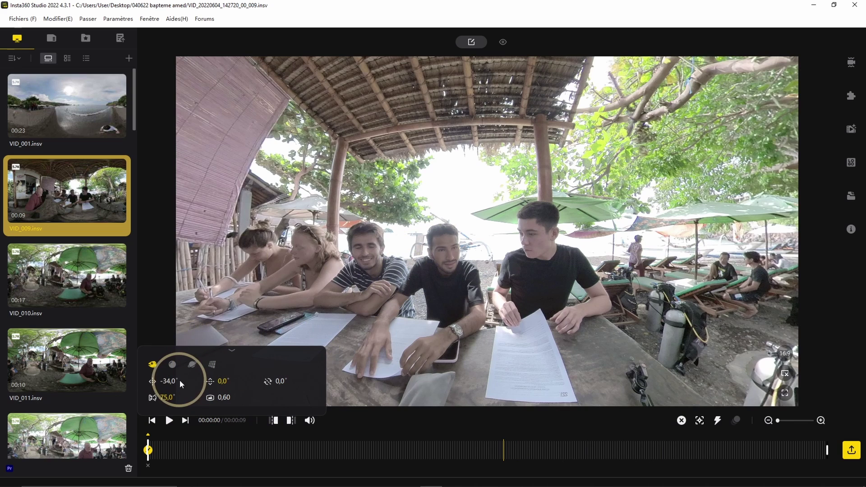
left_click_drag(167, 381, 216, 380)
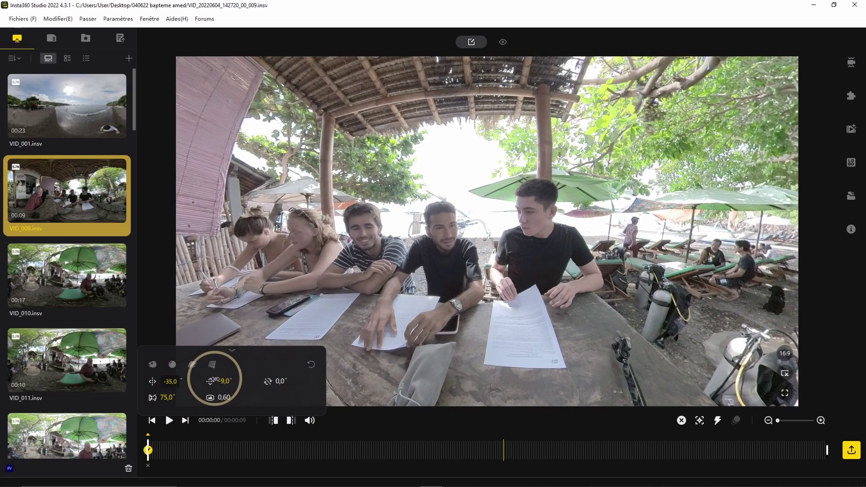
left_click_drag(277, 380, 286, 396)
type("0")
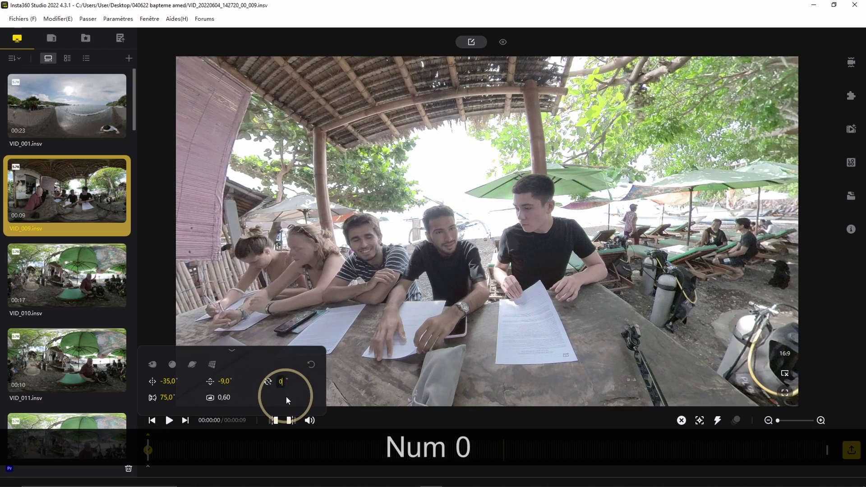
key("Return")
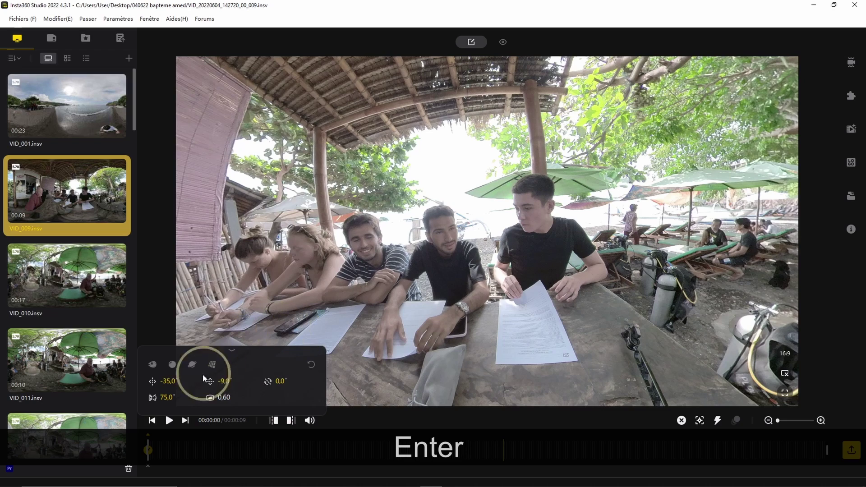
left_click_drag(166, 398, 185, 399)
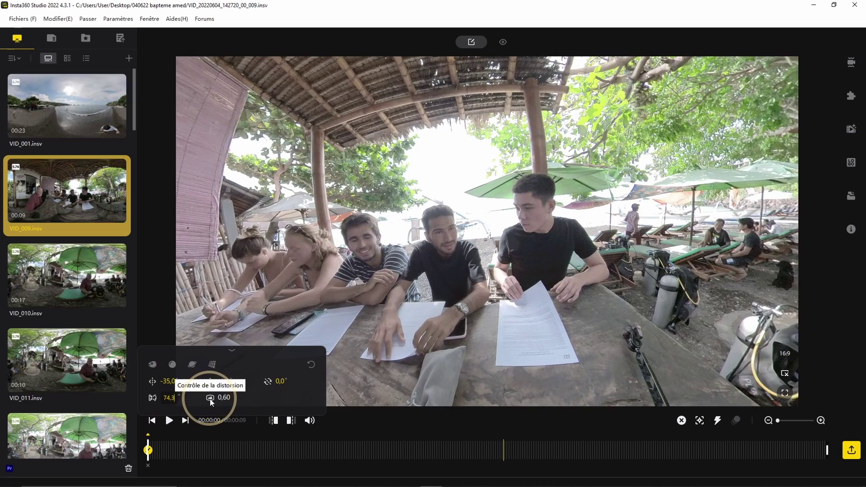
mouse_move(210, 401)
left_mouse_down()
mouse_move(267, 400)
mouse_move(225, 400)
left_mouse_up()
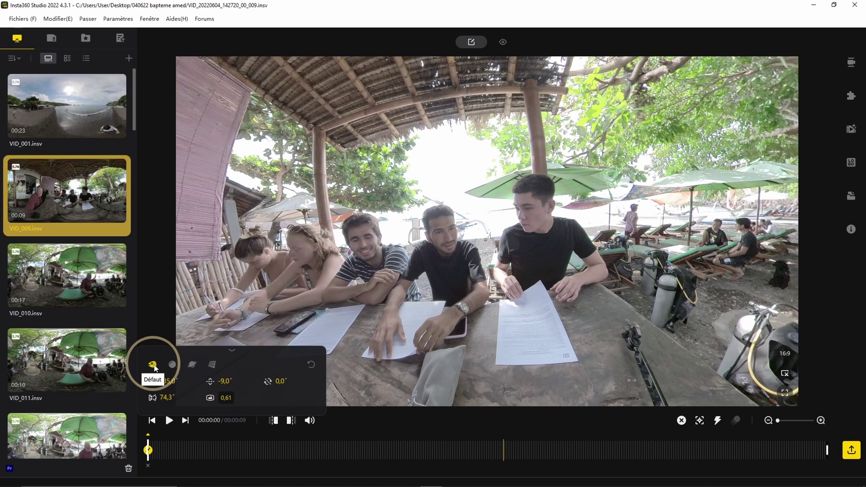
Compare the sphere and planet views, and give the first keyframe the 90° zero-distortion view with pan -15.4° and tilt -2.8°.
left_click(172, 366)
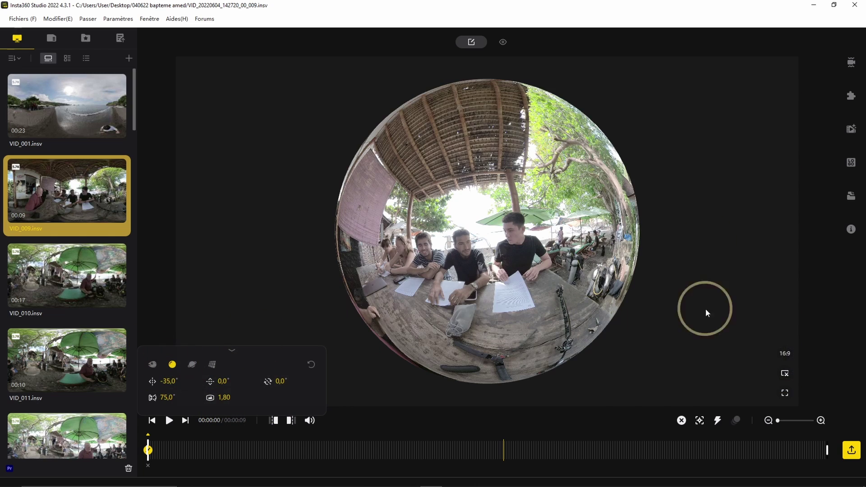
mouse_move(531, 256)
left_mouse_down()
mouse_move(519, 253)
mouse_move(531, 256)
left_mouse_up()
left_click(291, 317)
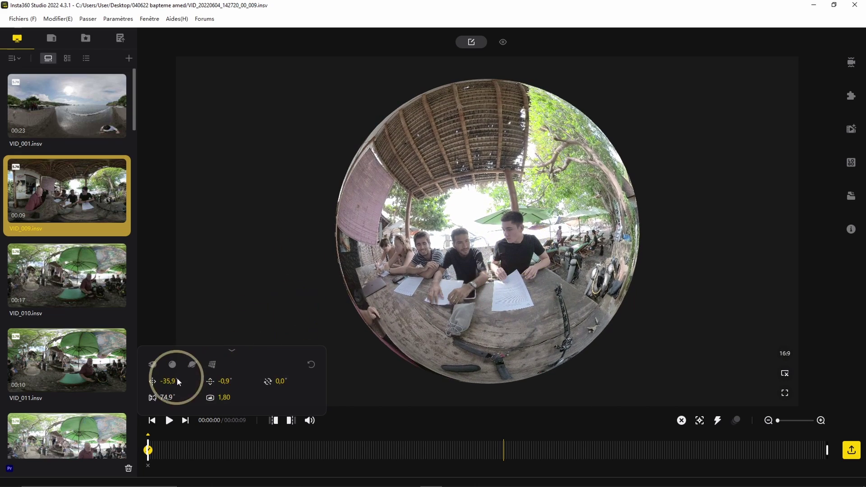
left_click(192, 364)
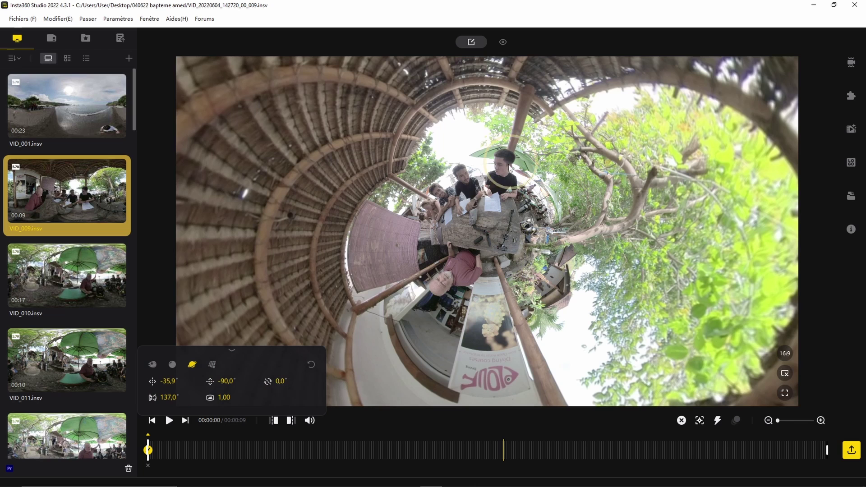
left_click(212, 364)
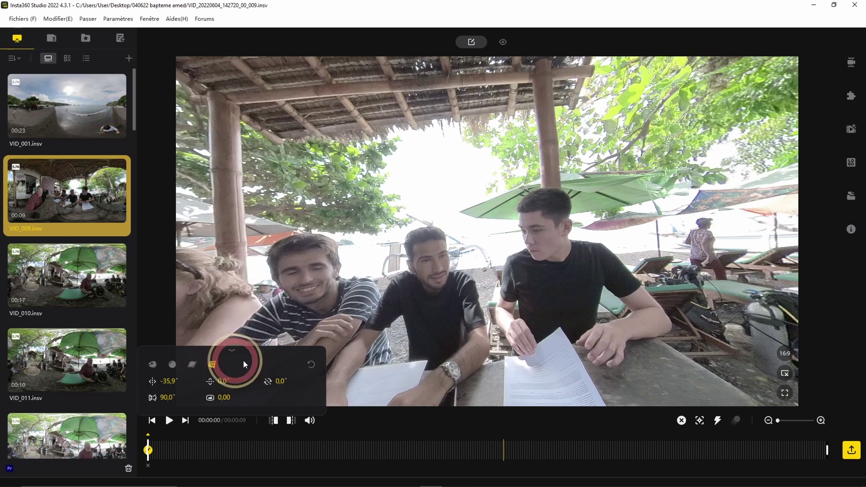
left_click_drag(392, 282, 534, 259)
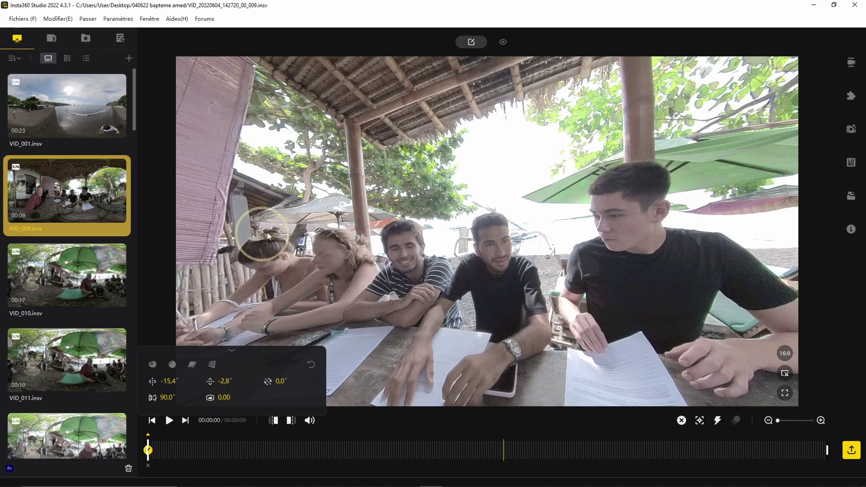
Add a second keyframe at 3 seconds with the view shifted to pan -13.9° and tilt -3.7°.
left_click_drag(191, 459, 410, 447)
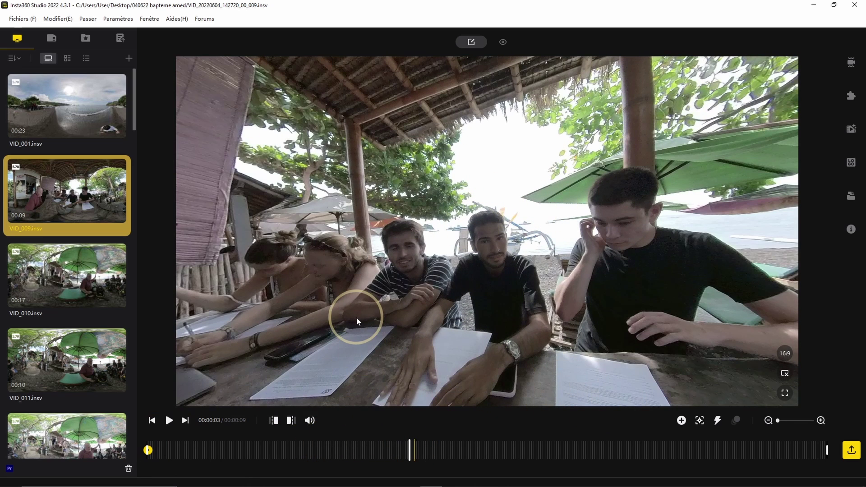
left_click_drag(357, 317, 367, 310)
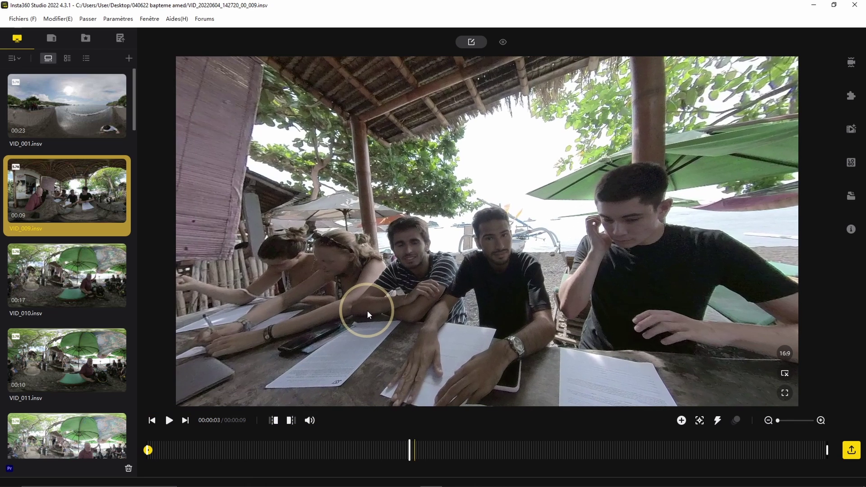
left_click(684, 421)
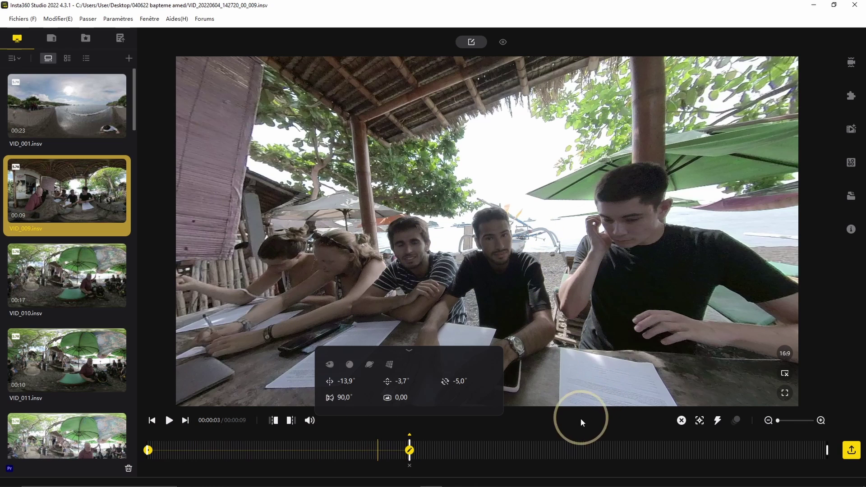
Examine the stabilisation and stitching options, turning the 360° view around the scene to inspect the stitched image.
left_click(850, 65)
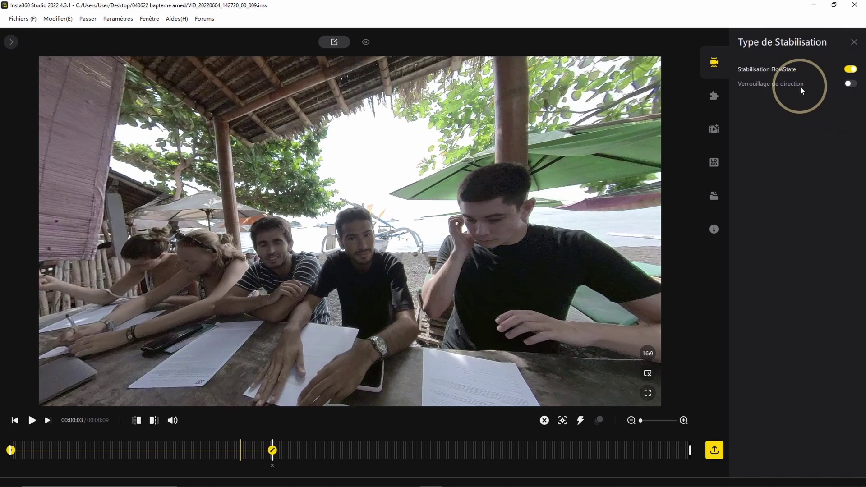
left_click(714, 95)
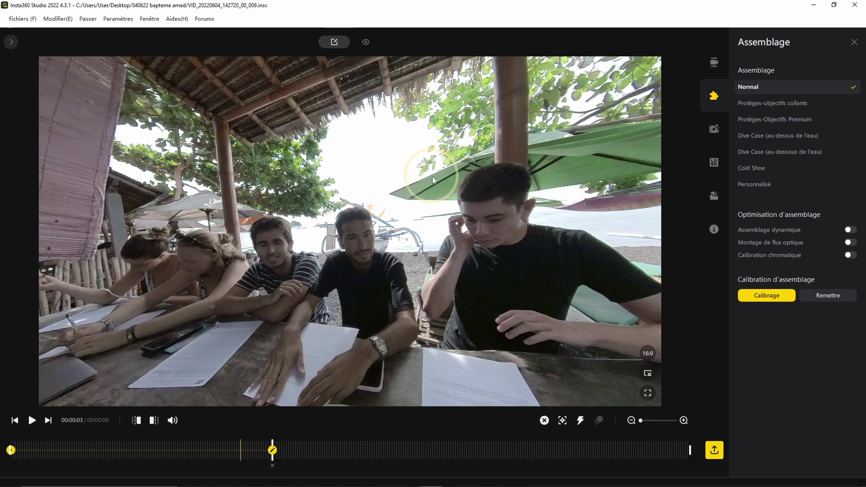
left_click_drag(659, 160, 321, 197)
left_click_drag(553, 212, 502, 221)
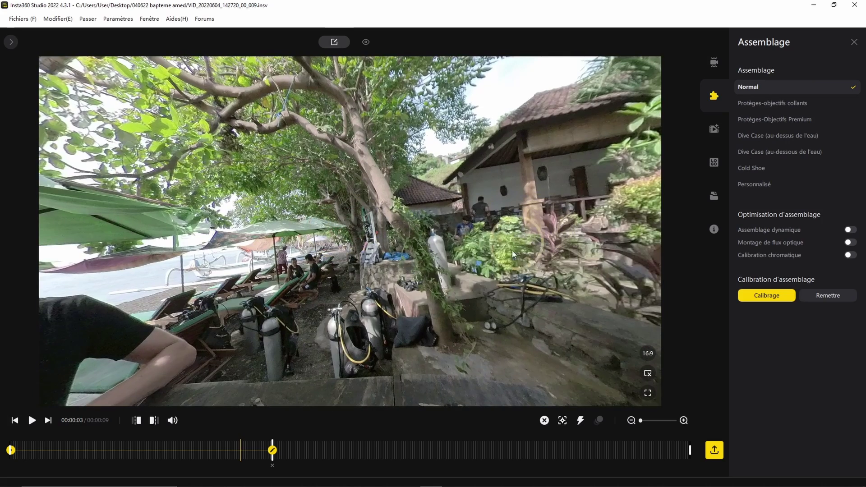
left_click_drag(440, 275, 352, 283)
left_click_drag(538, 234, 316, 250)
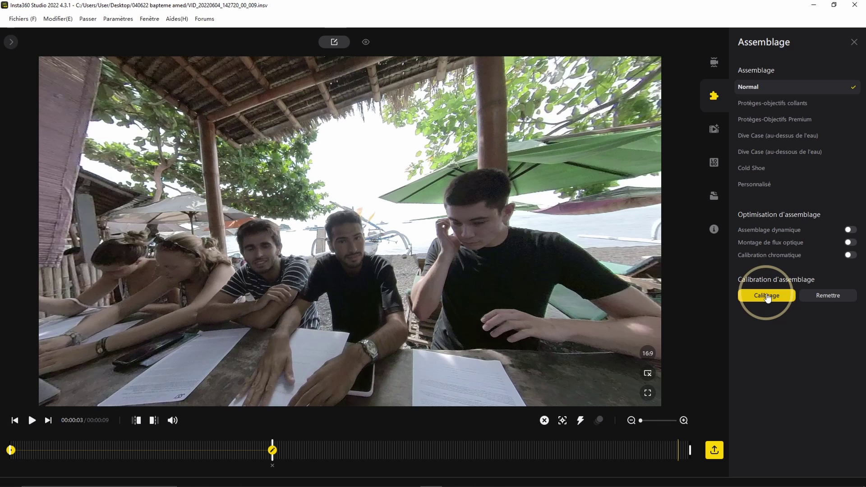
Try the Color Plus image processing on the clip and switch it off again.
left_click(713, 128)
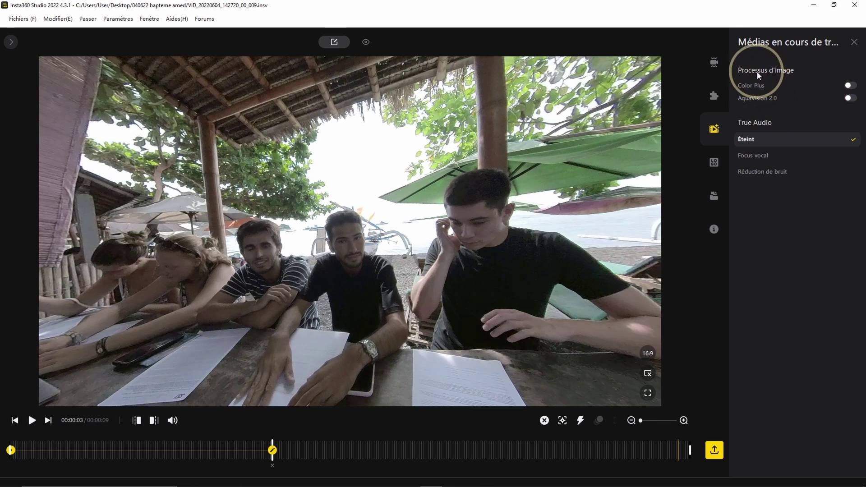
left_click(851, 85)
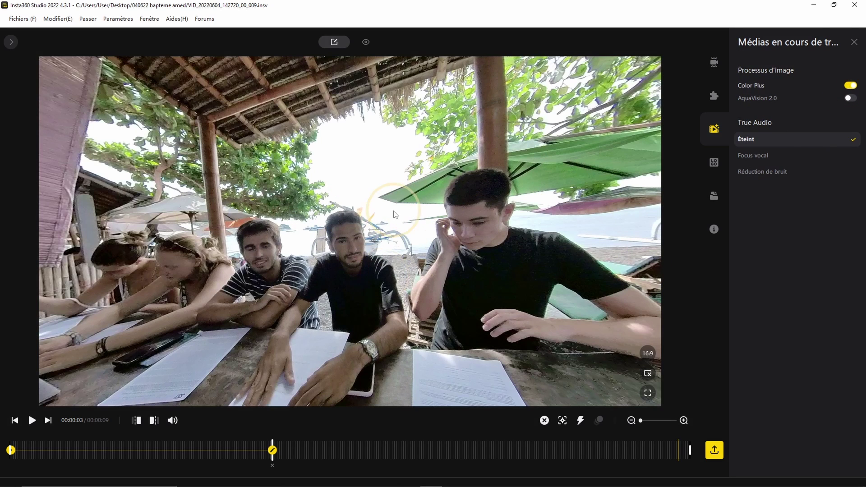
left_click_drag(393, 251, 415, 207)
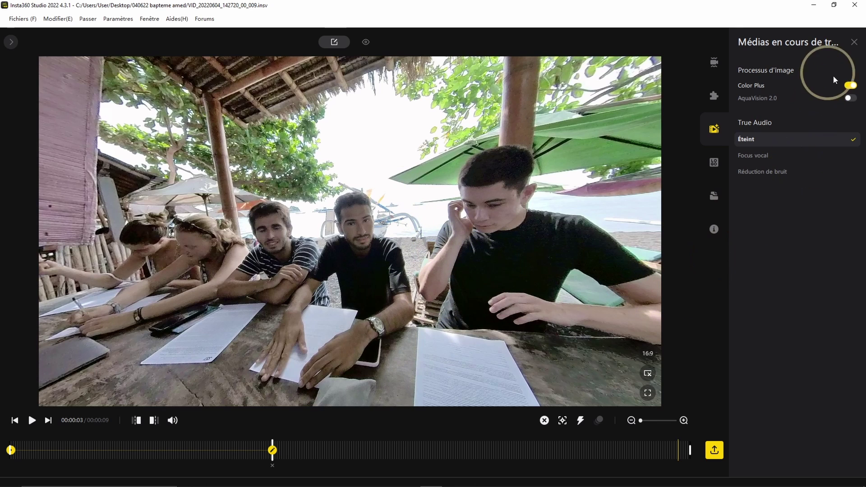
left_click(851, 85)
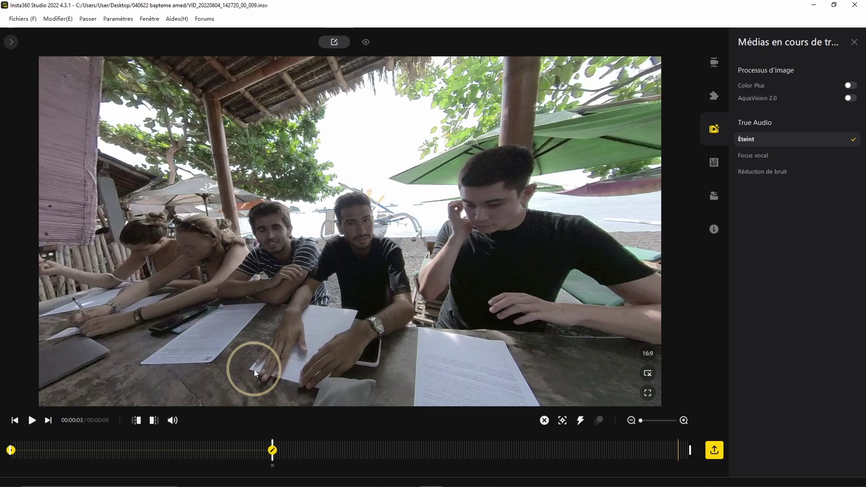
Try the Style 4 logo on the table where the tripod stands, view its position choices, and set the logo back to Nul.
left_click_drag(540, 444, 570, 440)
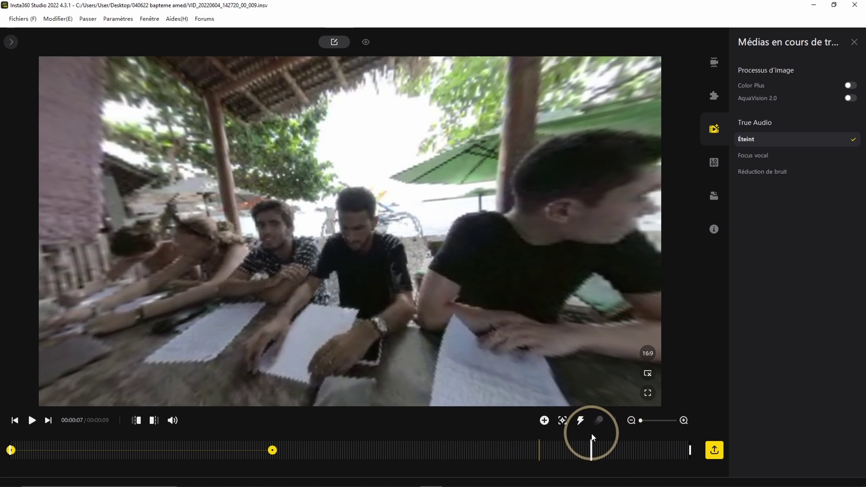
left_click(506, 441)
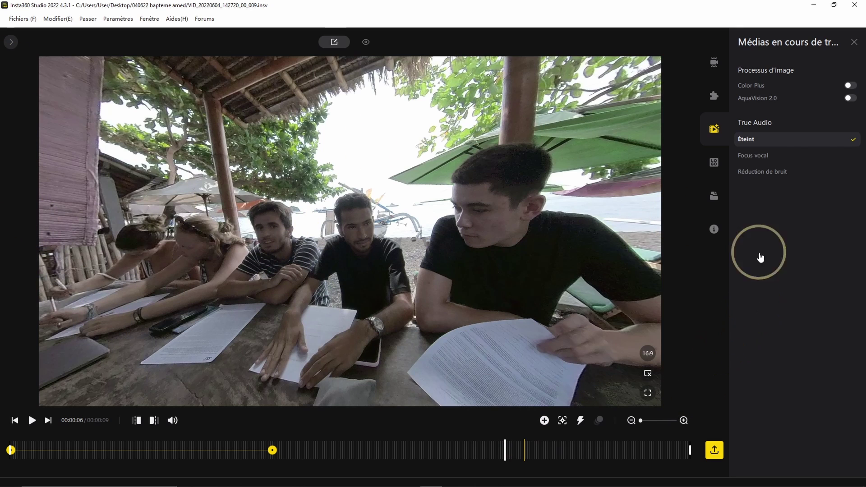
left_click(714, 162)
left_click_drag(309, 384, 332, 174)
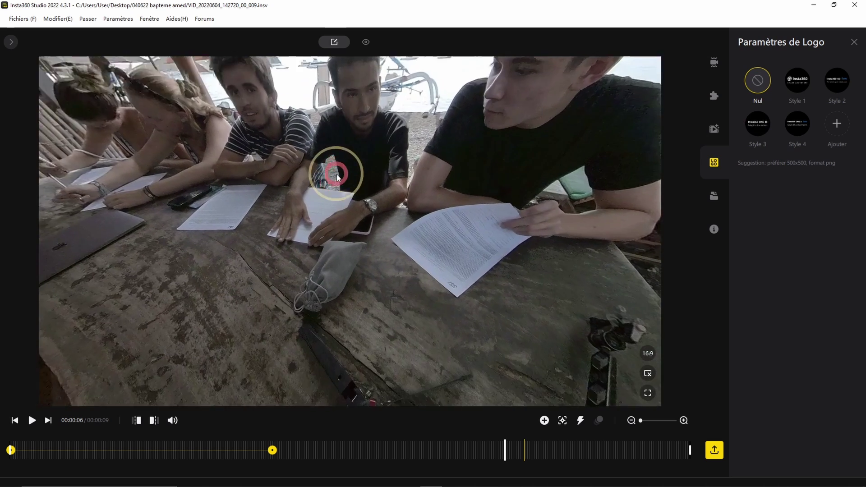
left_click(805, 129)
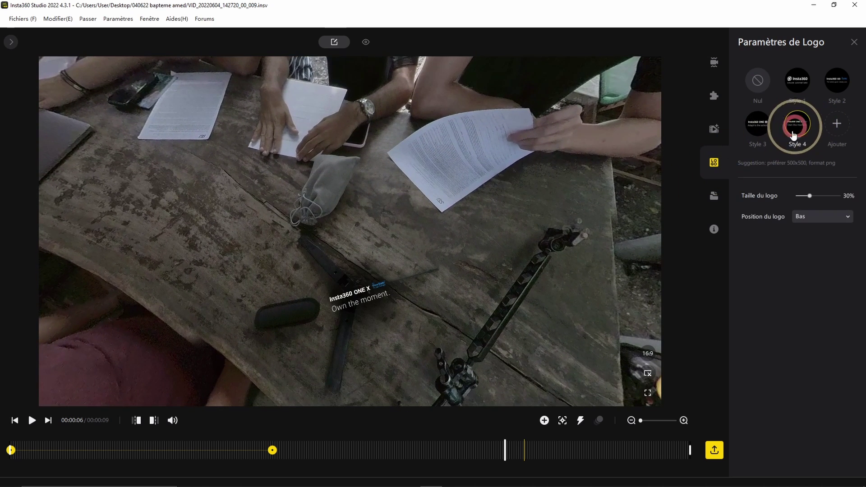
left_click(812, 216)
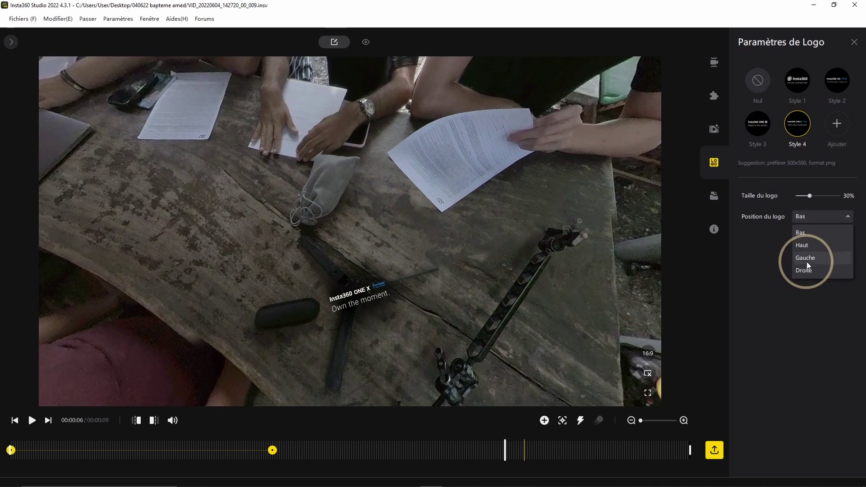
left_click(796, 134)
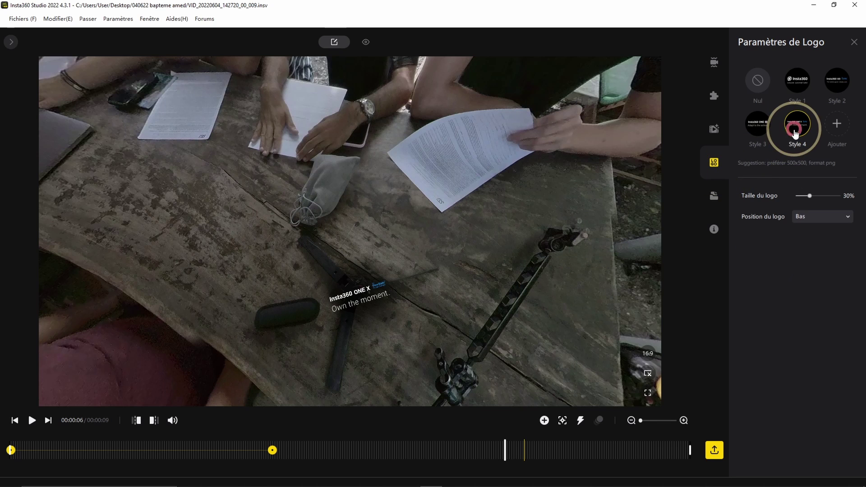
left_click(752, 86)
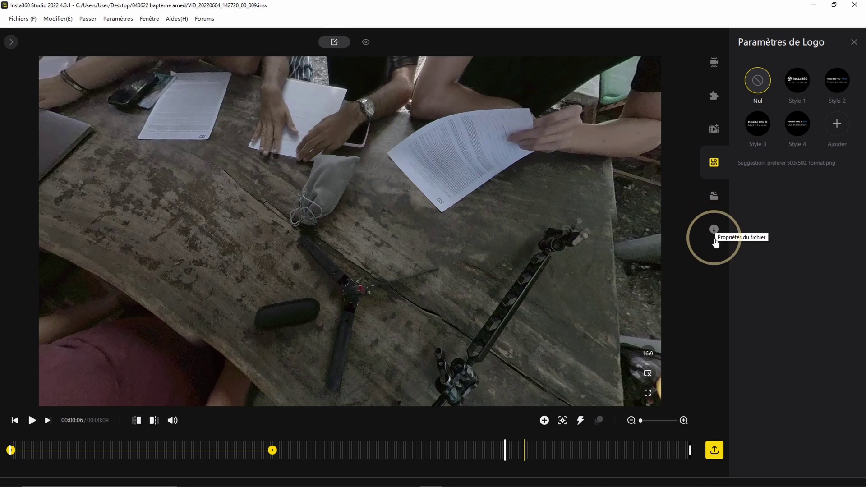
Check the clip's file properties and add a third keyframe at 9 seconds with the view reframed on the group at the table.
left_click(715, 231)
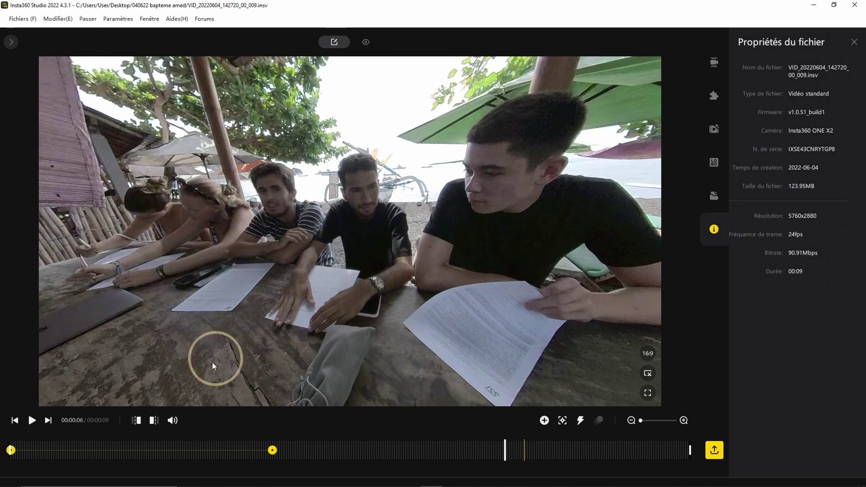
left_click(556, 446)
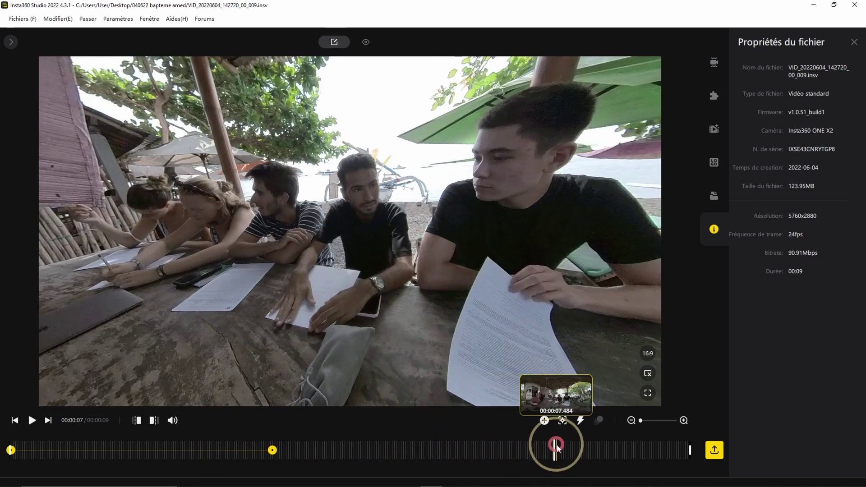
left_click_drag(558, 447, 630, 450)
left_click(566, 450)
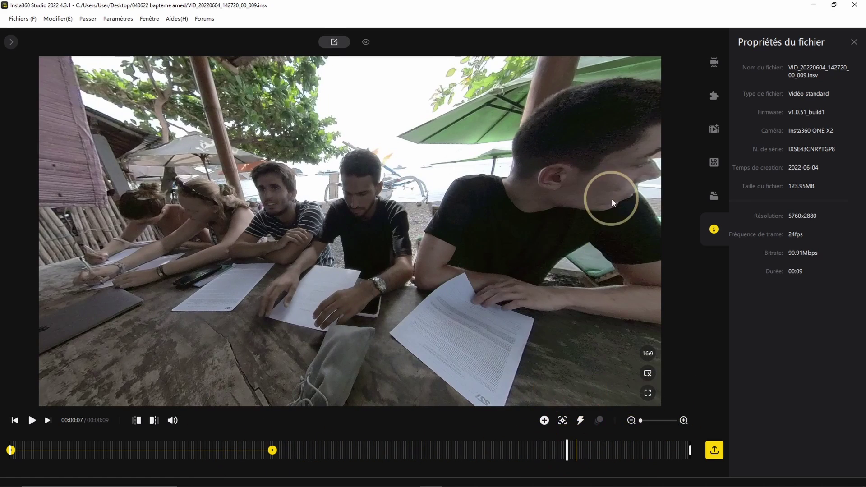
left_click(667, 447)
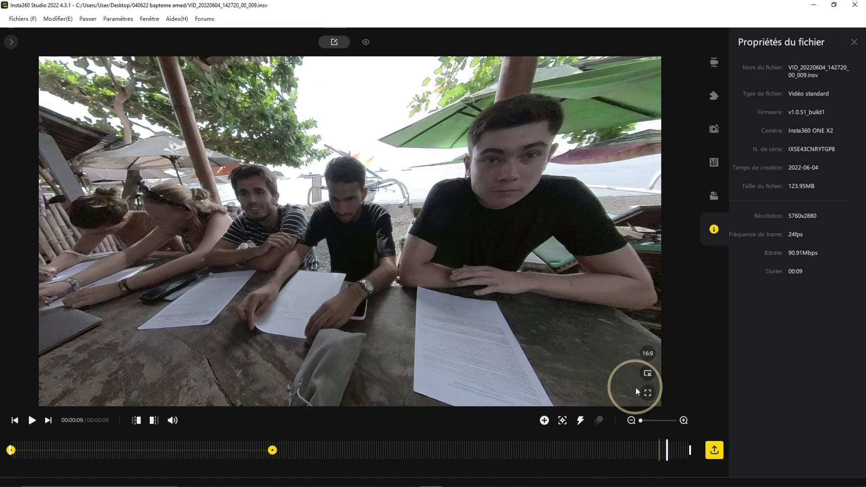
left_click(545, 420)
left_click(714, 450)
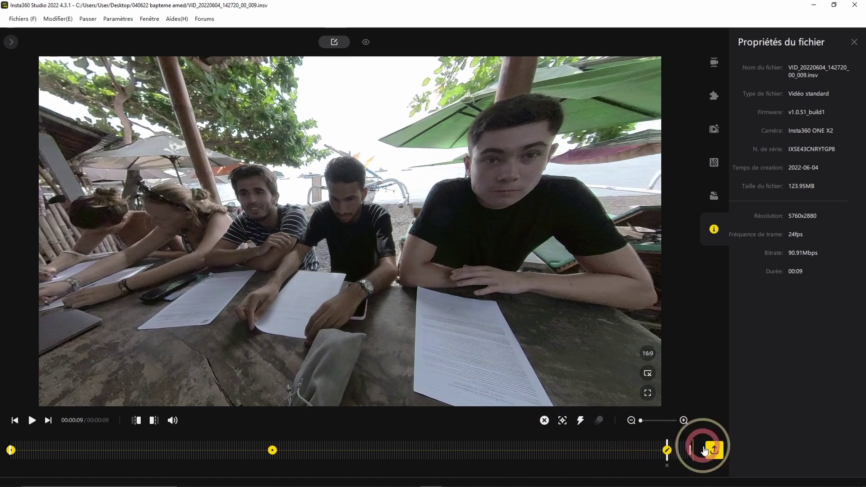
left_click(501, 368)
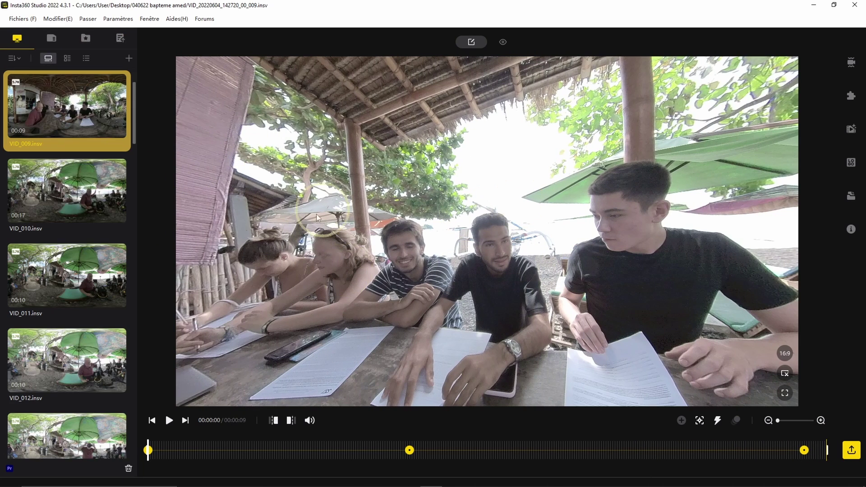
Open VID_014.insv and add a keyframe at its start with the planet view, pan -160.8° and tilt -81.1°.
scroll(78, 310, "down", 5)
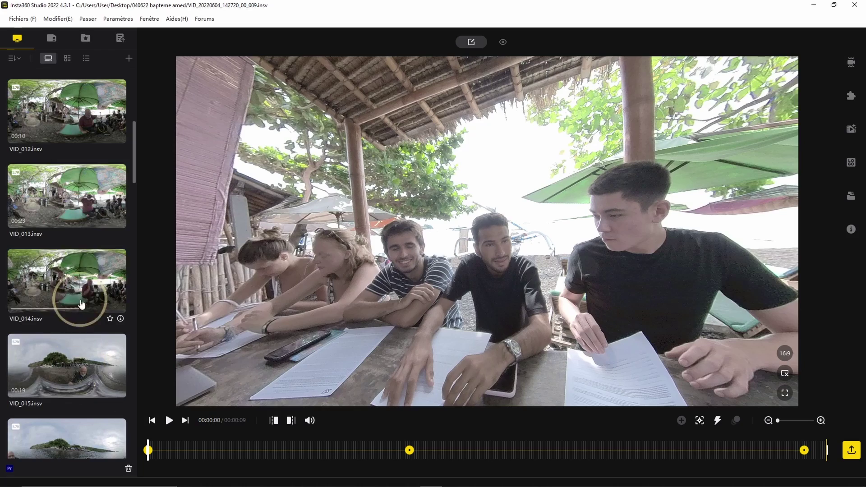
left_click(74, 257)
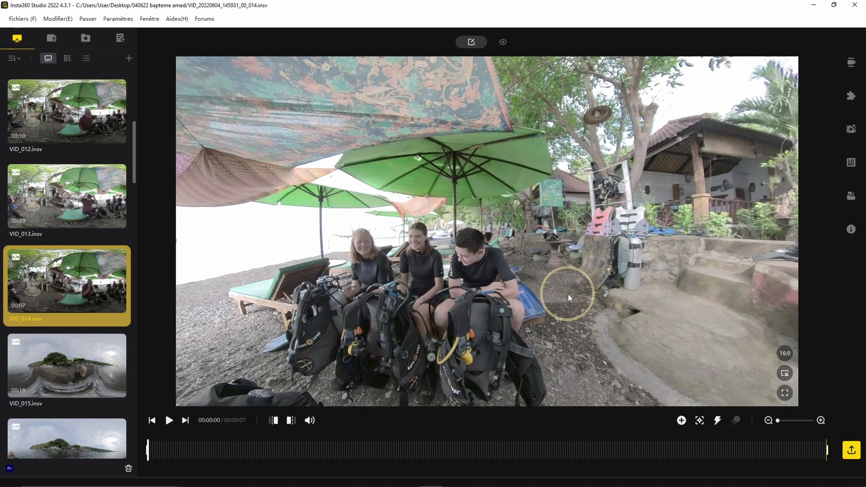
left_click(555, 293)
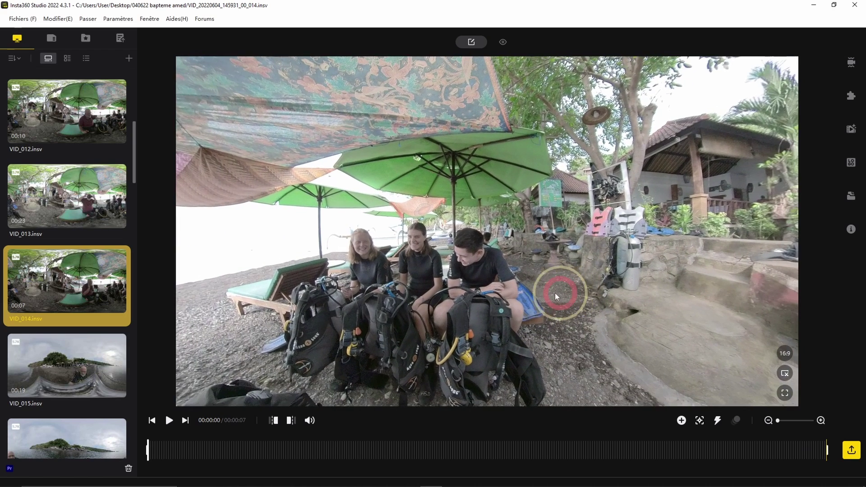
left_click(681, 420)
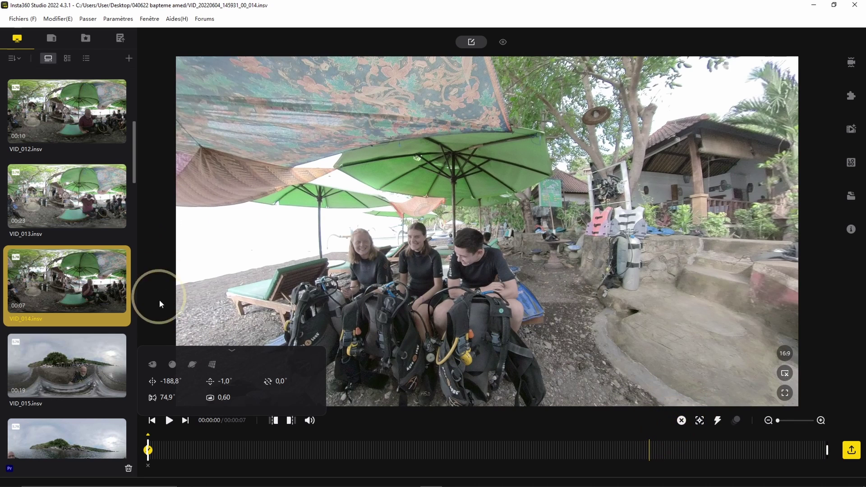
left_click(192, 365)
left_click_drag(613, 251, 680, 248)
Add a second keyframe at 2 seconds with a 74.9° view of the seated divers, pan -197.6° and tilt 2.5°.
left_click(335, 436)
left_click_drag(241, 456, 493, 444)
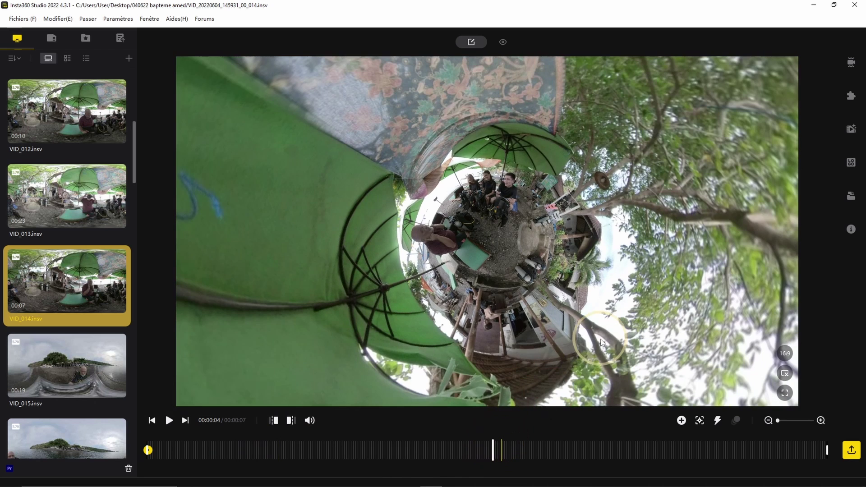
left_click(325, 451)
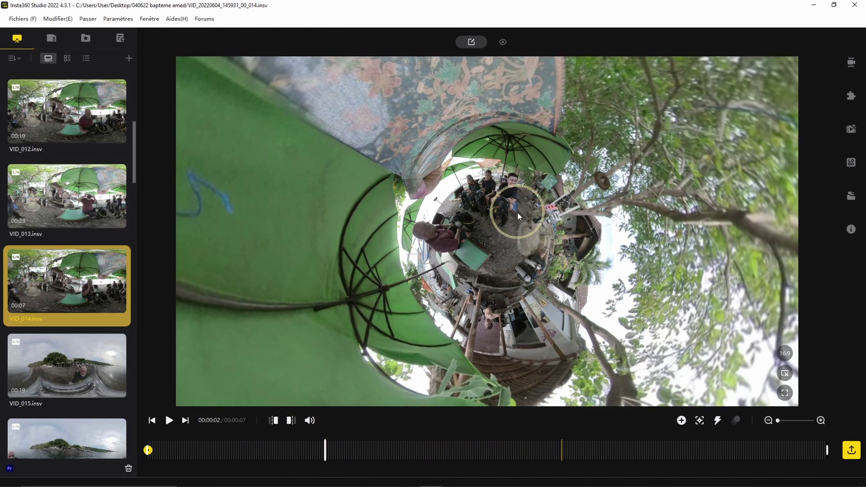
left_click(680, 421)
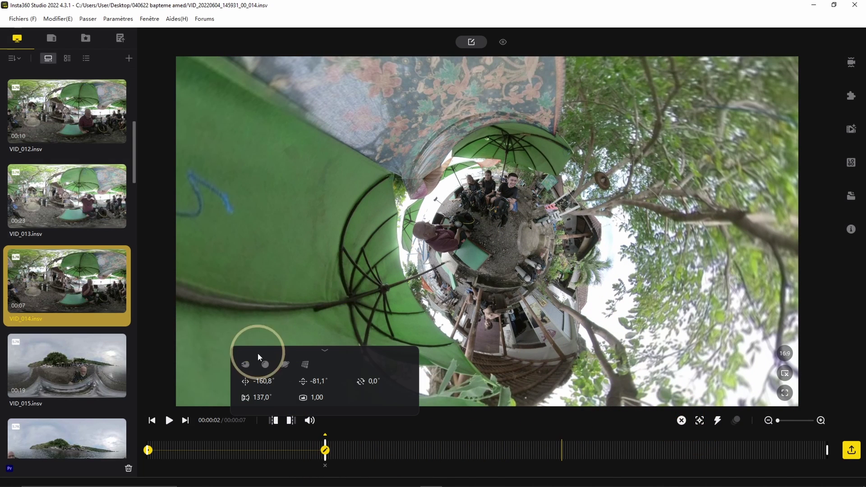
left_click(245, 366)
left_click_drag(495, 307, 392, 336)
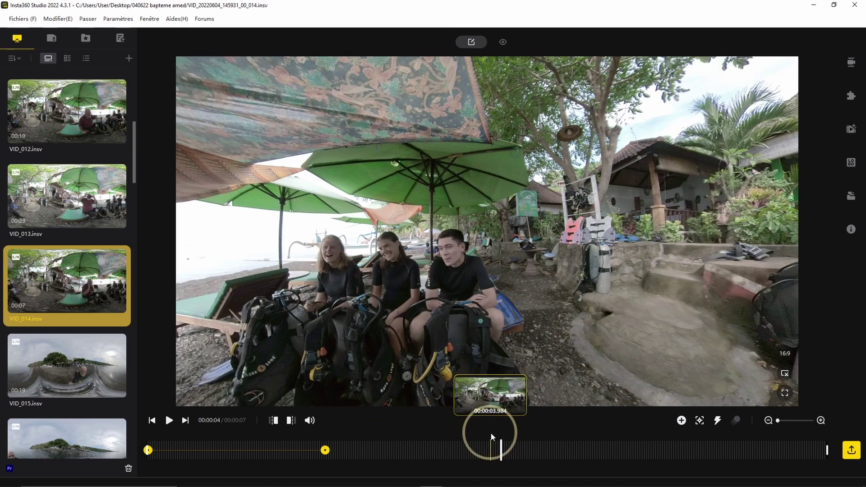
Add a third keyframe at 4 seconds, narrowing the view to 52.1° on the divers with pan -178.8° and tilt -5.4°.
left_click(681, 421)
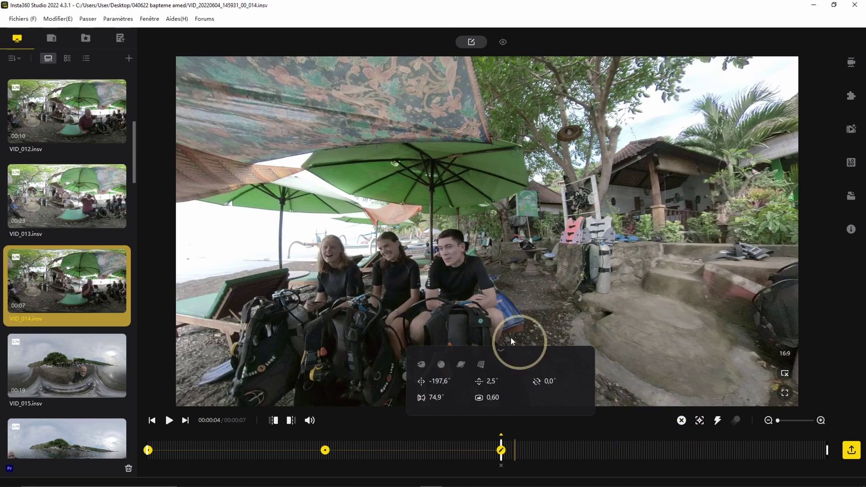
left_click_drag(435, 397, 422, 287)
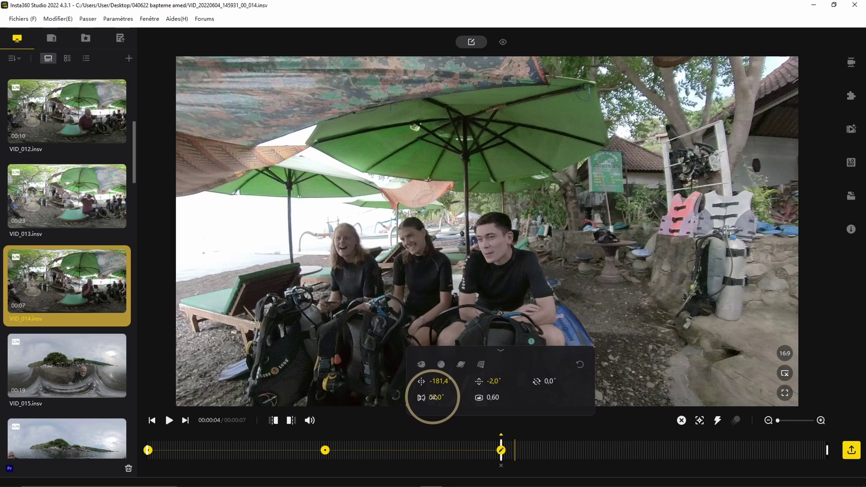
left_click_drag(432, 397, 409, 400)
left_click_drag(386, 301, 396, 290)
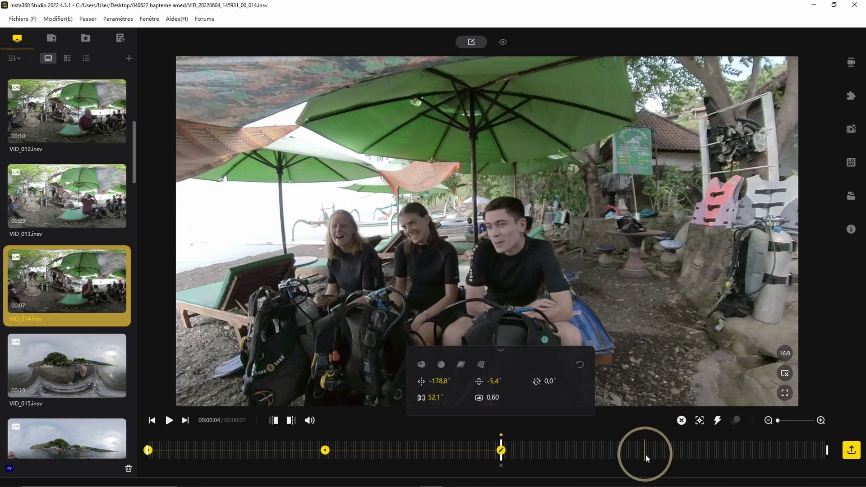
Add two more keyframes that hold the same close view of the divers, the last one at 7 seconds.
left_click(667, 450)
left_click(683, 421)
left_click(796, 449)
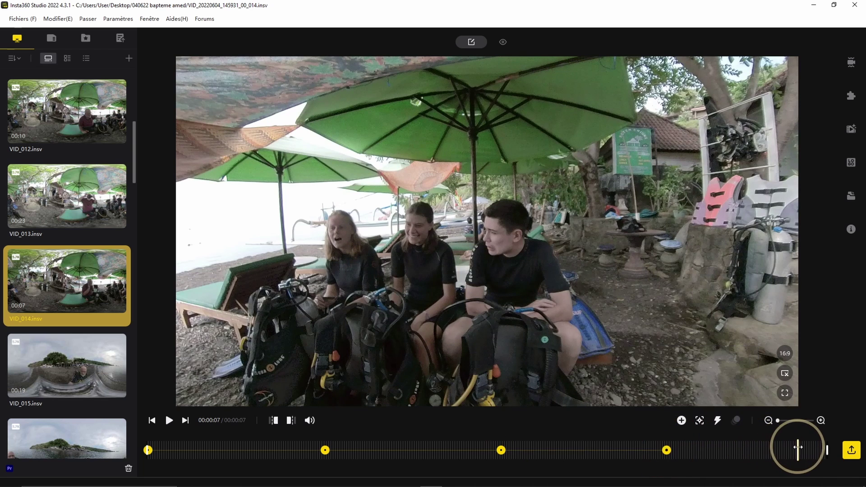
left_click(681, 420)
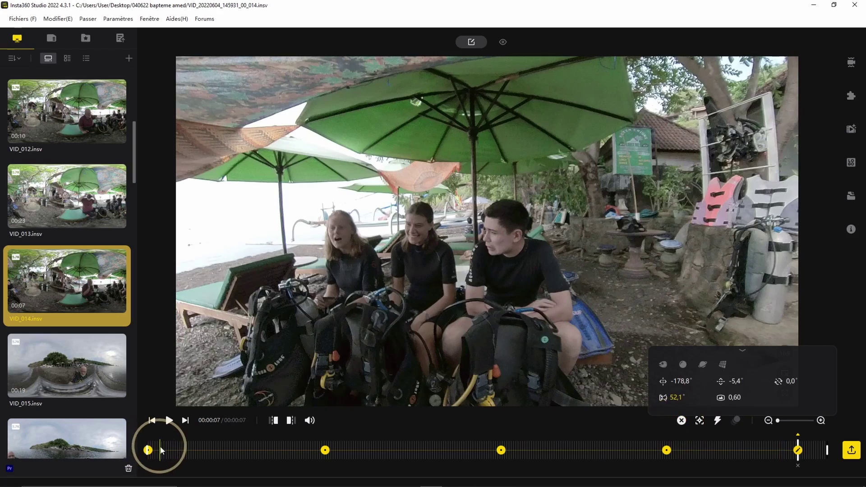
Play the clip from its start to review the camera movement, and view the transition options between the first two keyframes.
left_click(148, 451)
left_click(237, 273)
key("space")
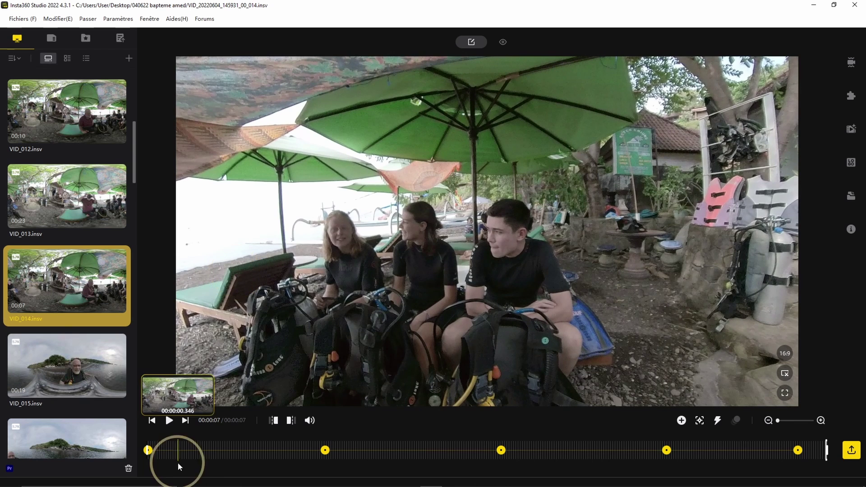
left_click(164, 450)
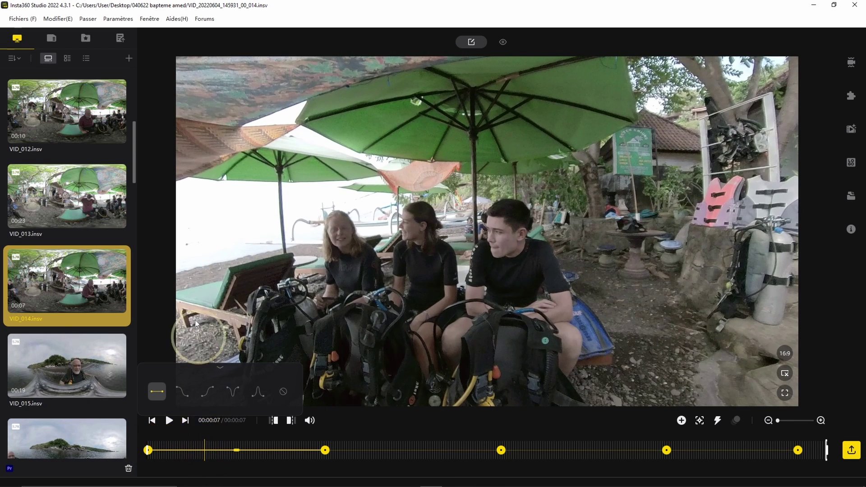
left_click_drag(233, 465, 142, 458)
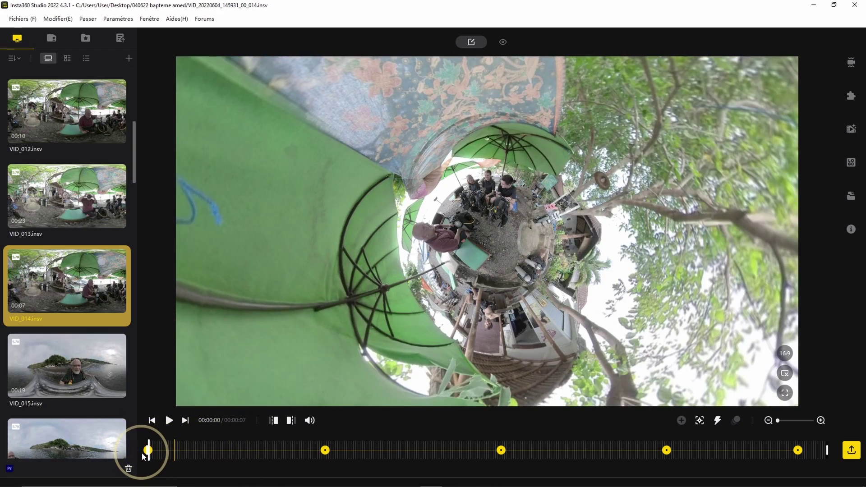
key("space")
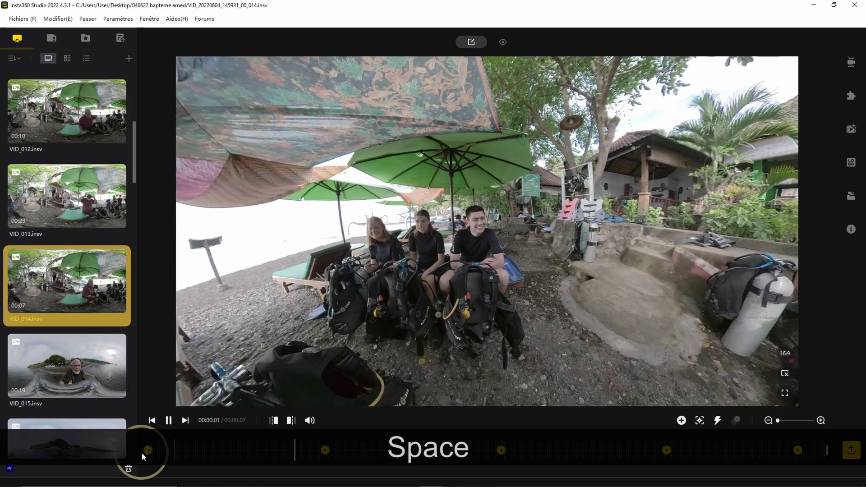
key("space")
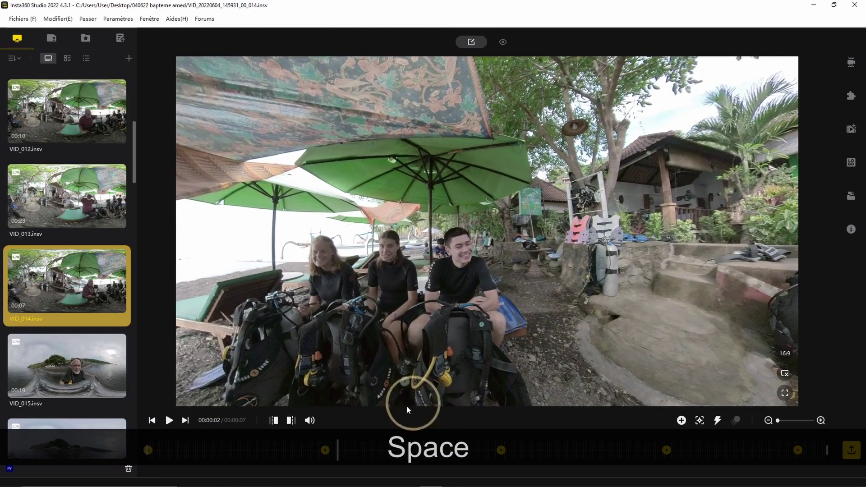
Set the transition between the first two keyframes to the V-shaped speed curve and return to the start of the clip.
left_click(250, 449)
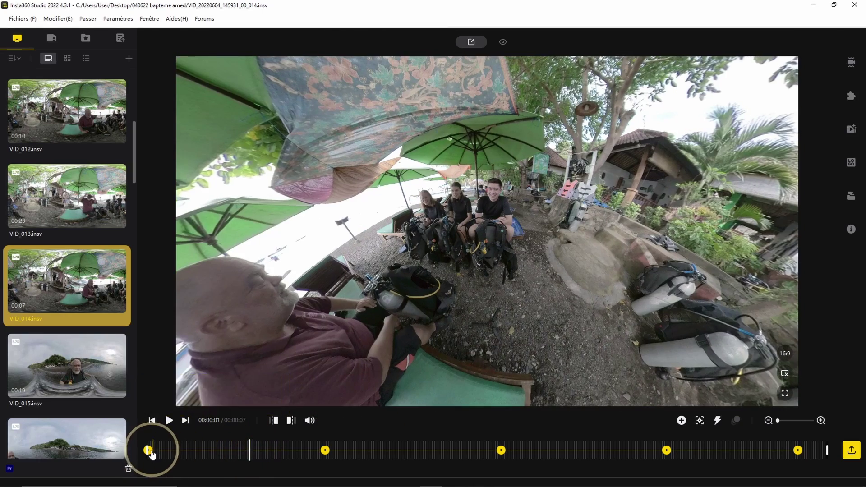
left_click(174, 449)
left_click(212, 451)
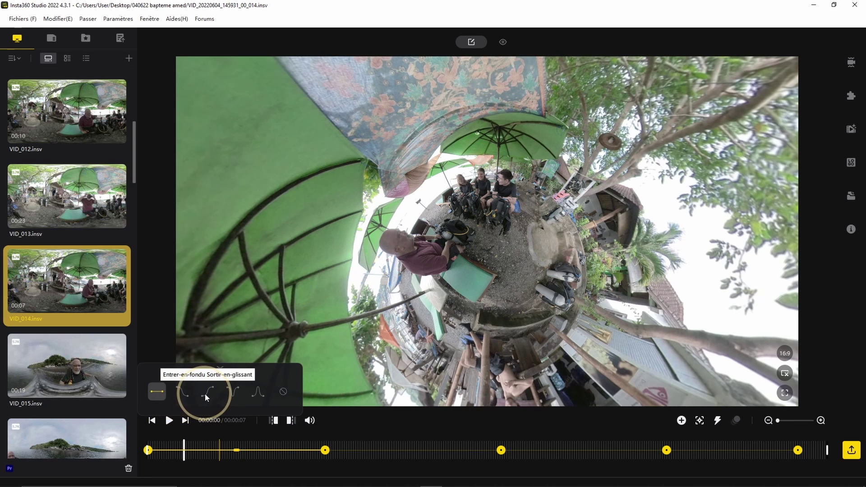
left_click(237, 396)
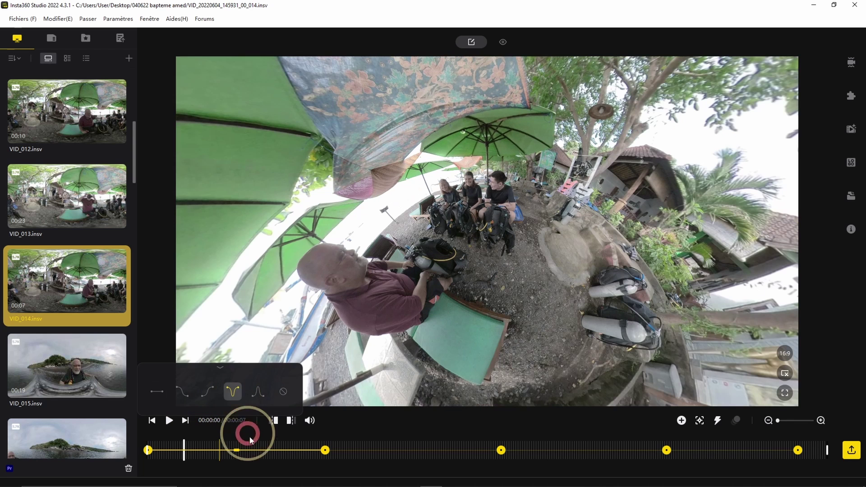
left_click_drag(192, 440, 134, 445)
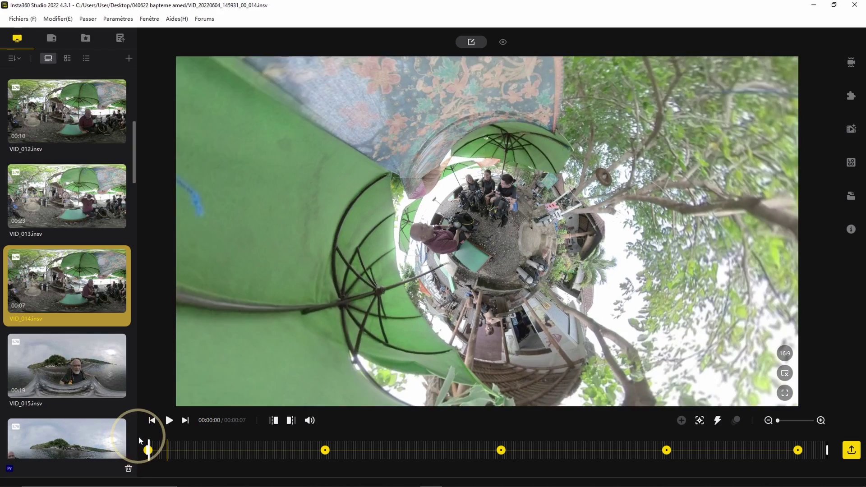
Play the clip to review the first transition, and change that transition to Entrer-en-glissant Sortir-en-fondu.
key("space")
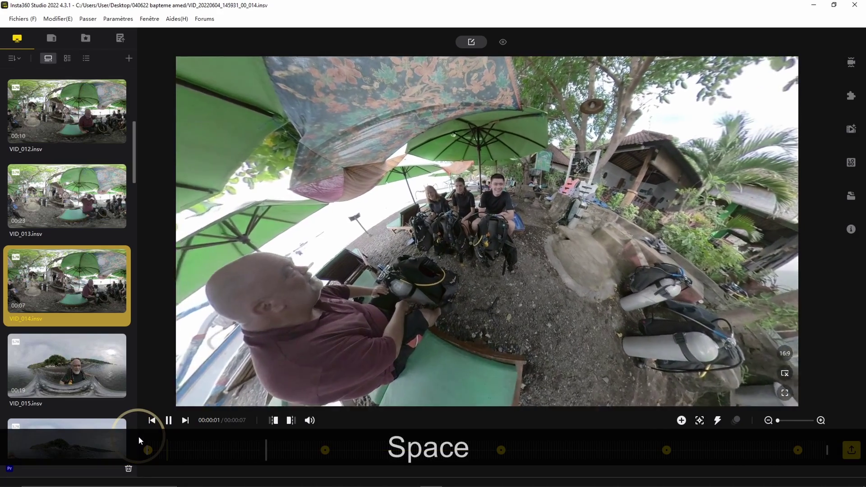
key("space")
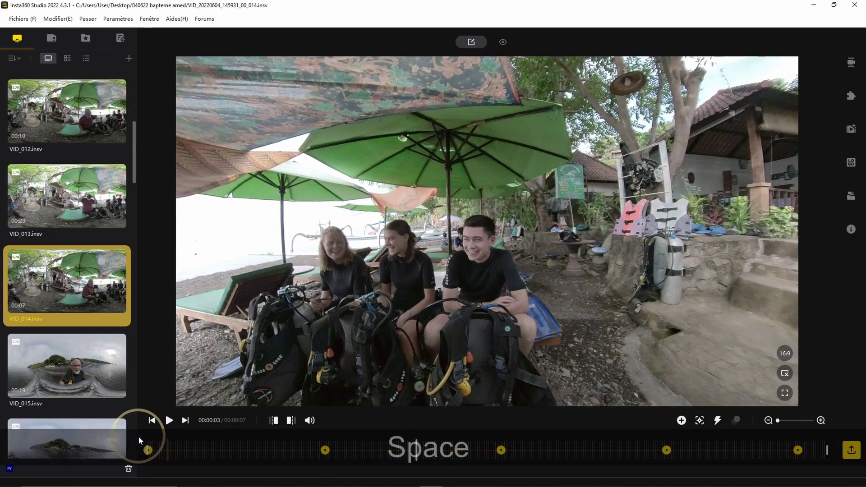
left_click(162, 455)
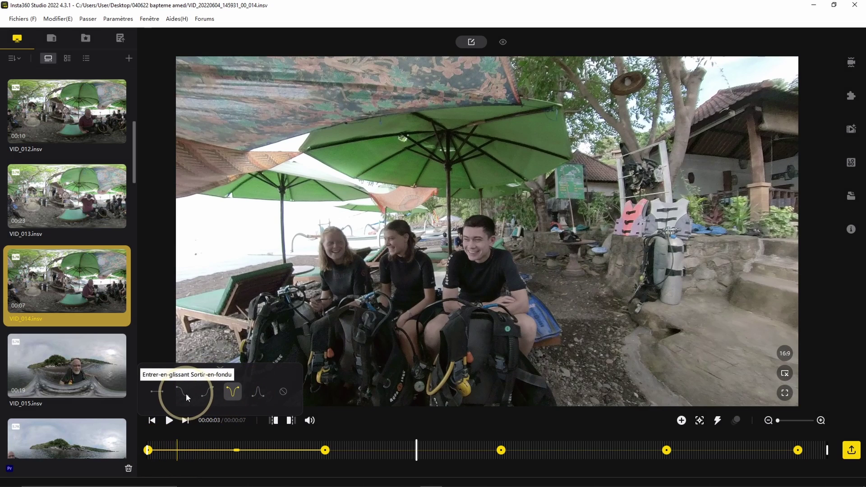
left_click(183, 391)
left_click(158, 440)
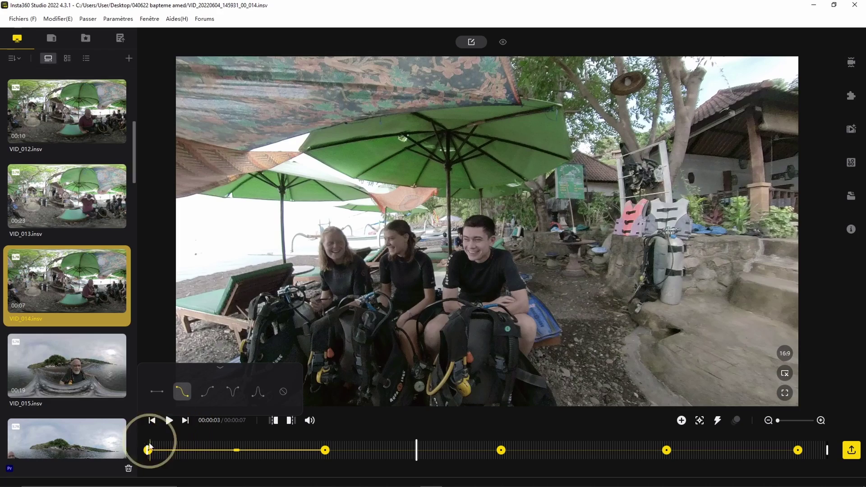
Return to the start of the clip and play it to about 6 seconds to review the changed transition.
left_click_drag(161, 441, 136, 446)
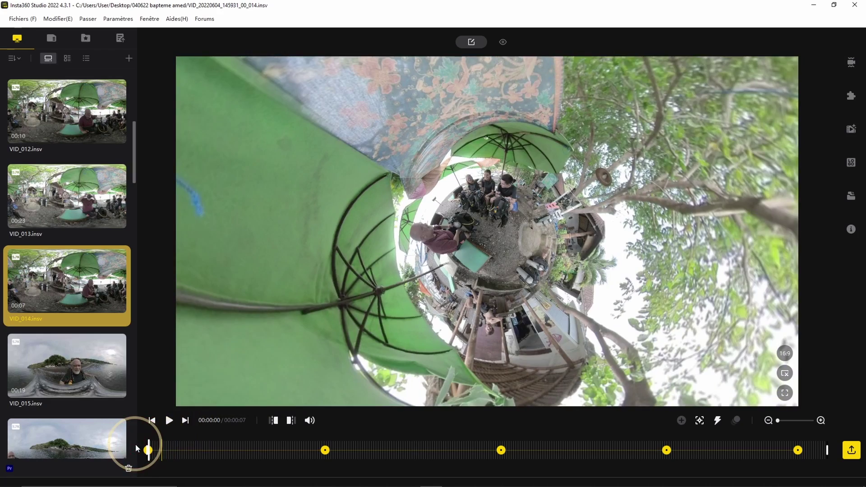
key("space")
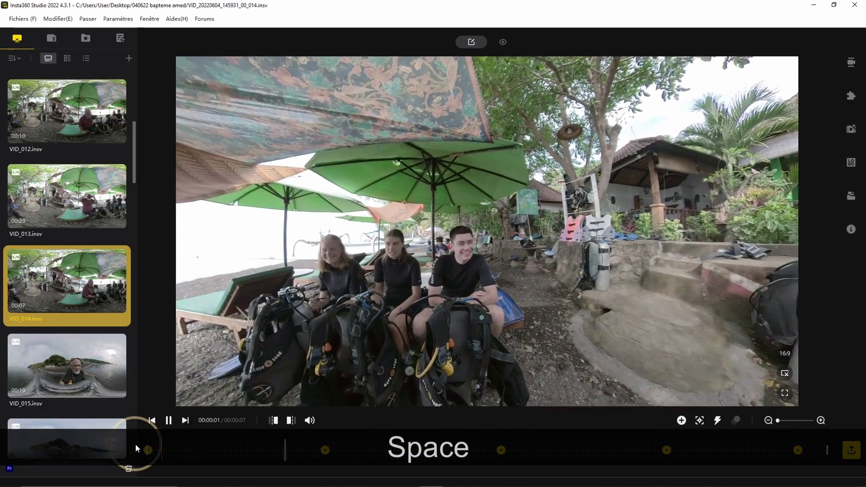
key("space")
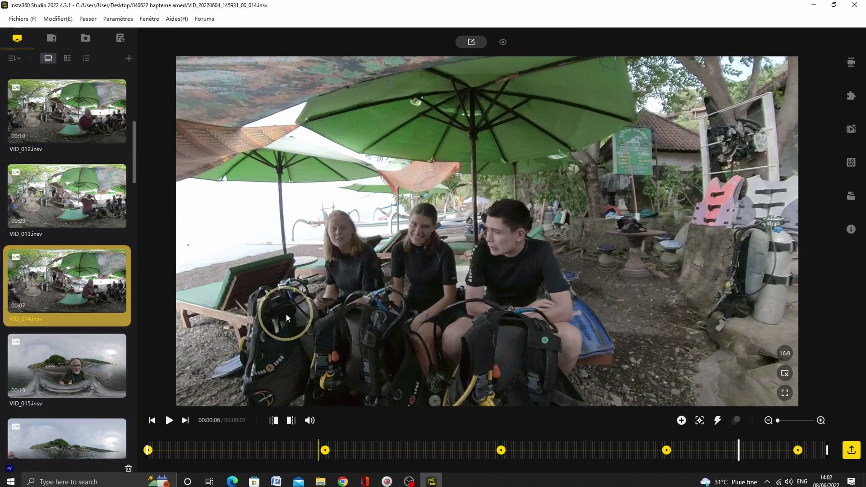
Open the clip VID_015.insv and turn the view slightly upwards, keeping the two divers at the beach loungers in frame.
scroll(60, 387, "down", 5)
scroll(93, 358, "up", 5)
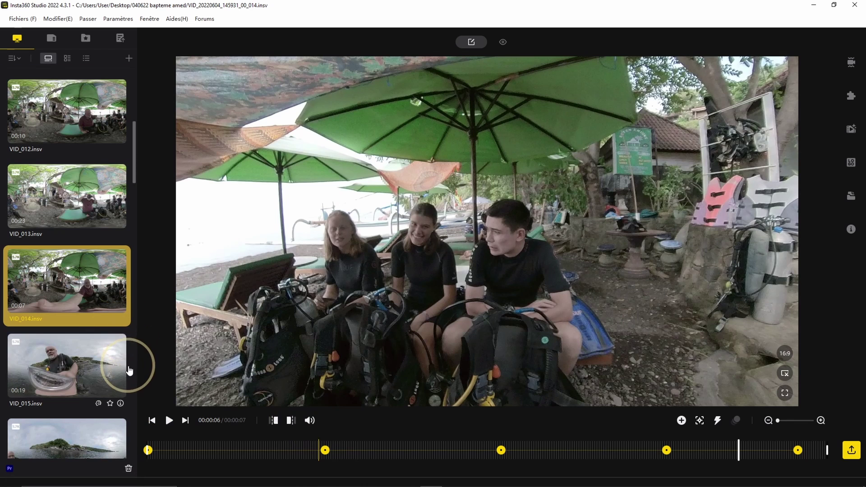
left_click(67, 370)
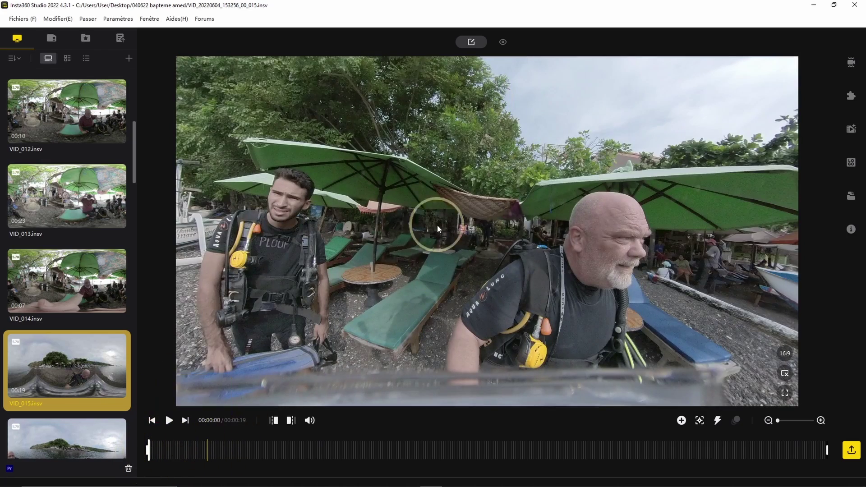
left_click_drag(469, 231, 633, 261)
left_click(408, 319)
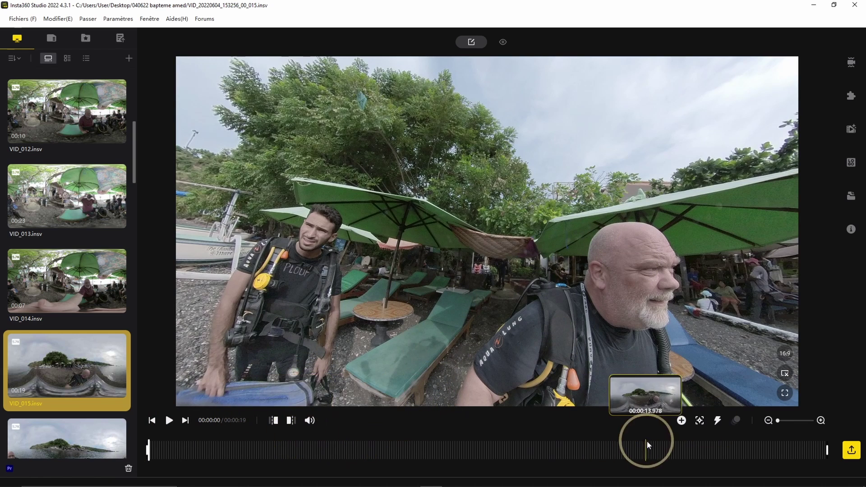
Add a keyframe at the start with the Tiny Planet view, pan -33.6° and tilt -82.5°.
left_click(681, 420)
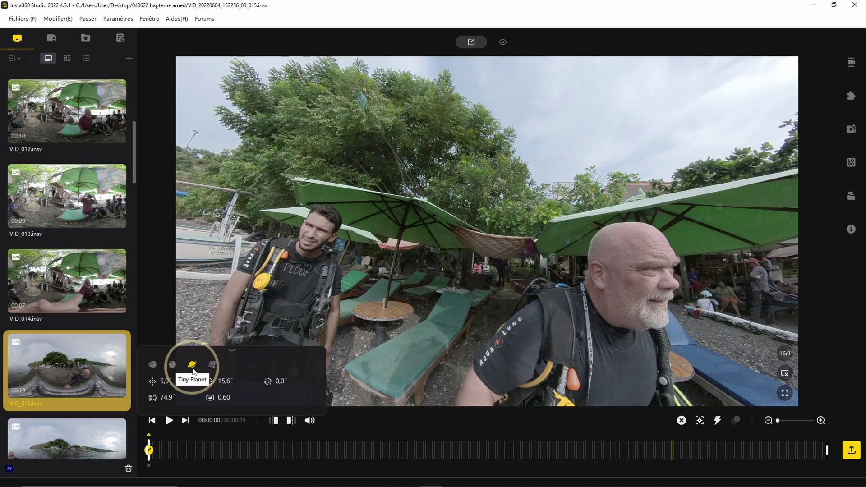
left_click(192, 365)
left_click_drag(467, 234, 378, 306)
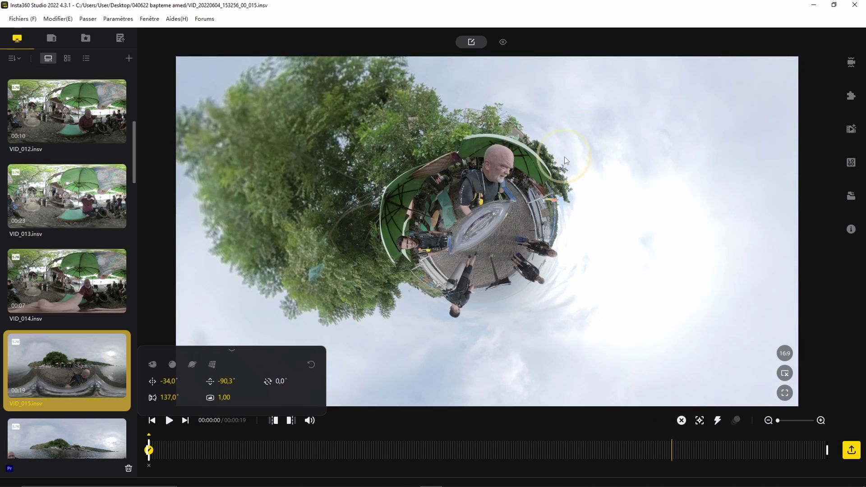
left_click_drag(588, 122, 588, 137)
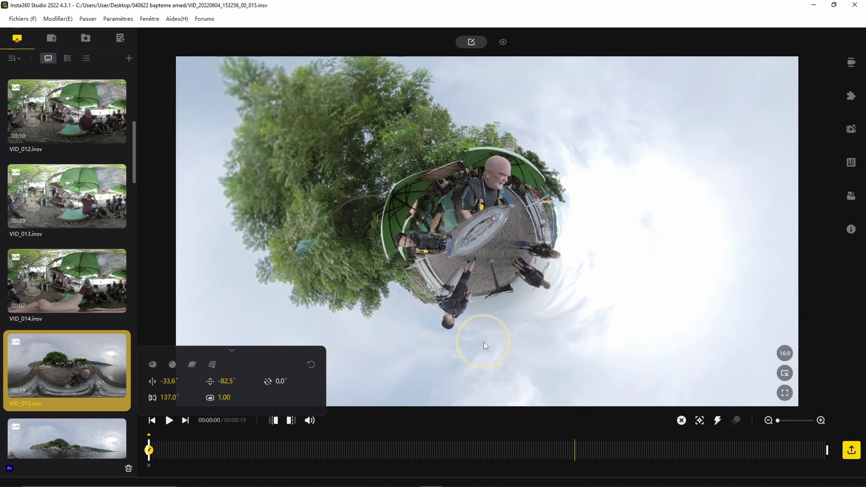
Add a second keyframe at 6 seconds with a 74.9° field of view and 0.60 distortion, turned towards the divers on the beach.
key("space")
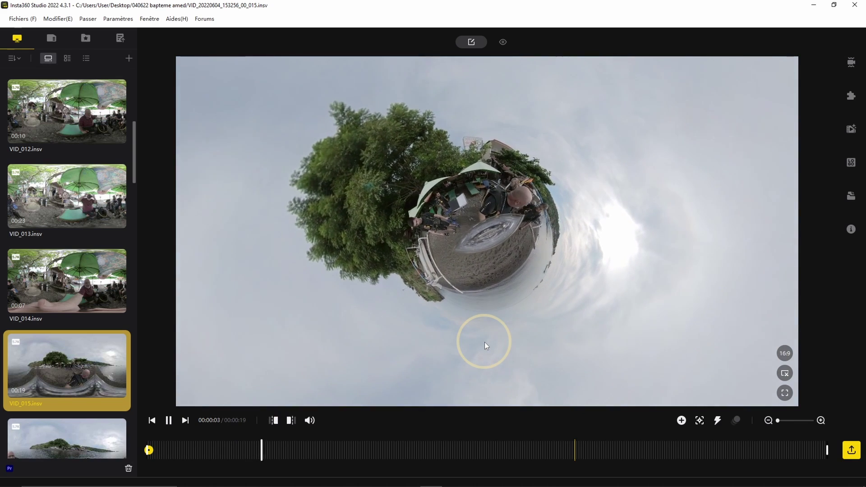
key("space")
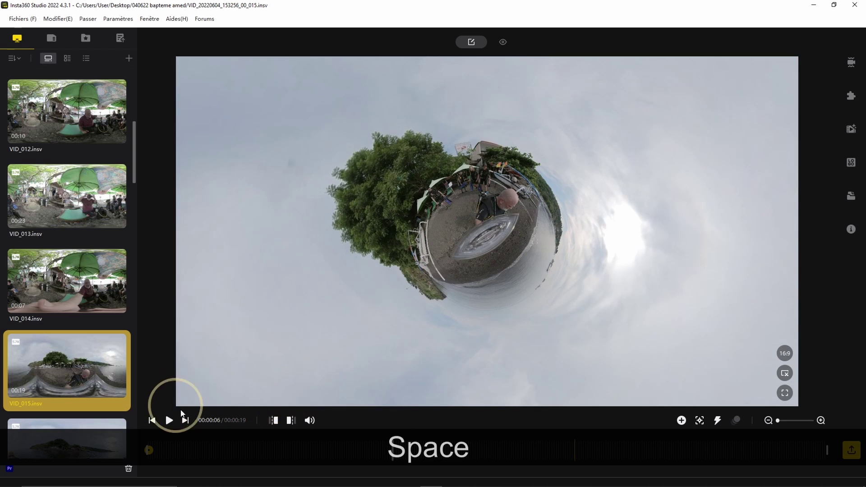
left_click(681, 421)
left_click(335, 367)
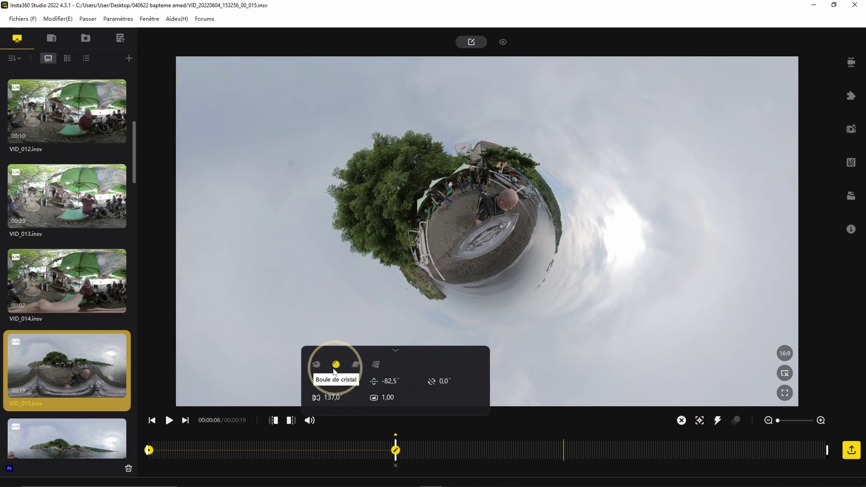
left_click(317, 365)
left_click_drag(501, 236, 576, 300)
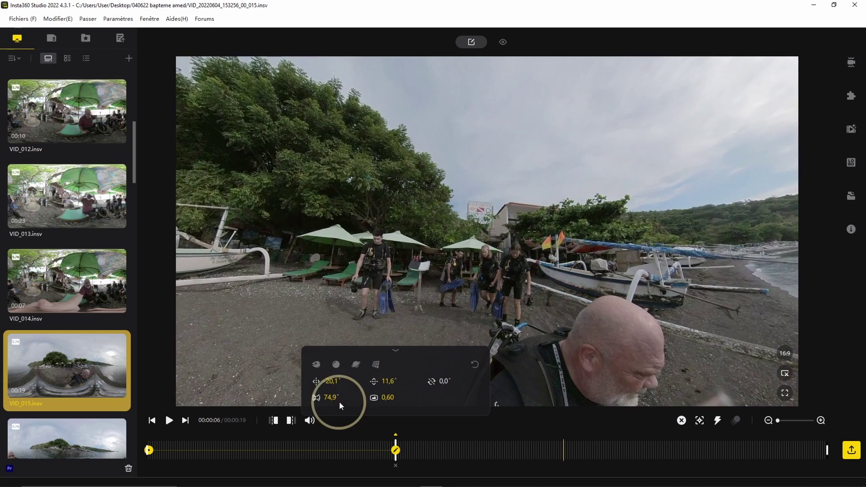
Narrow the second keyframe's view to 42.5° and frame the walking divers with pan -2.9° and tilt 10.5°.
left_click_drag(332, 396, 187, 441)
left_click_drag(253, 351, 461, 338)
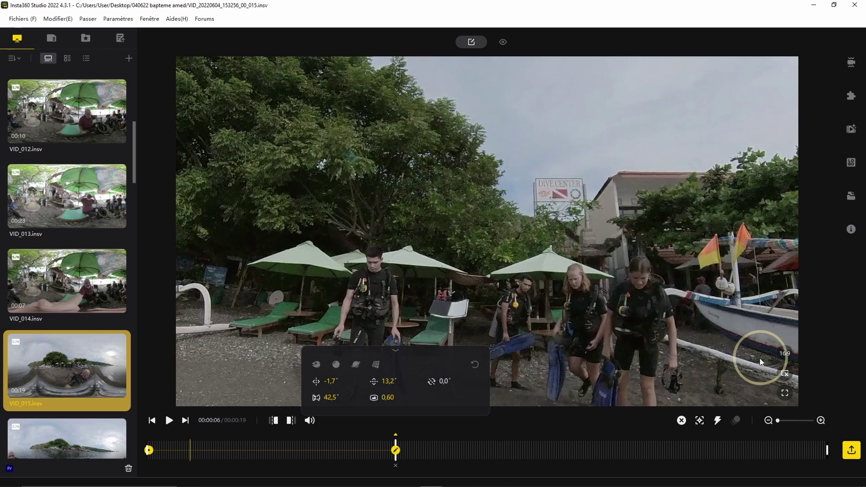
left_click_drag(587, 288, 574, 259)
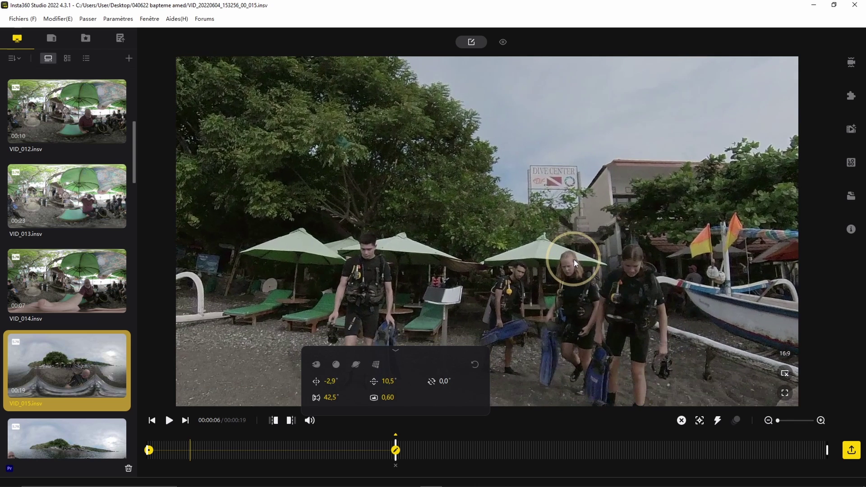
left_click(397, 350)
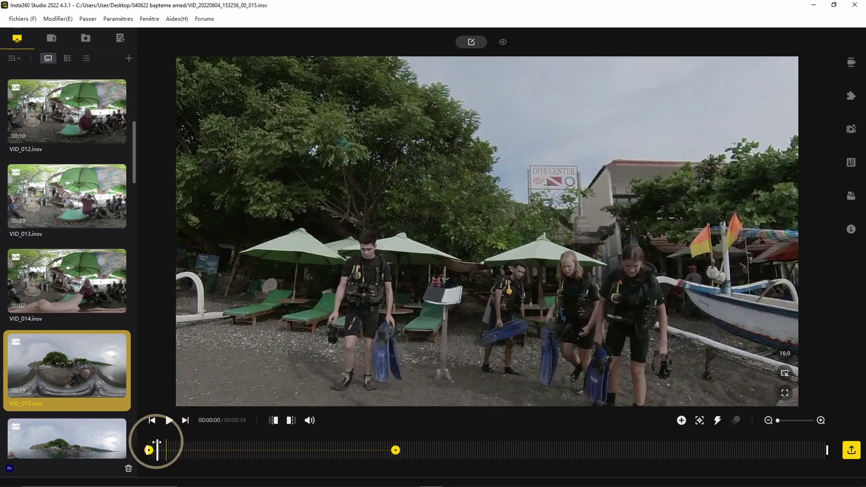
Play the clip from its start to review the camera movement, and view the transition options between the two keyframes.
left_click(141, 449)
key("space")
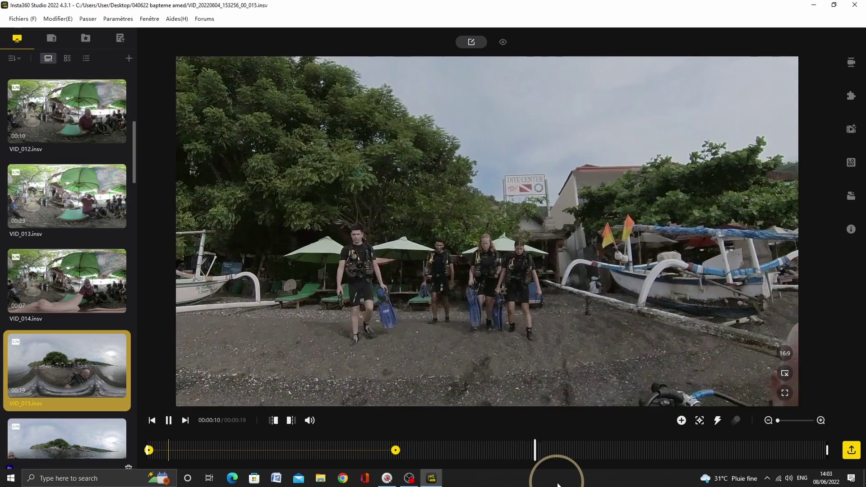
key("space")
left_click(369, 450)
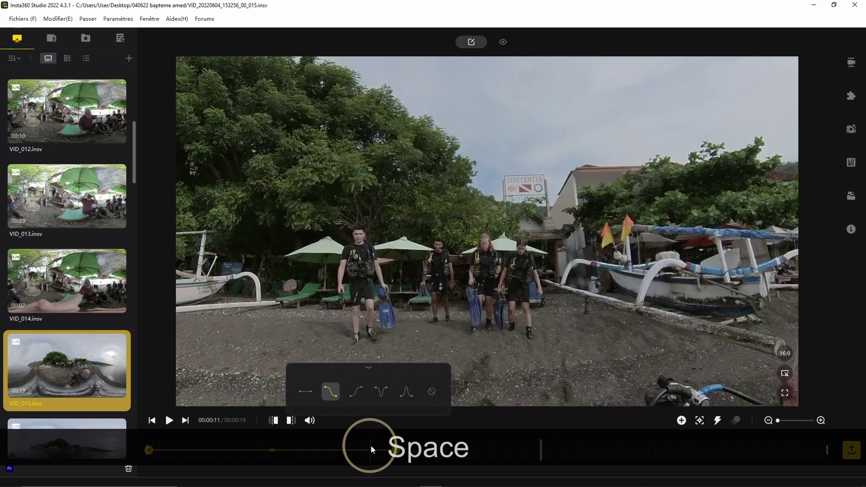
Add a third keyframe at 10 seconds with the view turned so the four walking divers stand further right in the frame.
left_click(540, 448)
left_click_drag(542, 448, 529, 449)
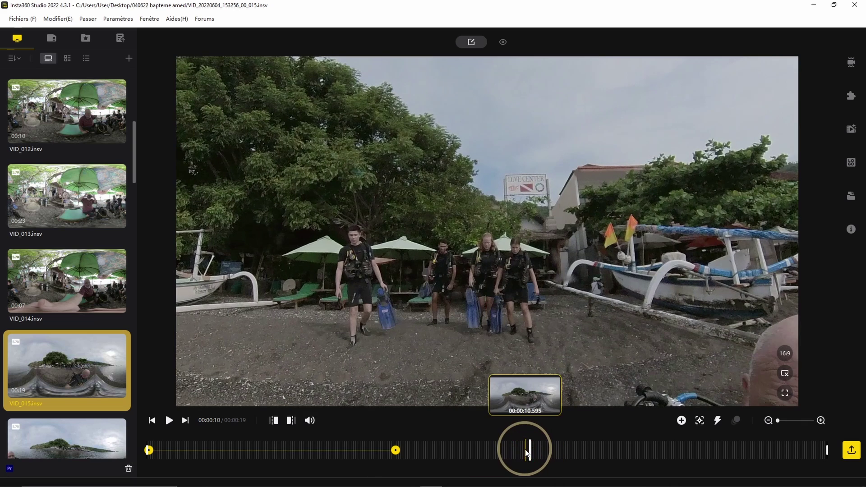
left_click_drag(510, 310, 661, 340)
left_click(682, 422)
Set the transition between the first two keyframes to Dissoudre lisse and play the clip from the start to review it.
left_click(295, 450)
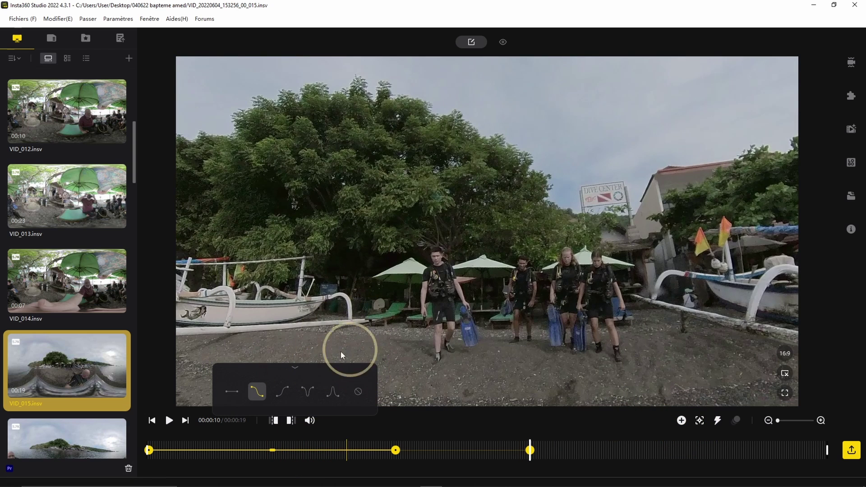
left_click(234, 393)
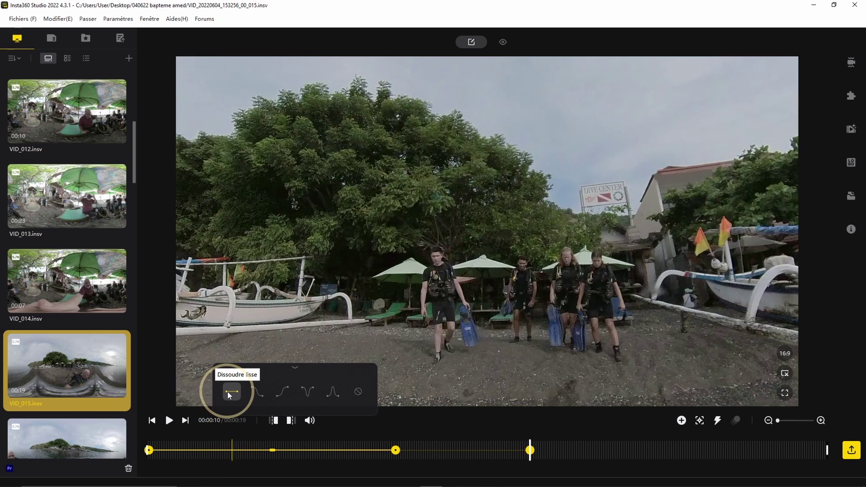
left_click(151, 450)
key("space")
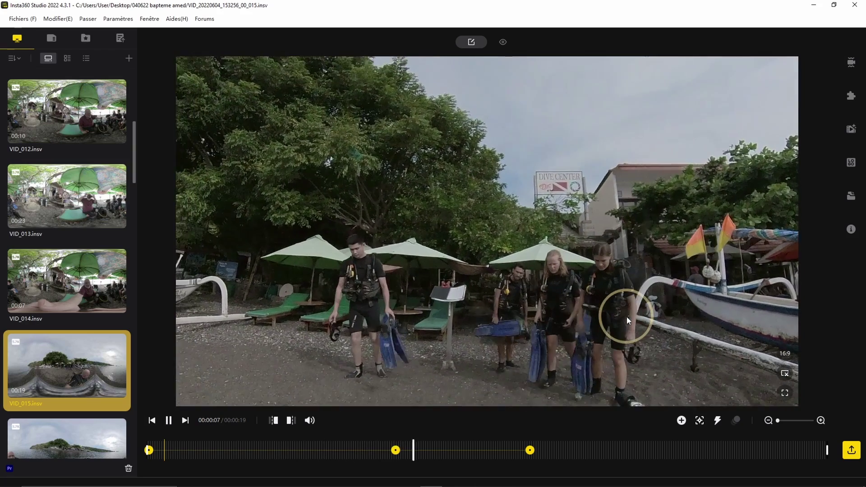
key("space")
Check the frame at 4 seconds, reframe the clip's start to a normal view of the bald diver, and replay the clip.
left_click(318, 447)
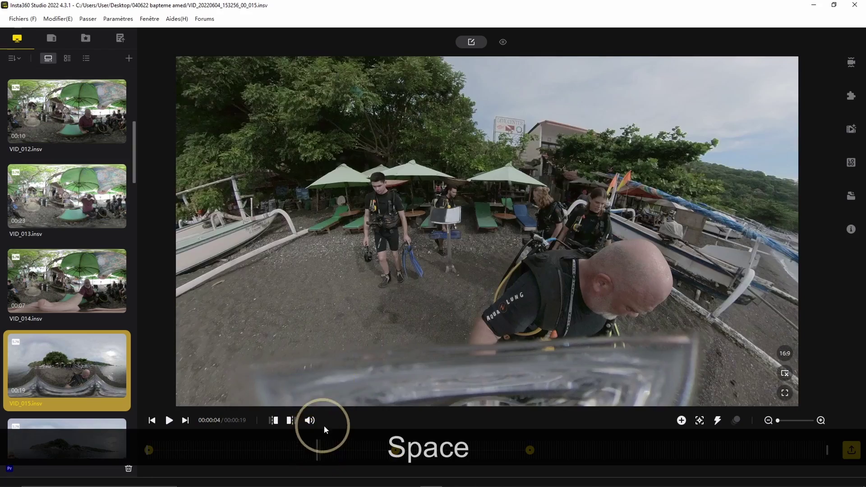
left_click_drag(431, 291, 625, 396)
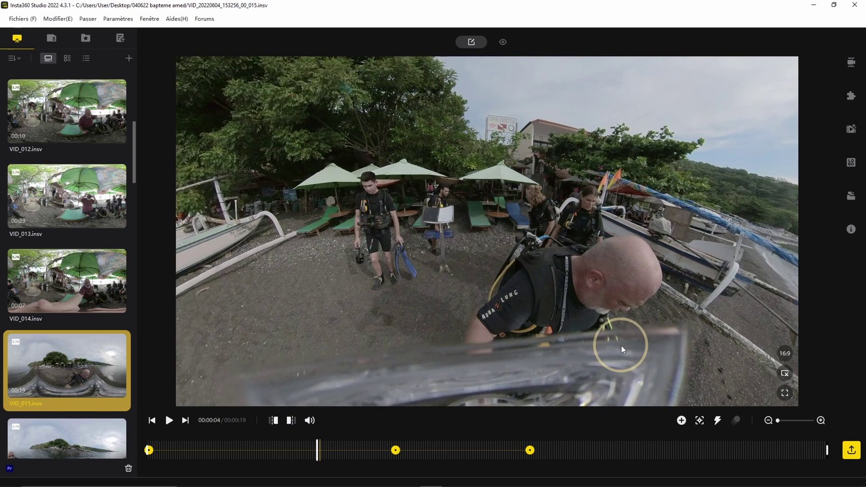
left_click_drag(621, 342, 548, 362)
left_click_drag(490, 256, 472, 418)
left_click_drag(153, 451, 131, 454)
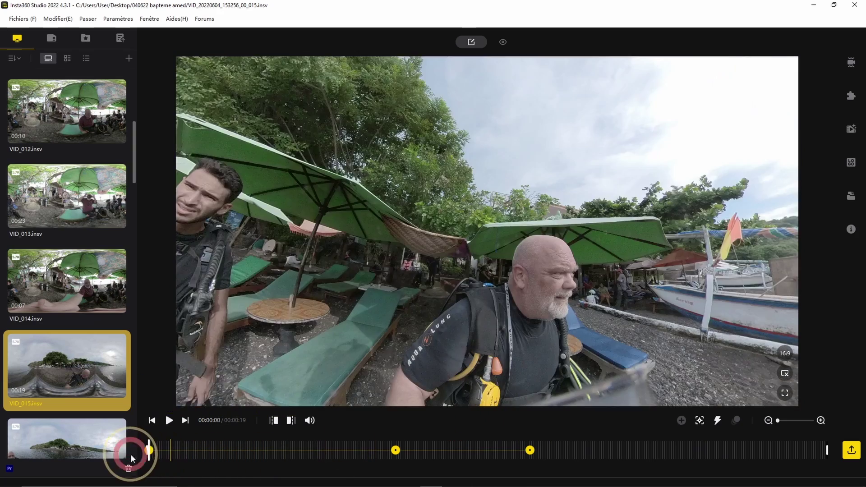
key("space")
Open the underwater clip VID_023.insv with the view on the divers above the reef, and show its stitching settings.
scroll(87, 164, "down", 10)
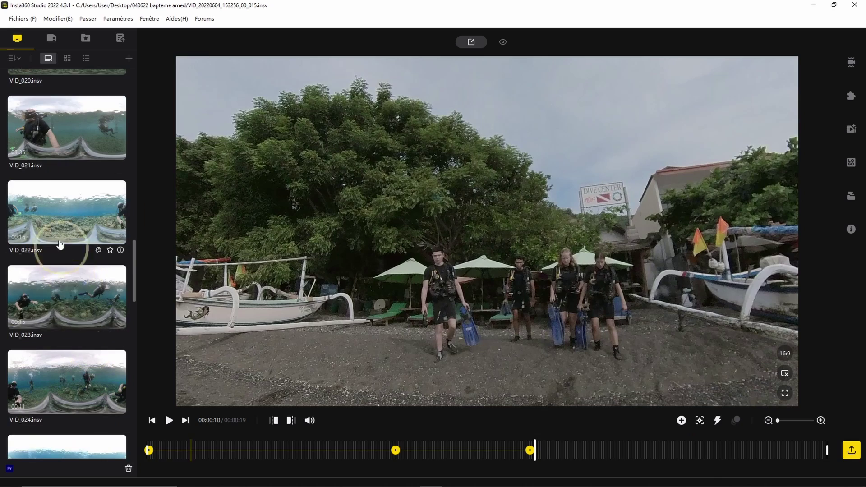
left_click(67, 298)
left_click_drag(625, 386, 624, 304)
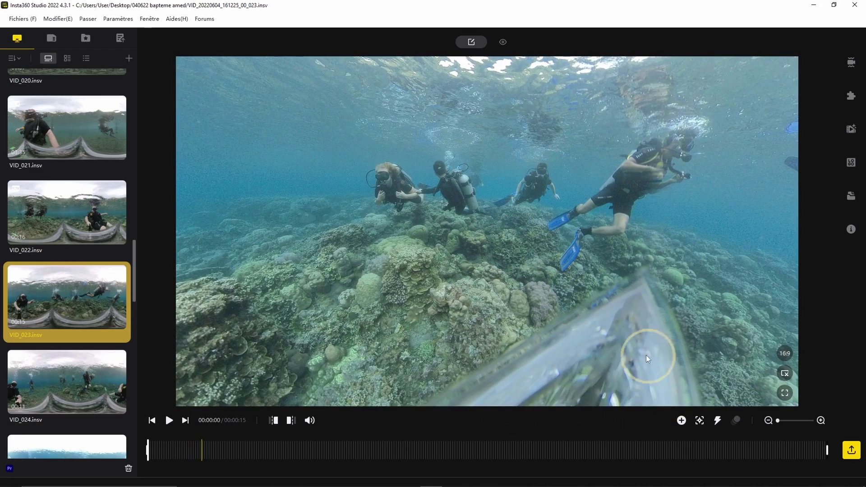
left_click(851, 97)
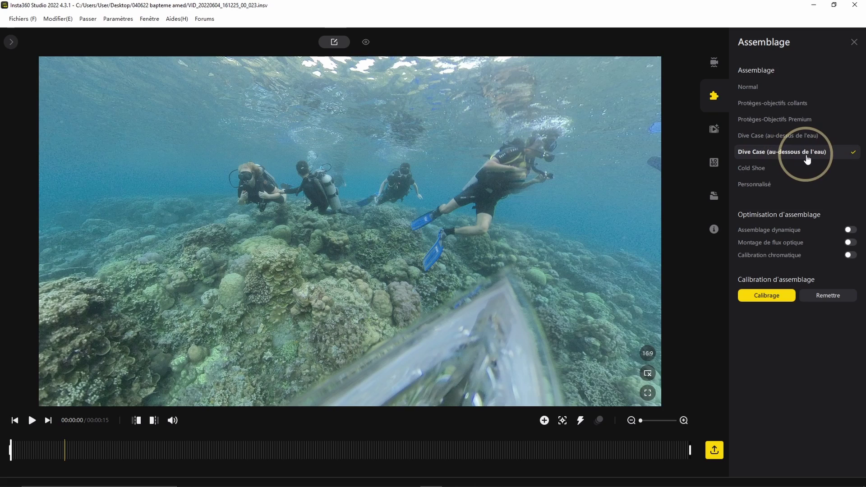
Add a keyframe at the start with the view tilted up towards the water surface, and play the clip to 10 seconds.
left_click_drag(504, 240, 477, 429)
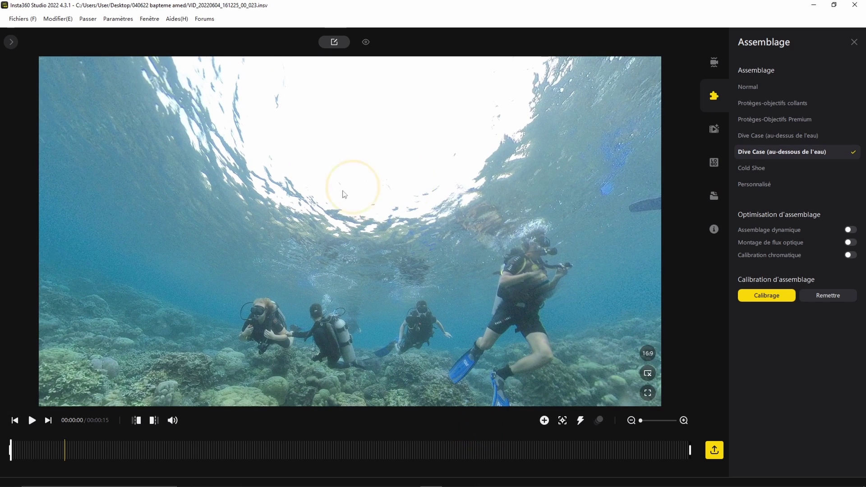
left_click(545, 420)
key("space")
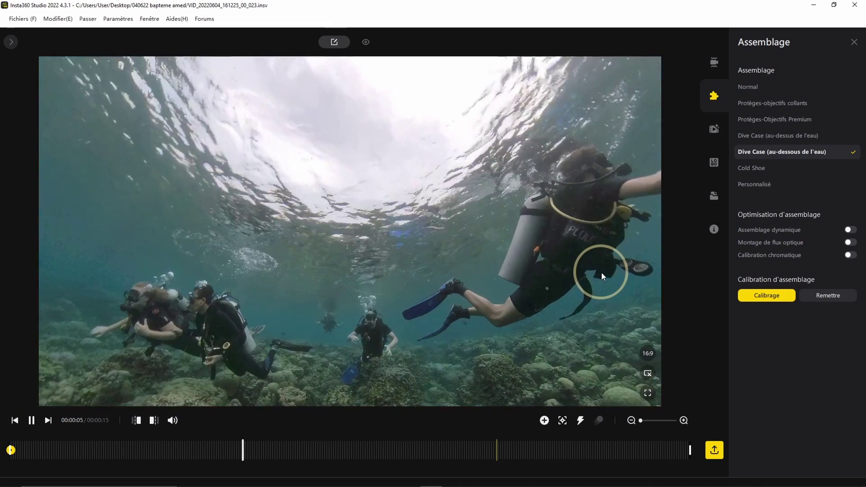
key("space")
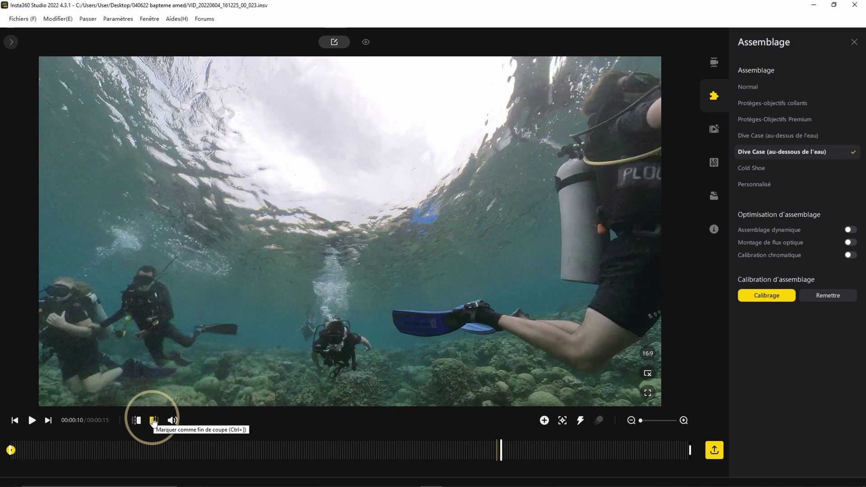
Mark the end of the clip at 10 seconds, and extend the end point to about 11 seconds.
left_click(153, 421)
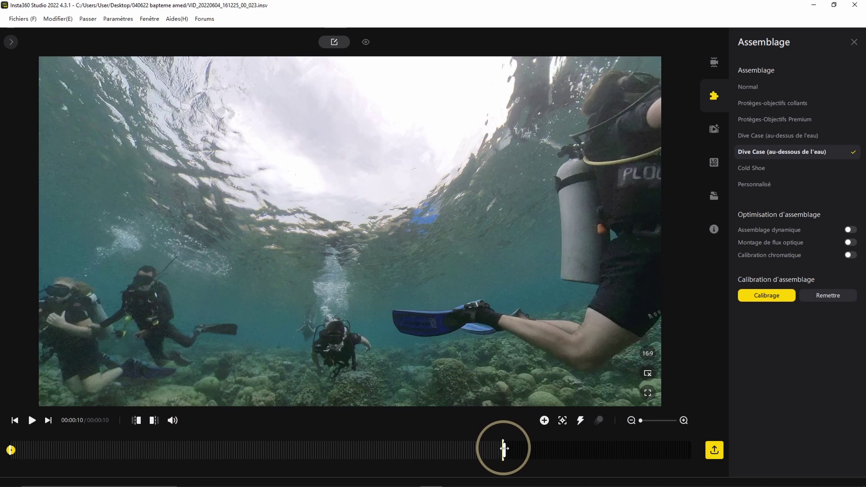
left_click_drag(532, 451, 509, 453)
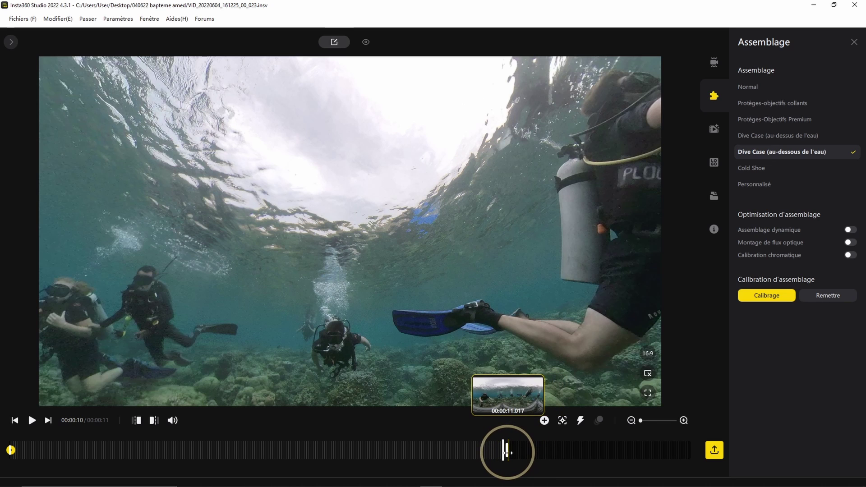
left_click_drag(10, 450, 40, 450)
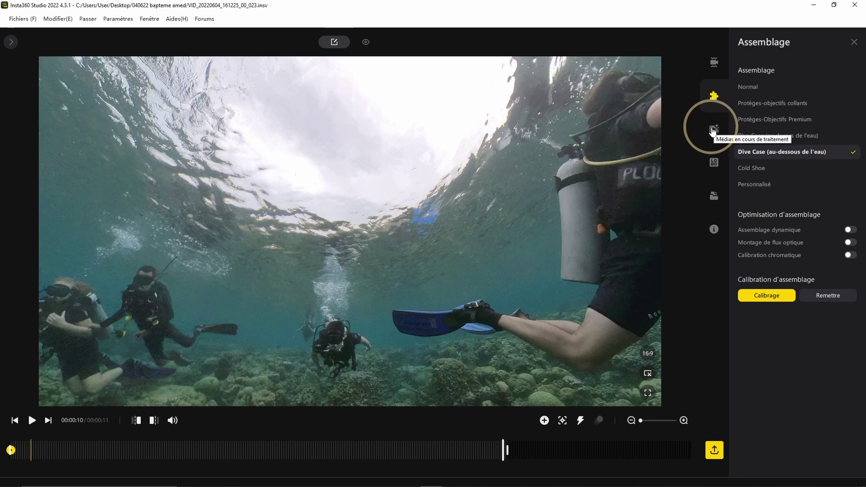
Compare the underwater picture with and without AquaVision 2.0, and leave the correction turned on.
left_click(713, 129)
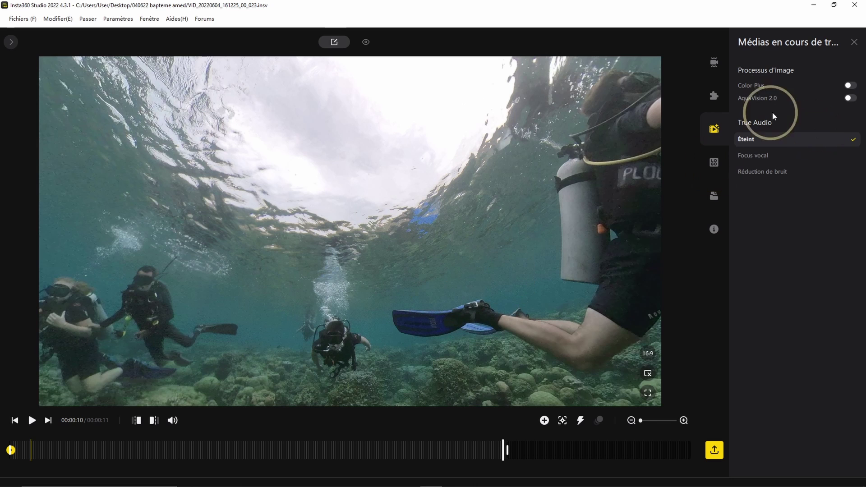
left_click(854, 100)
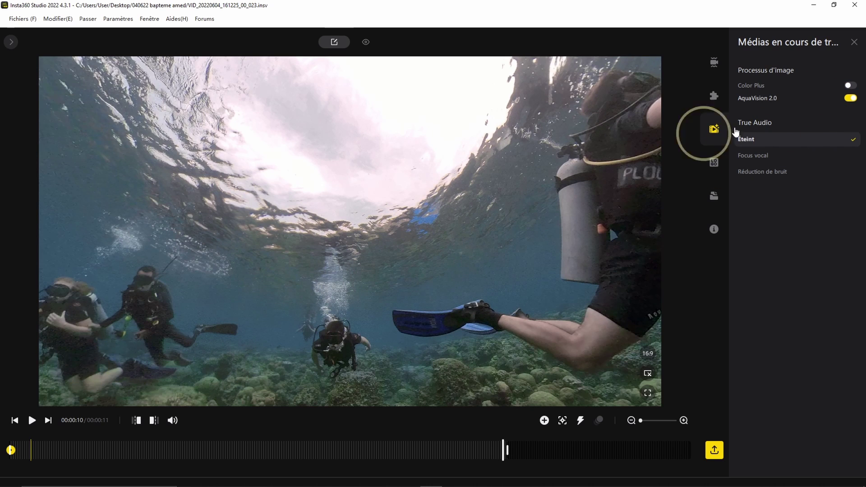
left_click(848, 99)
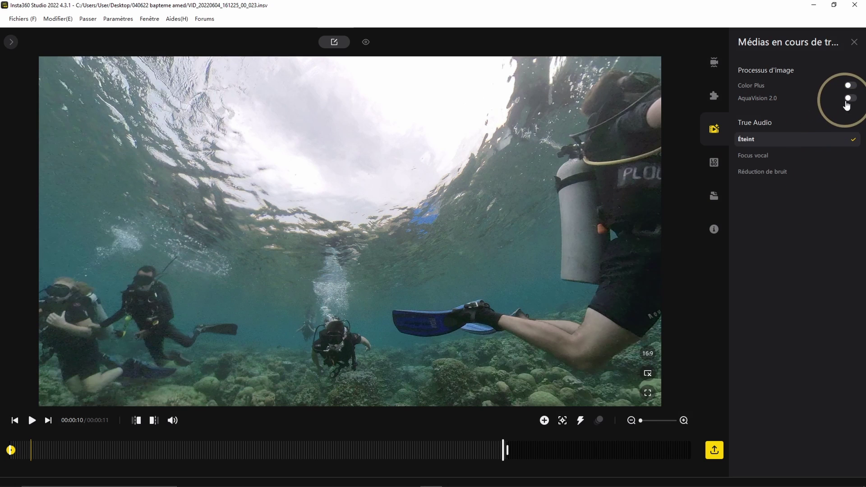
left_click(847, 100)
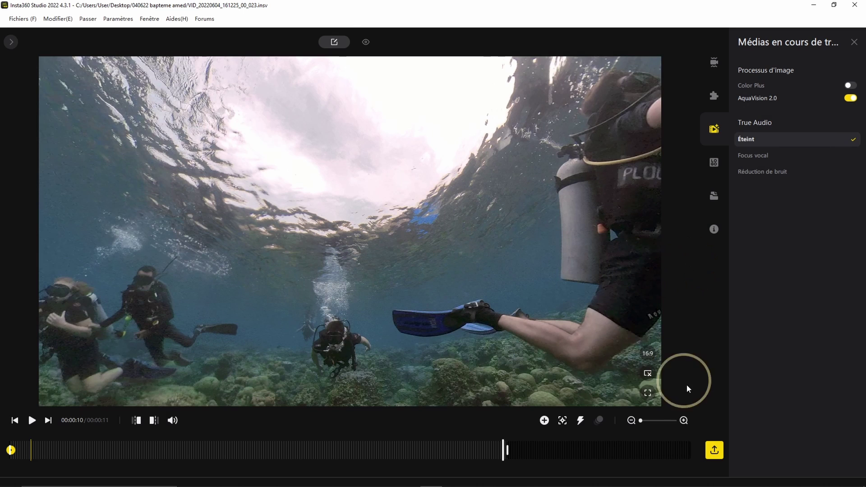
Export the clip as a reframed 1920 x 1080 H.264 video at 60 Mbps to E:/, and return to the clip list.
left_click(715, 451)
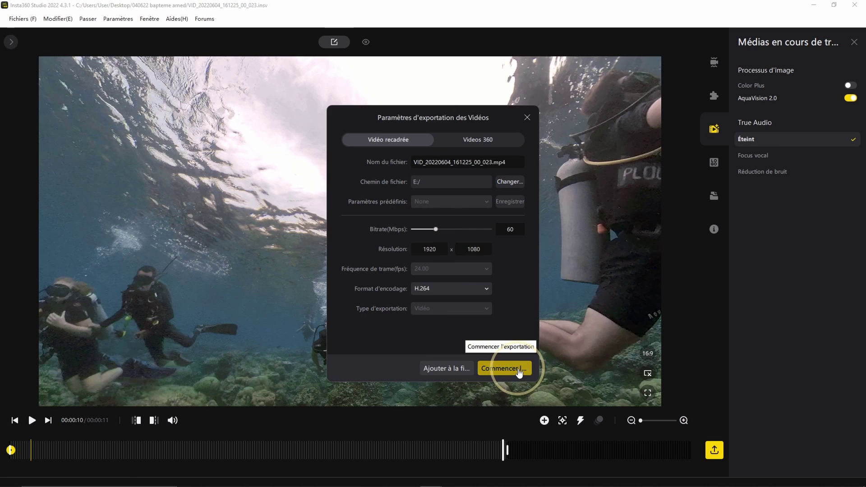
left_click(519, 370)
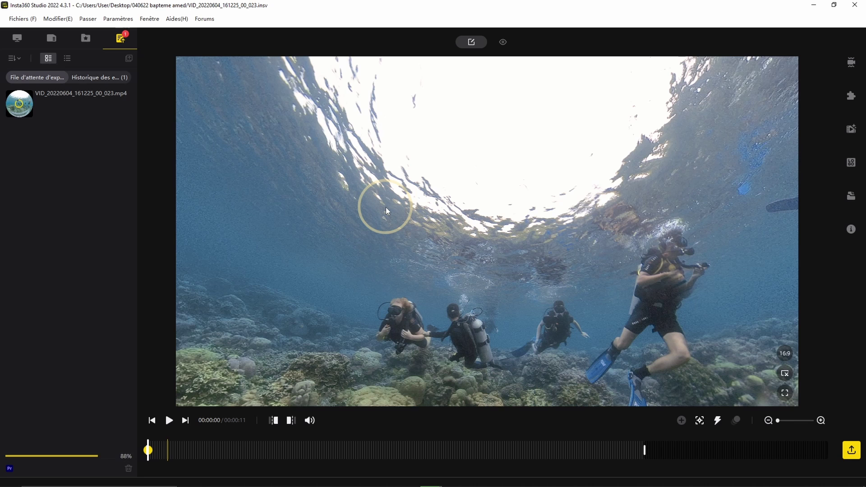
left_click(17, 42)
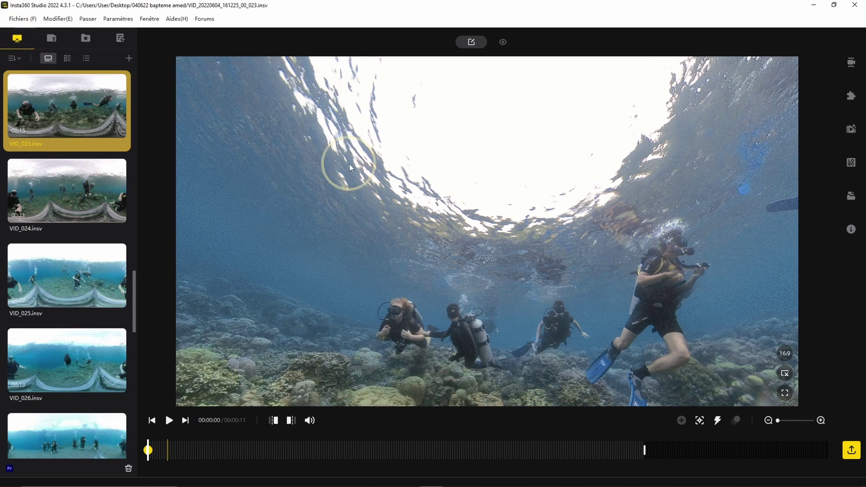
Open the underwater clip VID_030.insv and show its media processing settings with AquaVision 2.0 off.
scroll(86, 307, "down", 10)
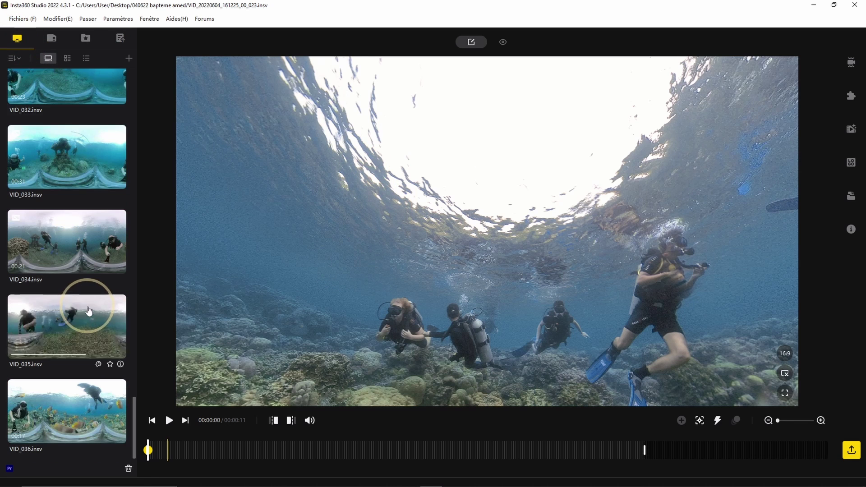
scroll(86, 230, "up", 3)
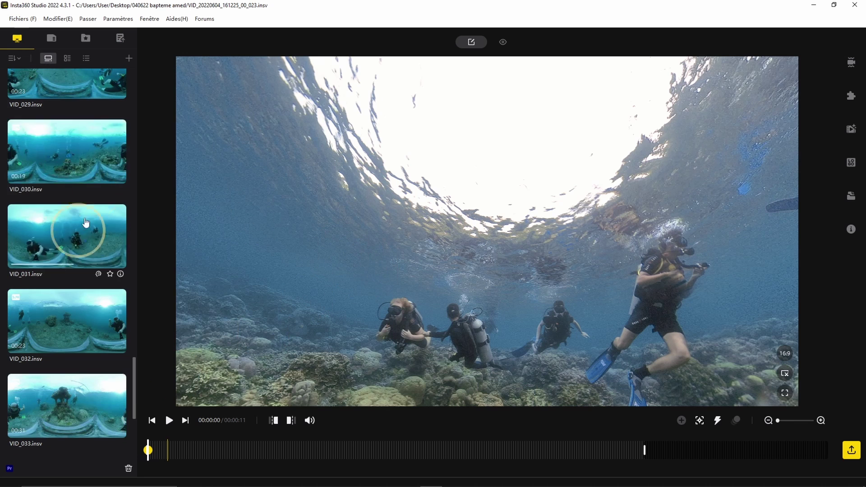
left_click(57, 158)
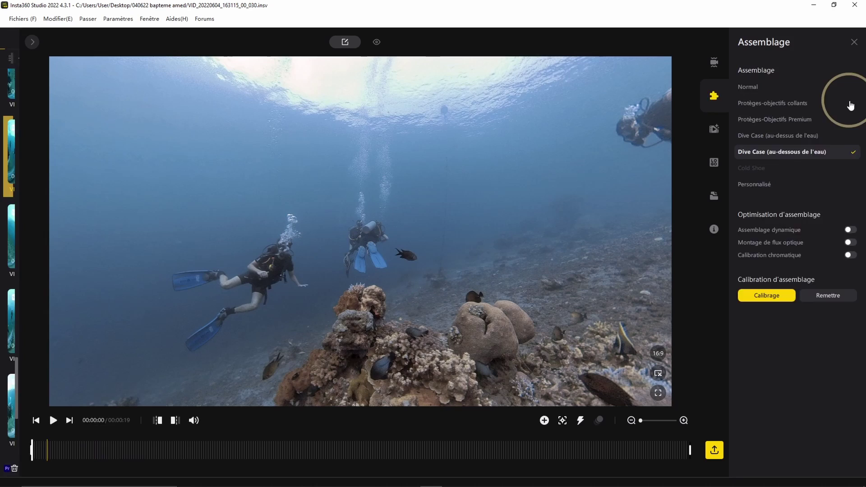
left_click(714, 129)
left_click(370, 321)
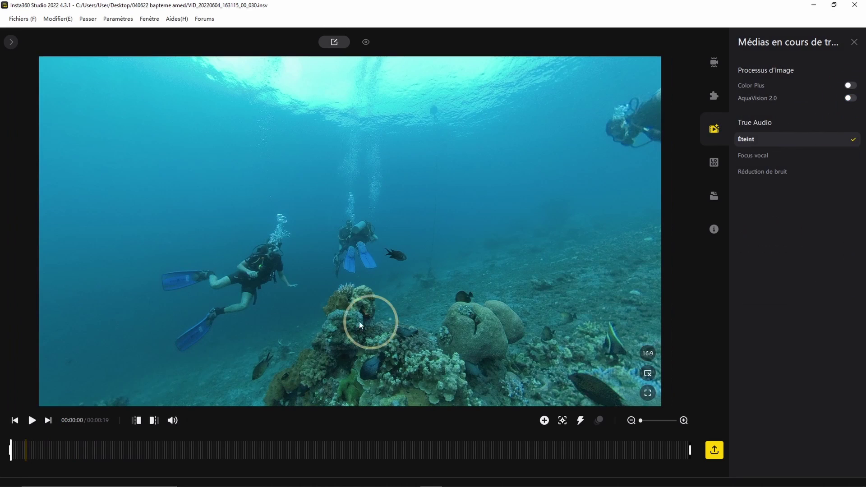
Add a keyframe at 4 seconds with the view framing the divers above the coral and the water surface.
left_click(36, 451)
left_click(55, 453)
left_click_drag(63, 457, 162, 443)
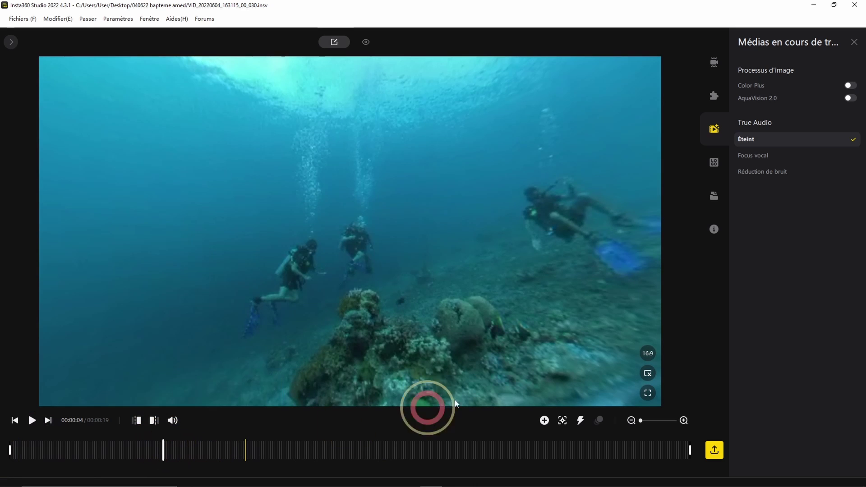
left_click_drag(509, 196, 518, 273)
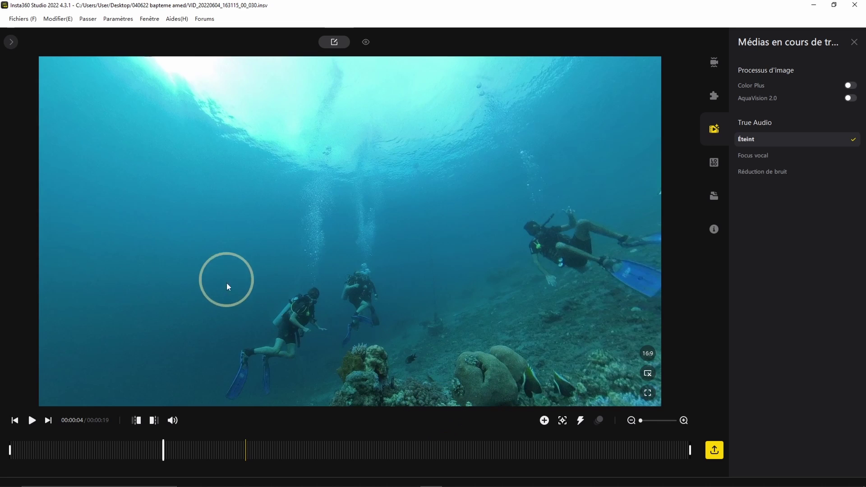
left_click_drag(335, 303, 299, 254)
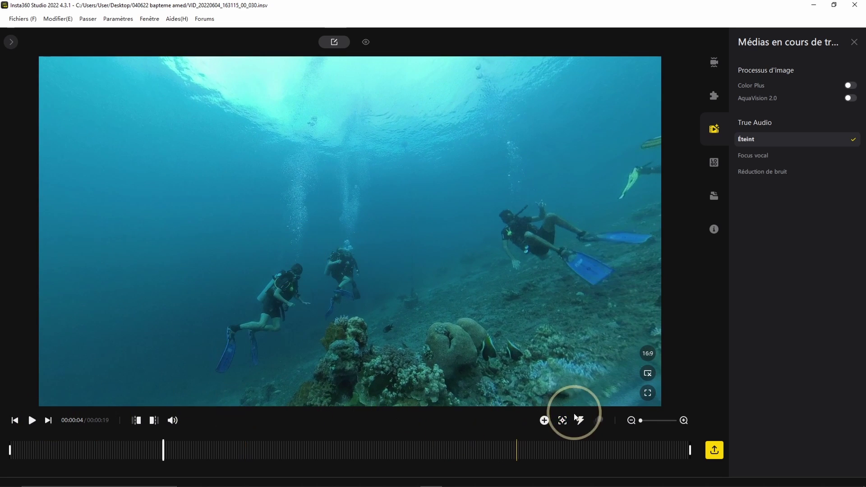
left_click(545, 421)
left_click_drag(107, 402, 45, 408)
left_click_drag(387, 292, 376, 249)
Add keyframes at 9 and 14 seconds, reframing the view at each to keep the group of divers in the picture.
left_click(341, 446)
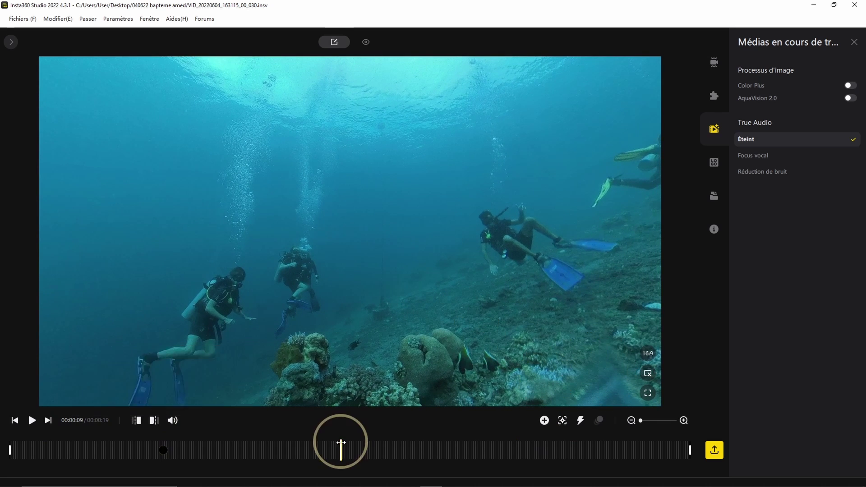
left_click_drag(607, 258, 661, 252)
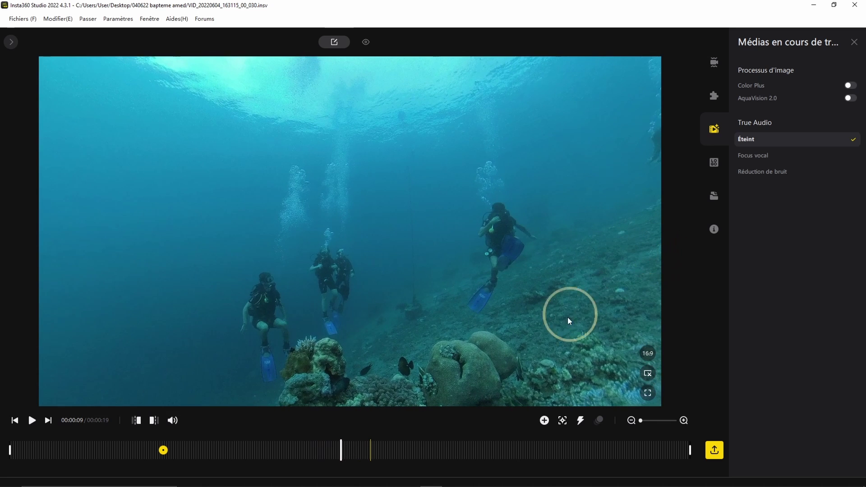
left_click(544, 421)
left_click(493, 451)
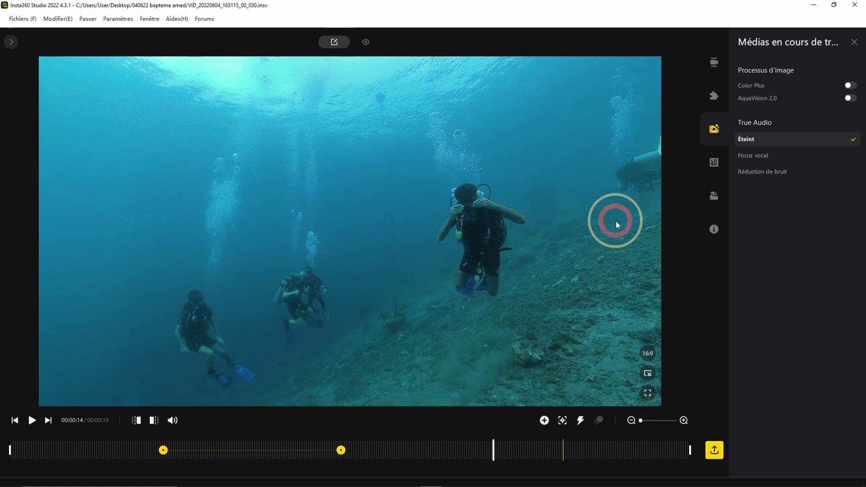
left_click_drag(616, 221, 395, 341)
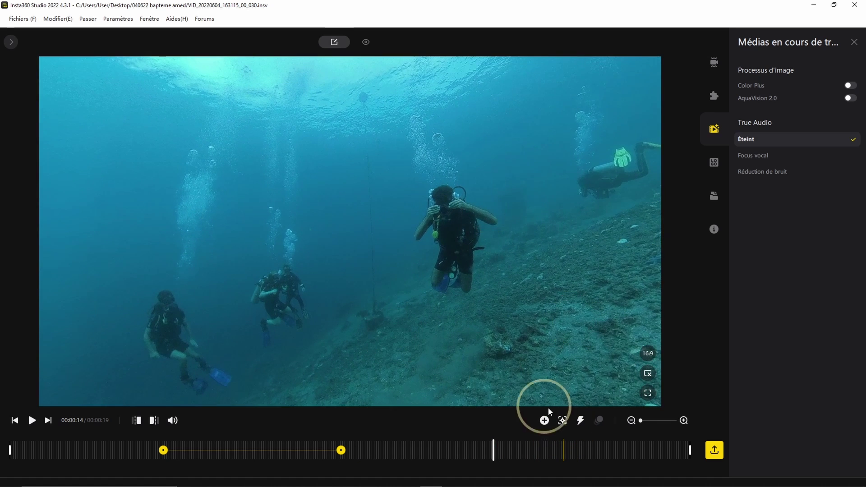
left_click(545, 421)
Check the framing at 18 seconds and turn on AquaVision 2.0 for the clip.
left_click(663, 450)
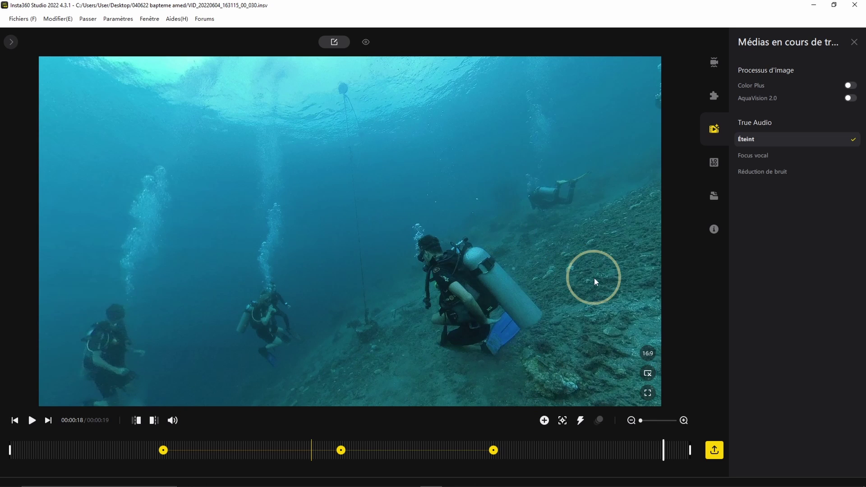
left_click(850, 99)
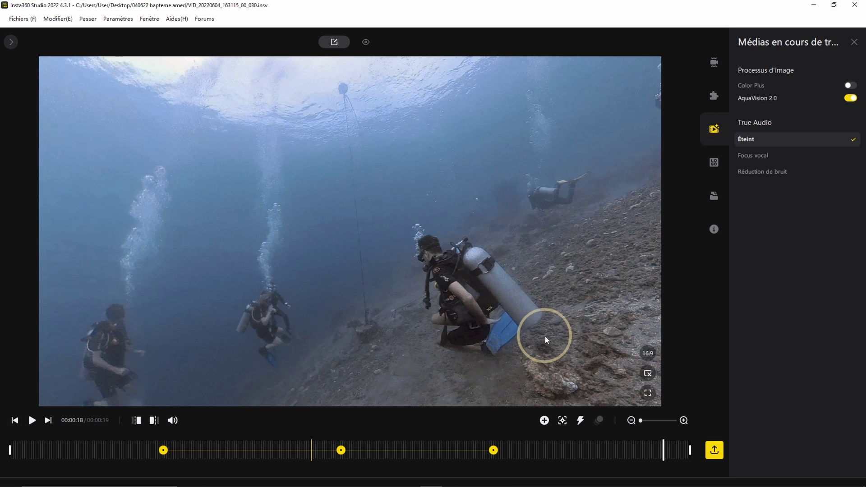
Export the reframed video under the file name plongee vid 5.mp4 at 1920 x 1080, 60 Mbps, H.264.
key("ctrl+e")
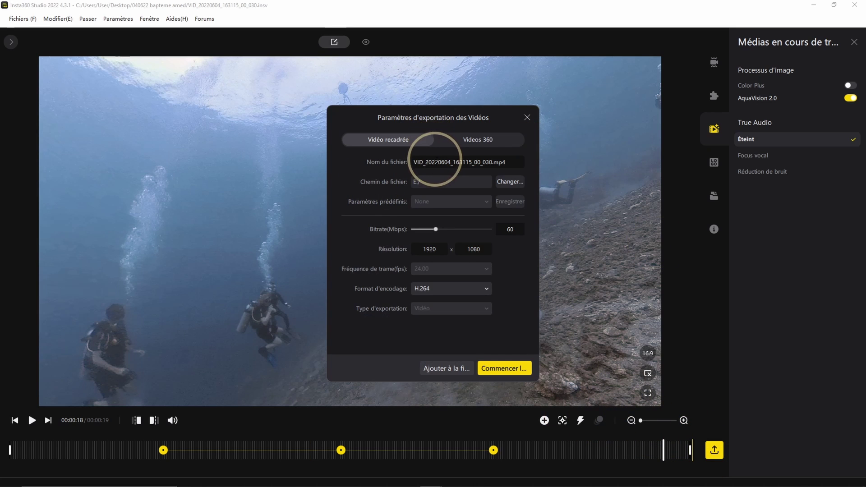
double_click(435, 162)
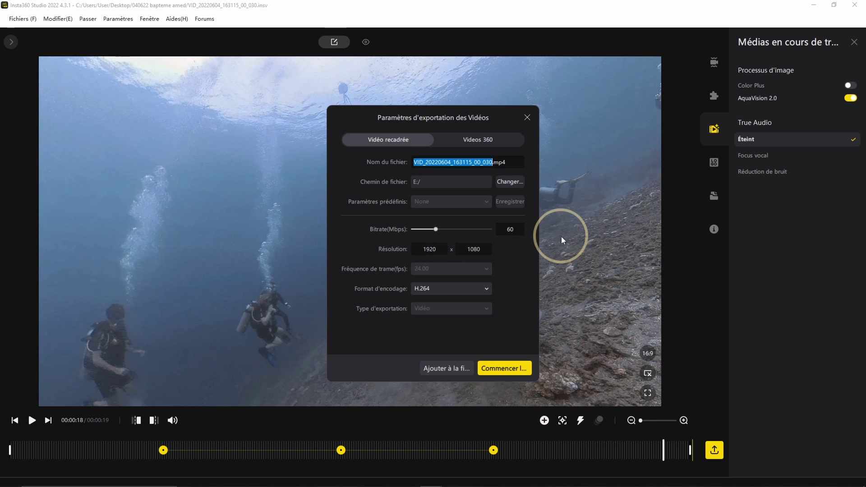
type("plong")
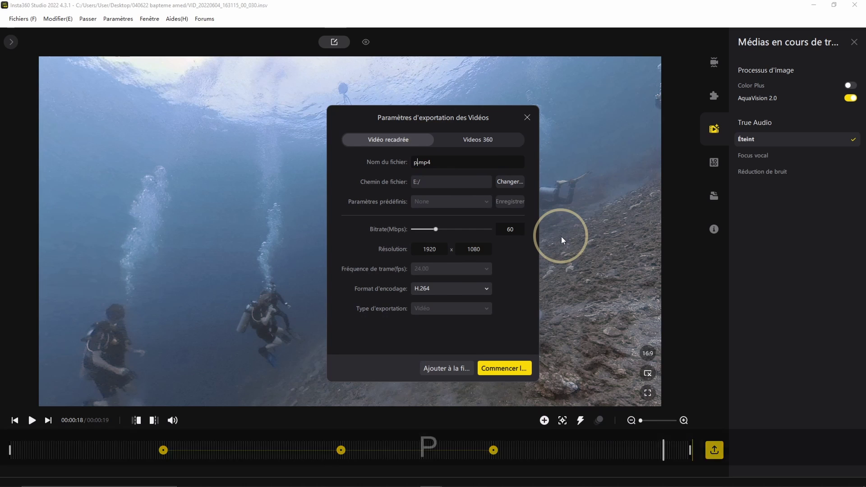
type("ee")
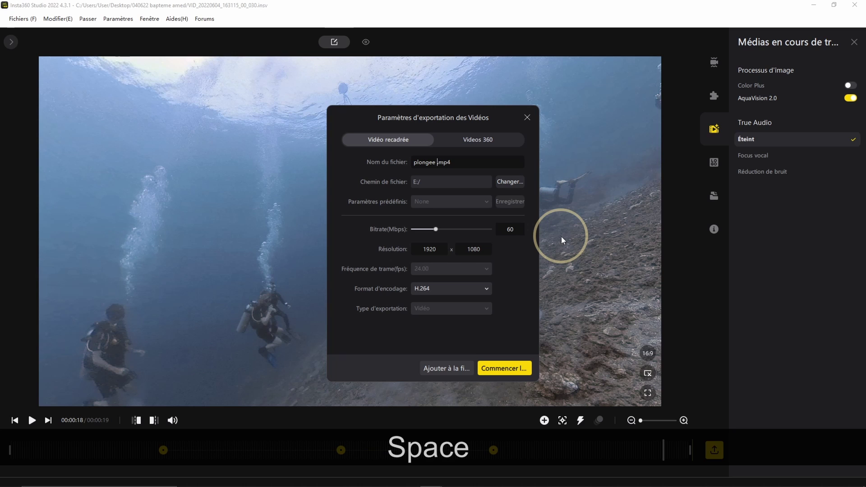
type(" vid ")
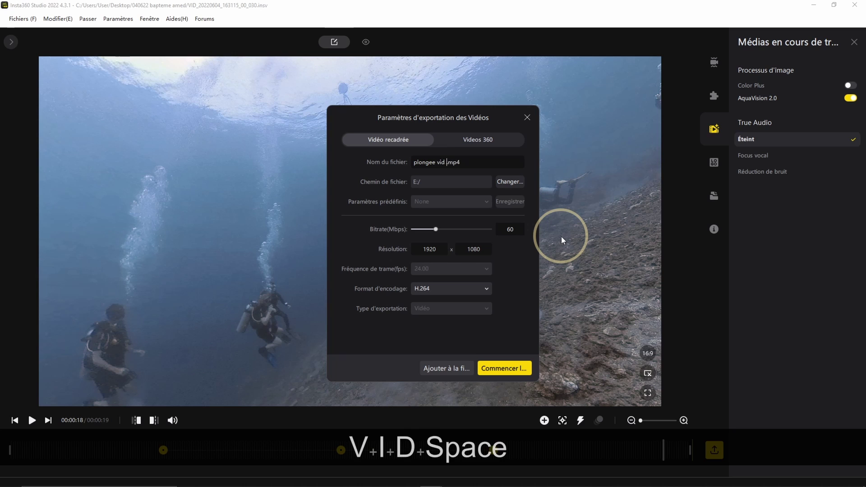
type("5")
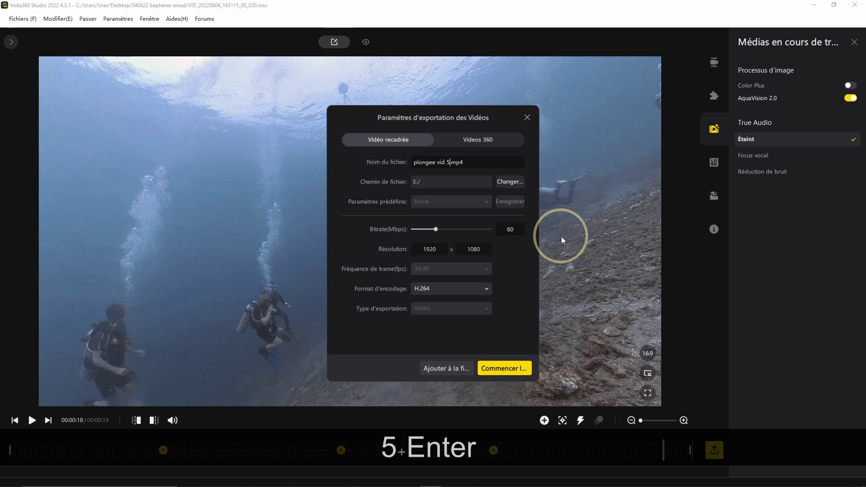
left_click(496, 368)
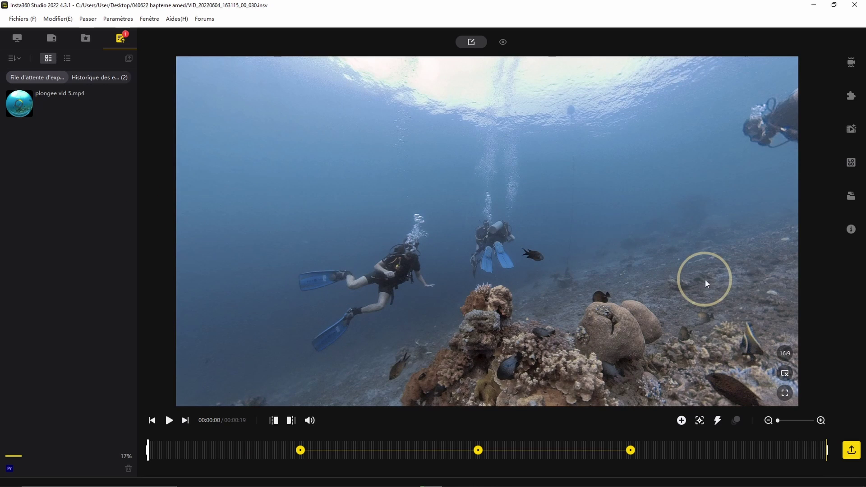
Return to the clip list, check its sorting options, and switch it to the compact view with full file names and sizes.
left_click(20, 42)
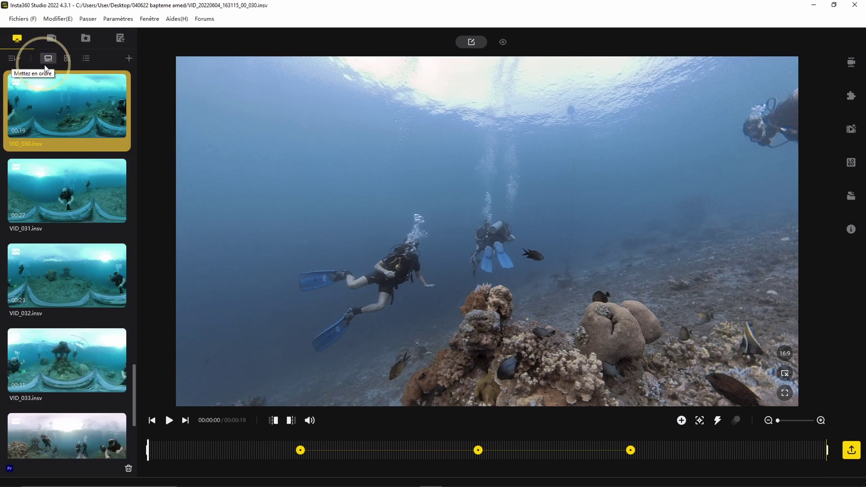
left_click(13, 58)
left_click(13, 61)
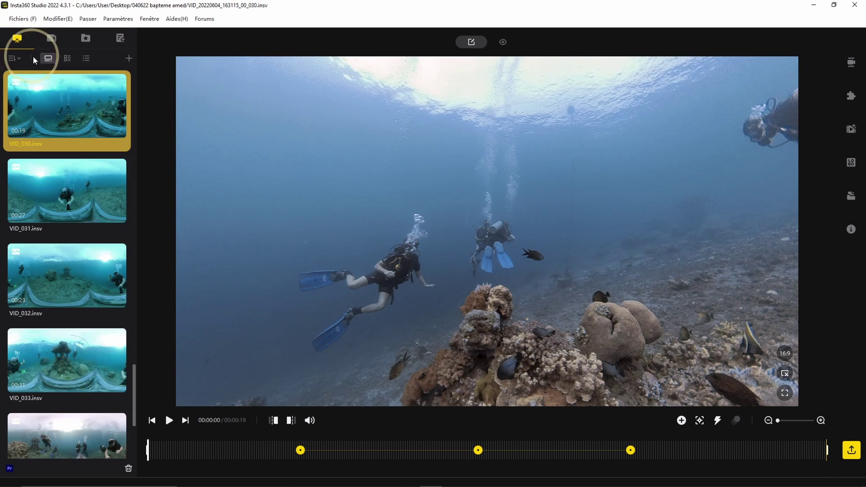
left_click(16, 61)
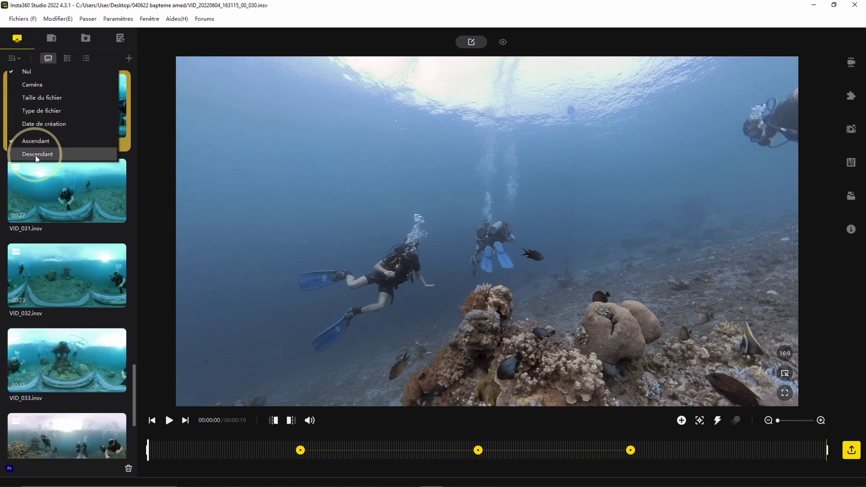
left_click(12, 60)
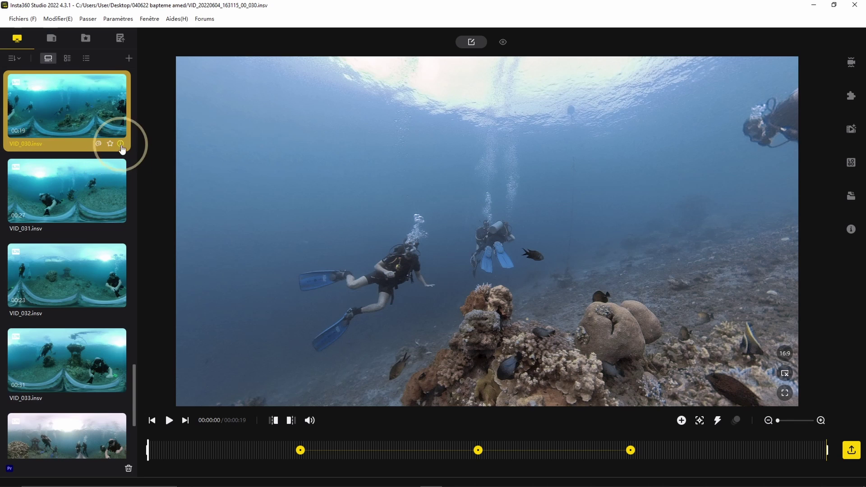
left_click(67, 60)
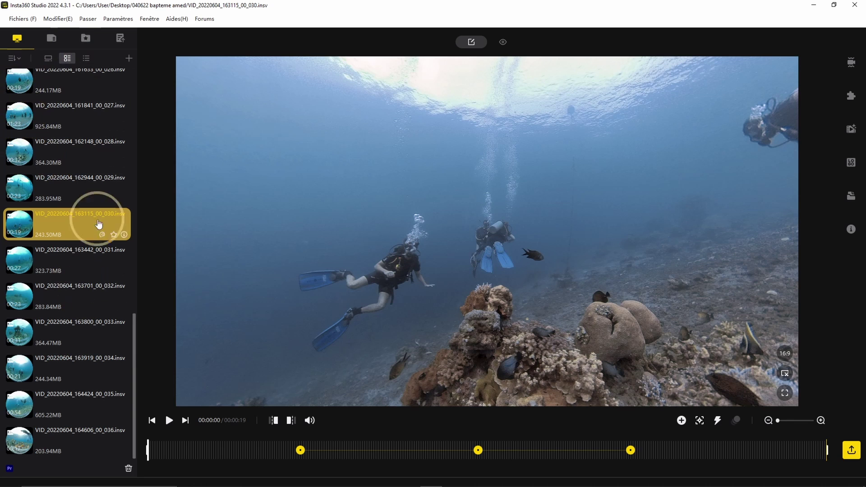
Check the detailed list view, switch the clip list to large thumbnails, and open VID_033.insv.
left_click(87, 59)
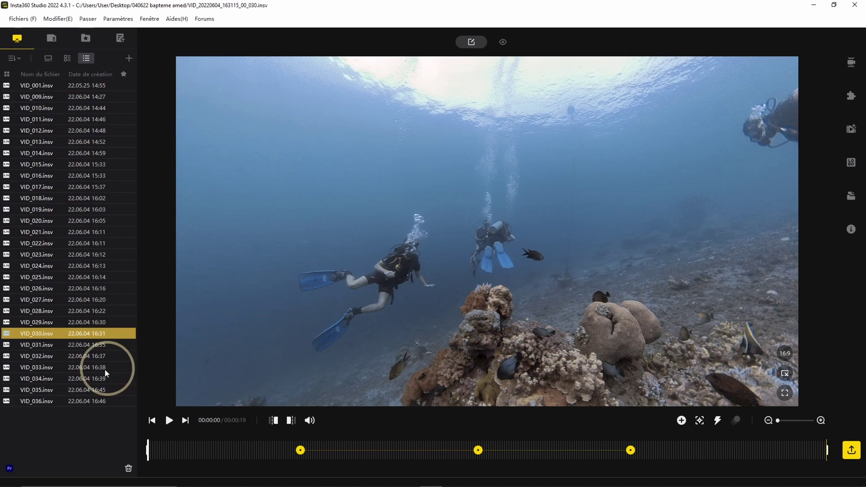
left_click(49, 58)
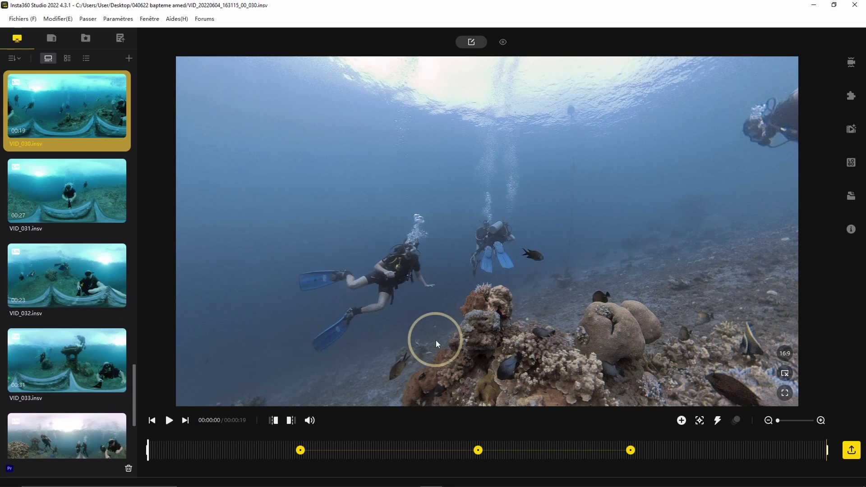
left_click(106, 367)
Add keyframes at 0 and 7 seconds, framing the submerged temple first and the diver holding the camera second.
left_click_drag(603, 321, 756, 345)
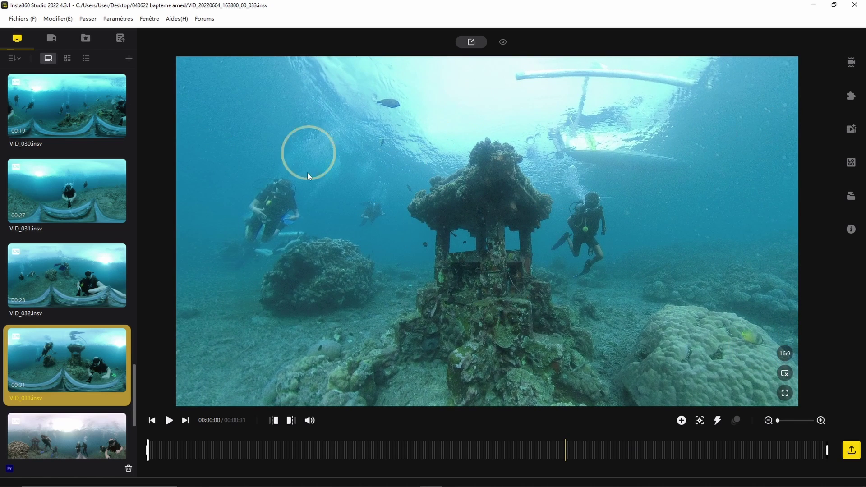
left_click(681, 421)
left_click_drag(180, 449, 310, 438)
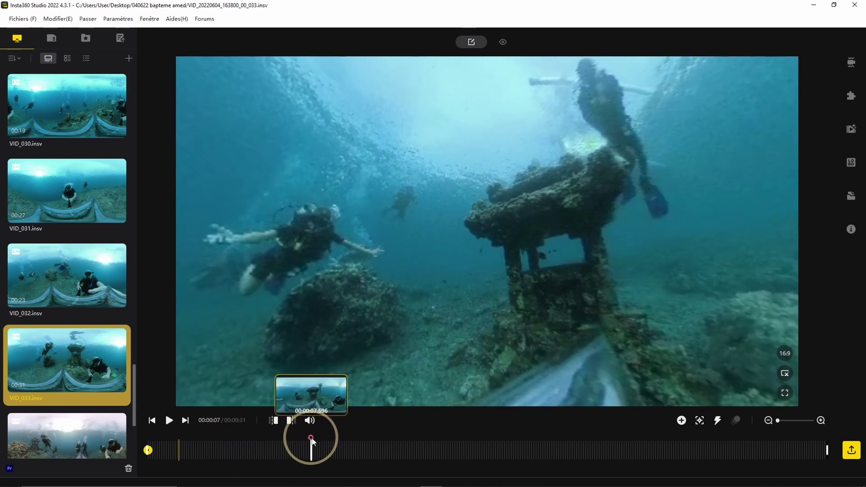
left_click_drag(594, 367, 755, 304)
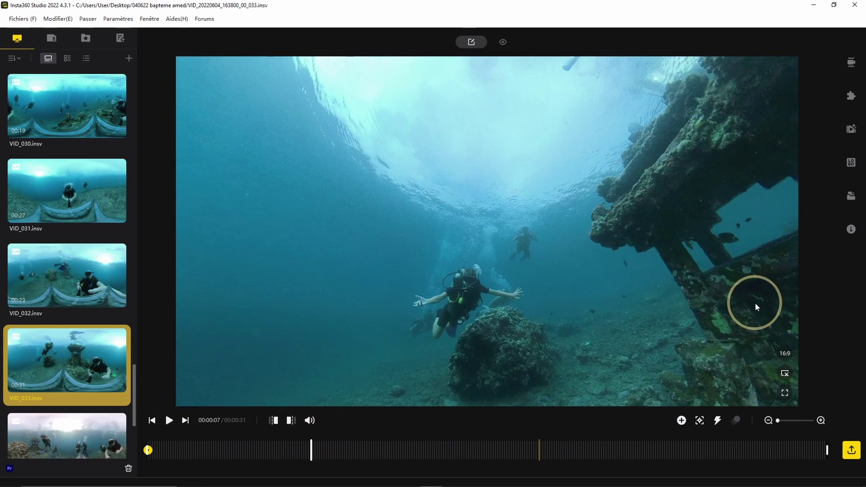
left_click_drag(475, 310, 594, 213)
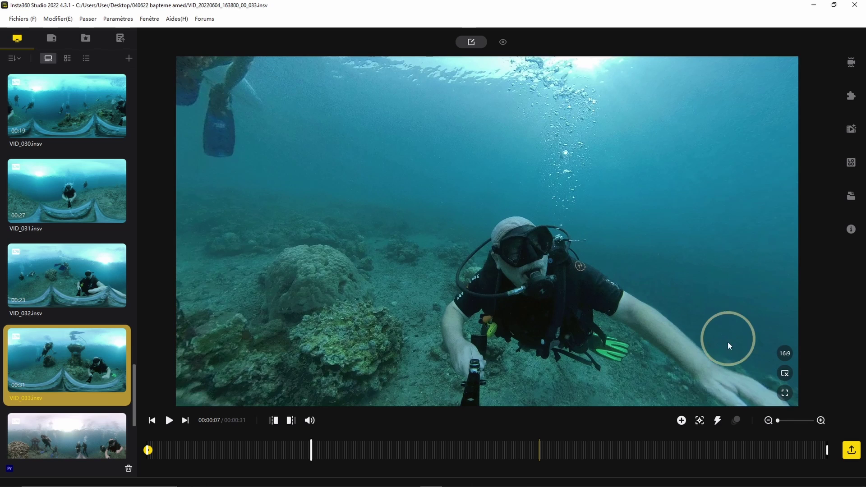
left_click(682, 420)
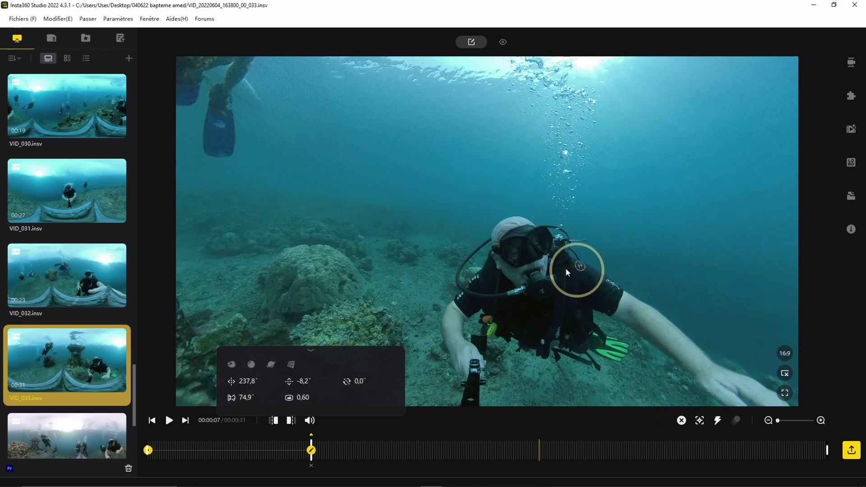
Play the clip from near the start to 12 seconds and add a keyframe there, reframed on the waving diver and the temple.
left_click(152, 444)
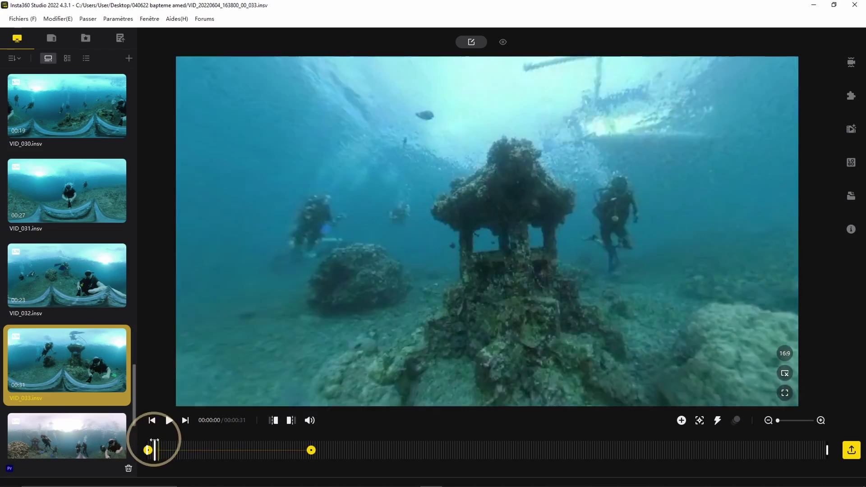
key("space")
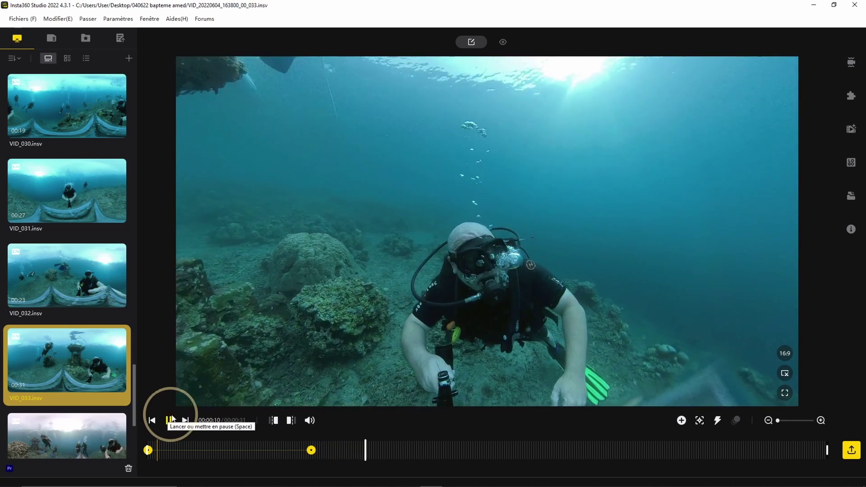
key("space")
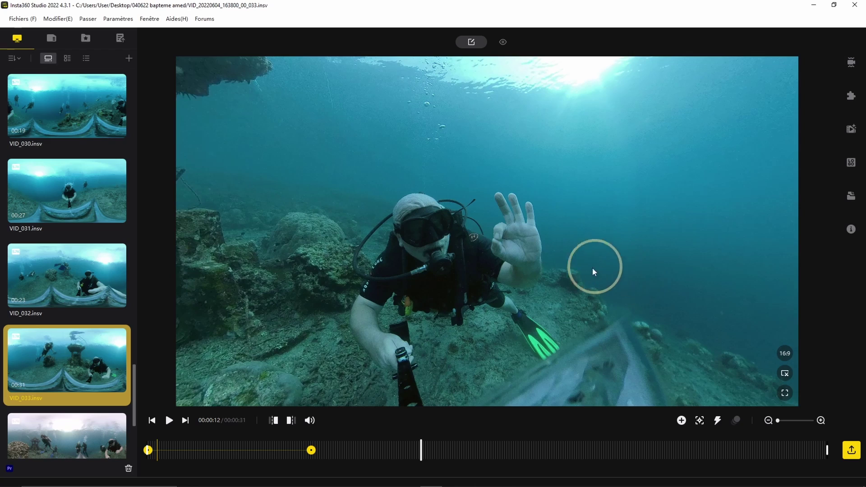
left_click_drag(623, 259, 184, 228)
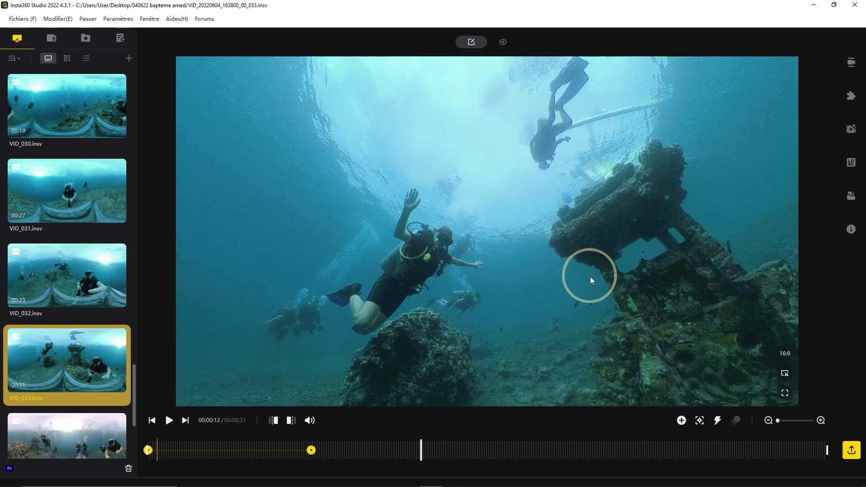
left_click_drag(590, 277, 589, 302)
left_click(682, 420)
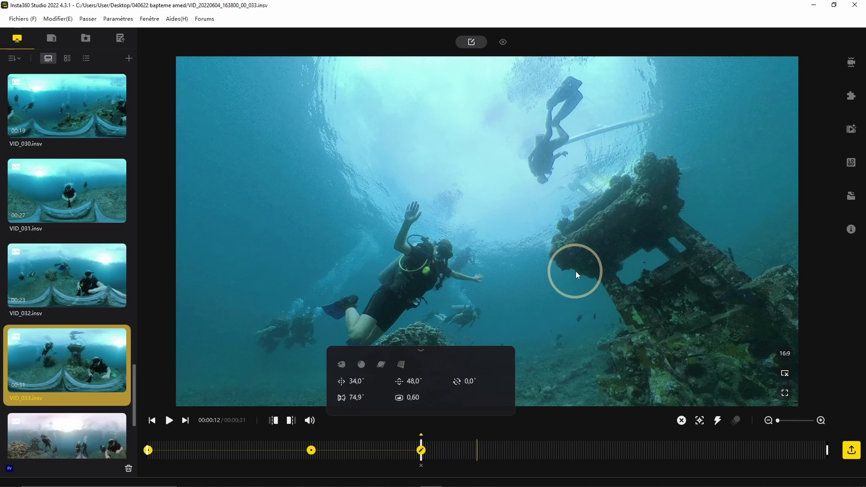
Add keyframes at 19 and 29 seconds that keep the same view of the divers and the temple.
left_click(571, 449)
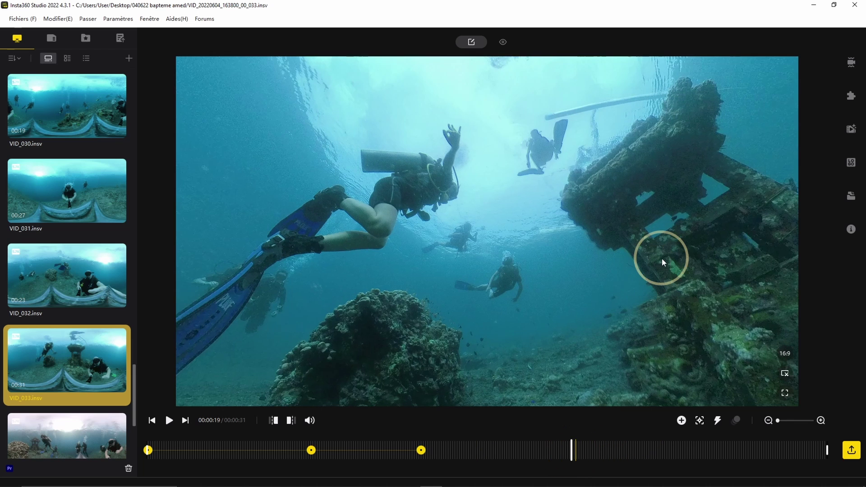
left_click(681, 421)
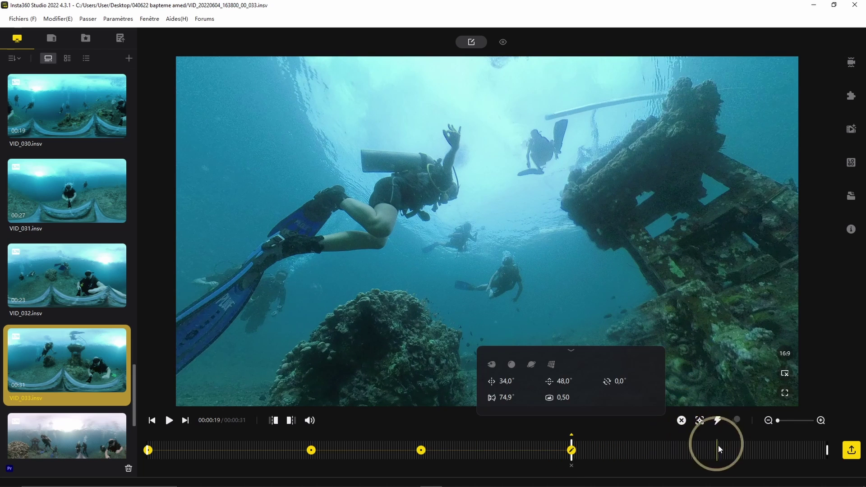
left_click(766, 450)
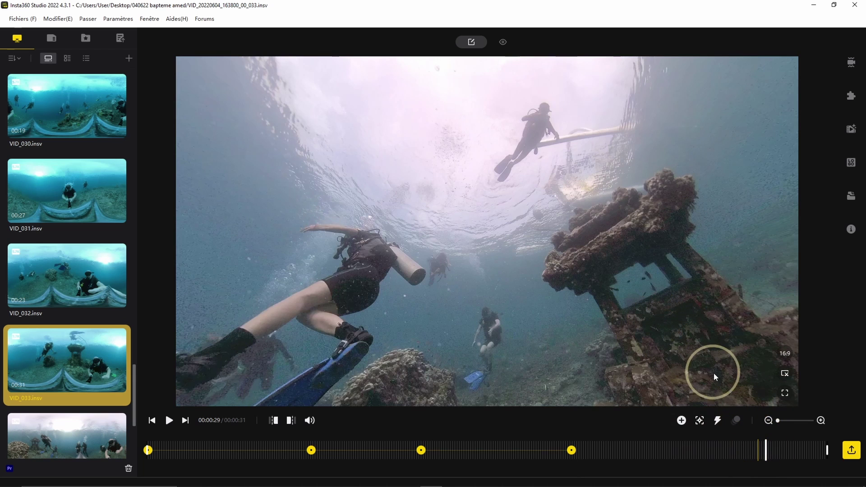
left_click(682, 420)
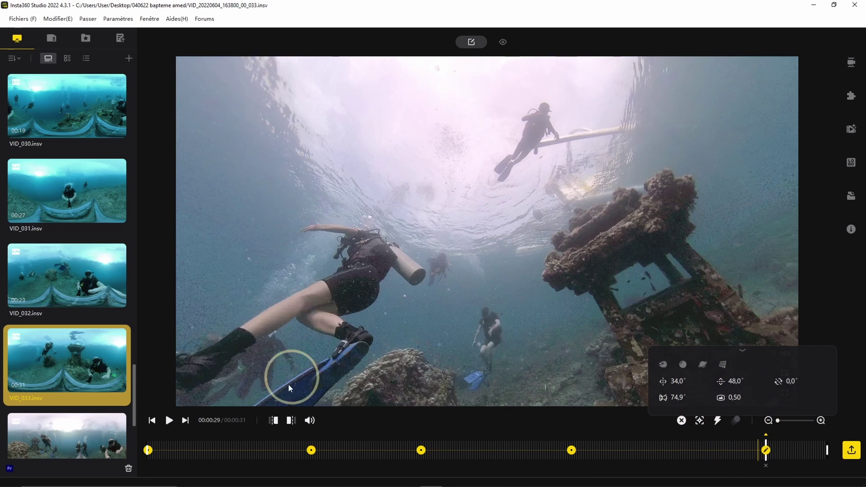
Turn on AquaVision 2.0 for VID_033.insv and check the corrected colours at several points along the clip.
left_click(223, 447)
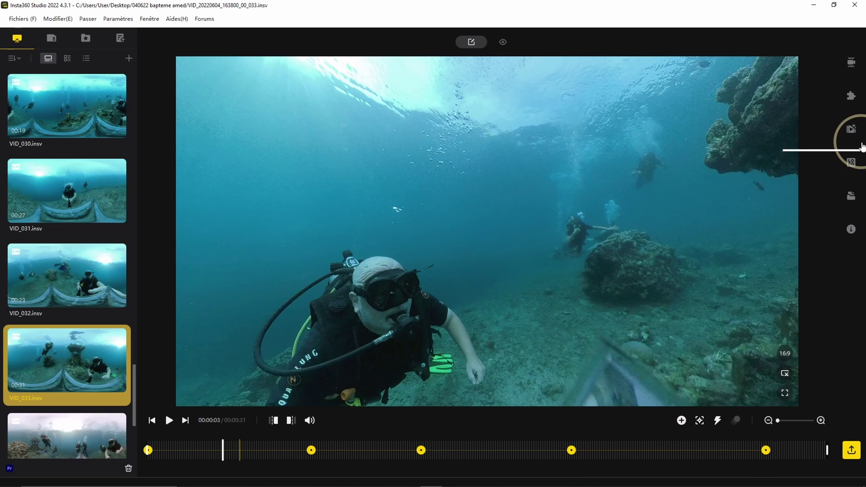
left_click(851, 129)
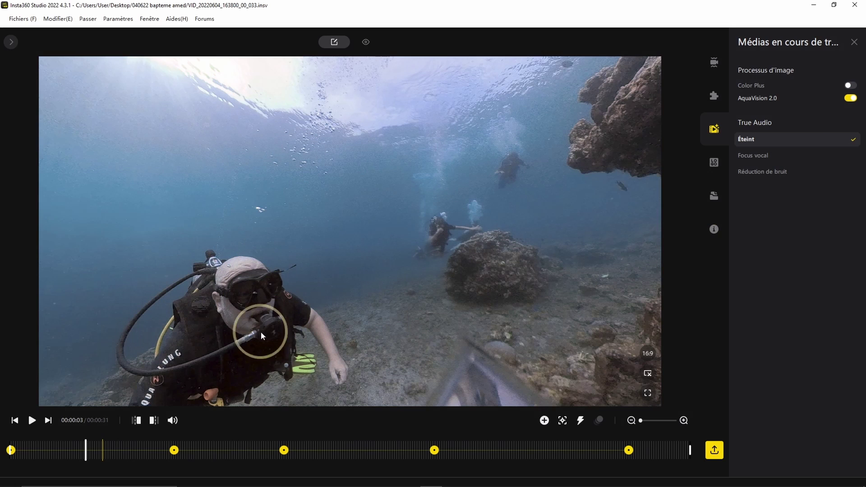
left_click(346, 446)
left_click(534, 446)
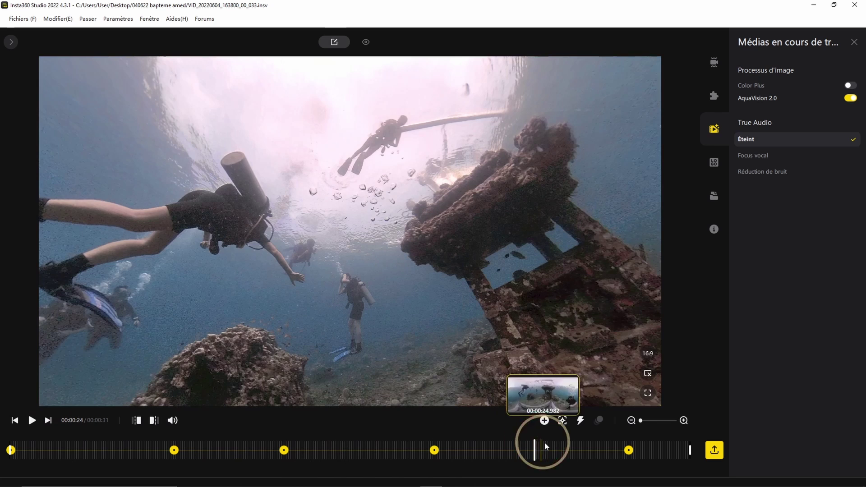
left_click(656, 448)
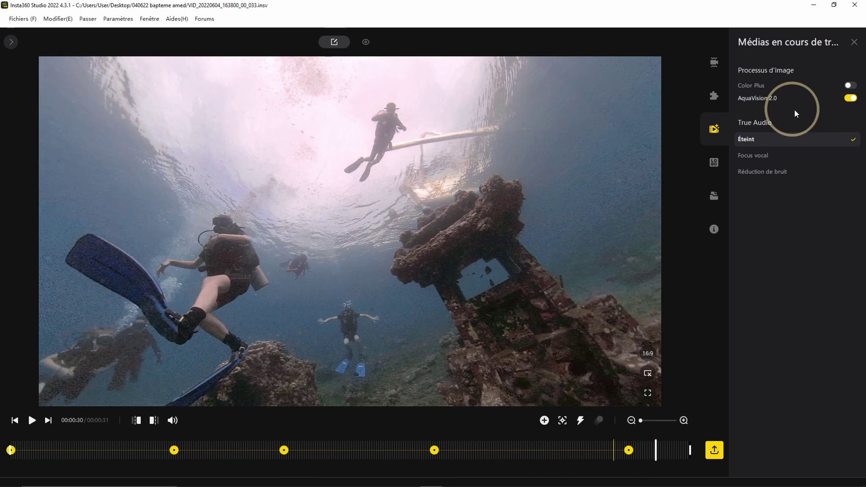
Compare the frame at 30 seconds with AquaVision 2.0 off and on, leaving the correction on.
left_click(851, 99)
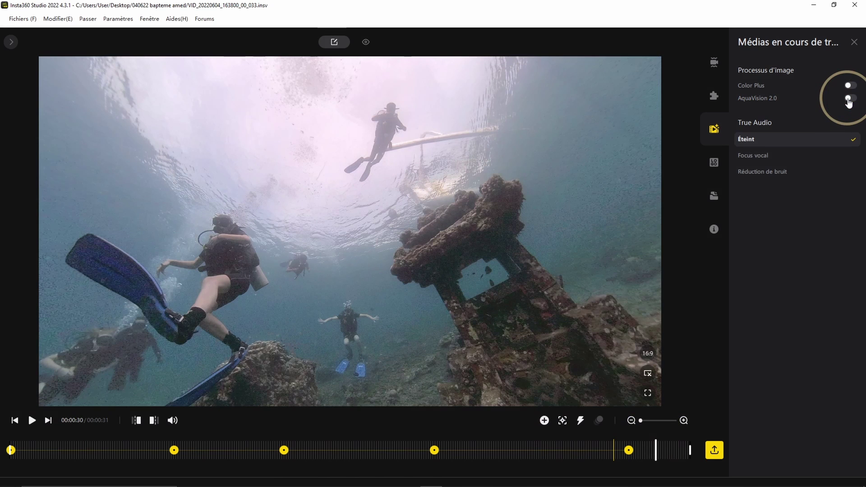
left_click(849, 100)
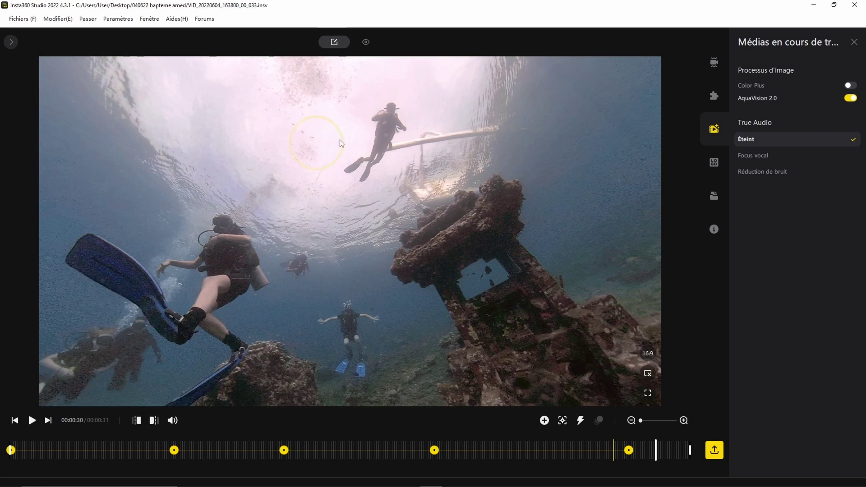
left_click(849, 99)
left_click(849, 99)
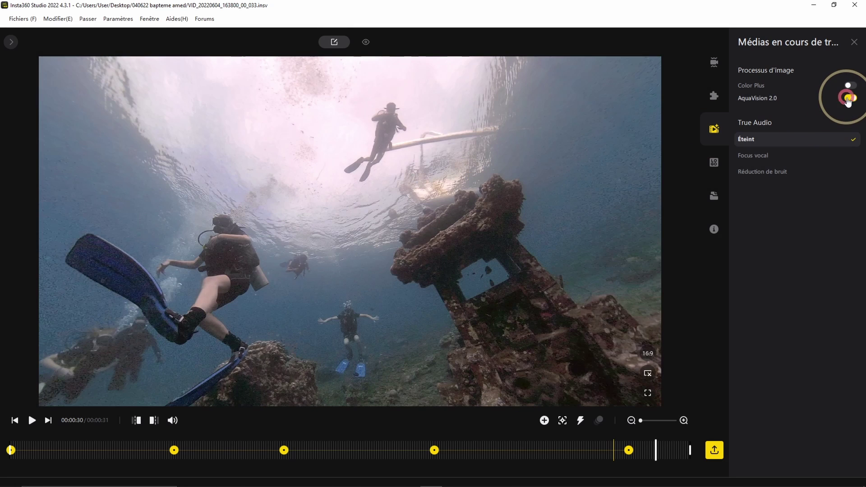
left_click(849, 99)
left_click(849, 99)
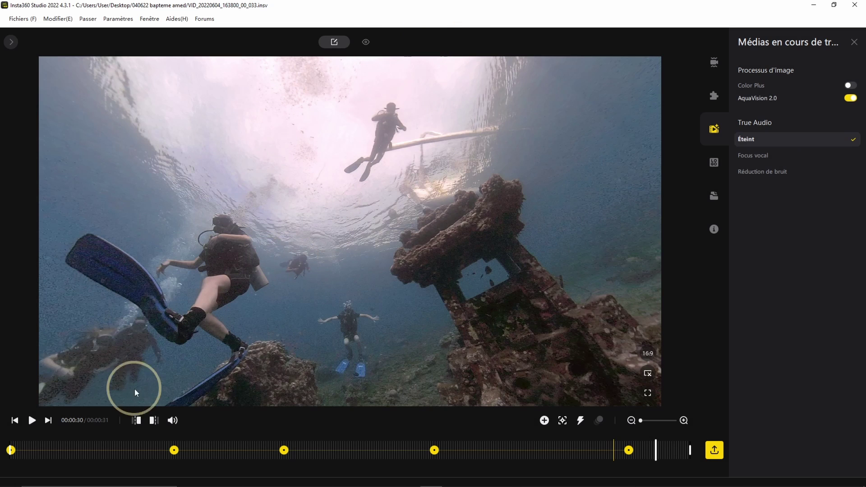
Compare AquaVision 2.0 off and on at 4 seconds, leave it on, and play the clip from the start.
left_click(105, 447)
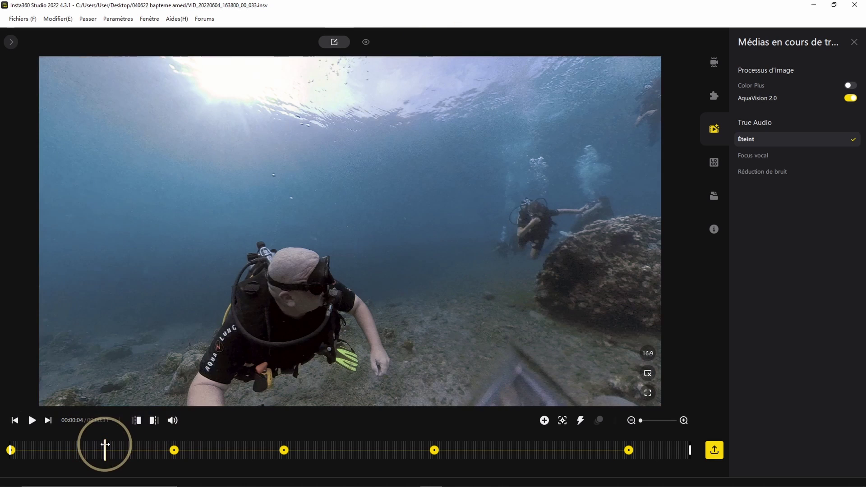
left_click(850, 99)
left_click(850, 99)
left_click(850, 99)
left_click(850, 99)
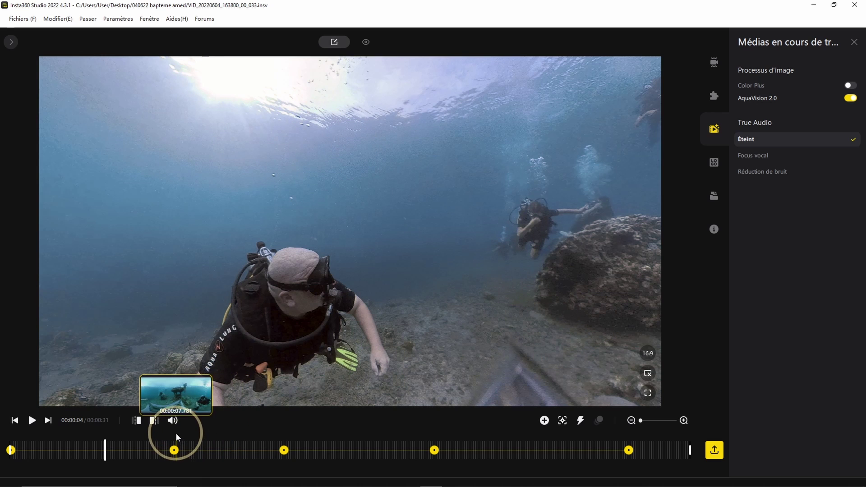
left_click(10, 450)
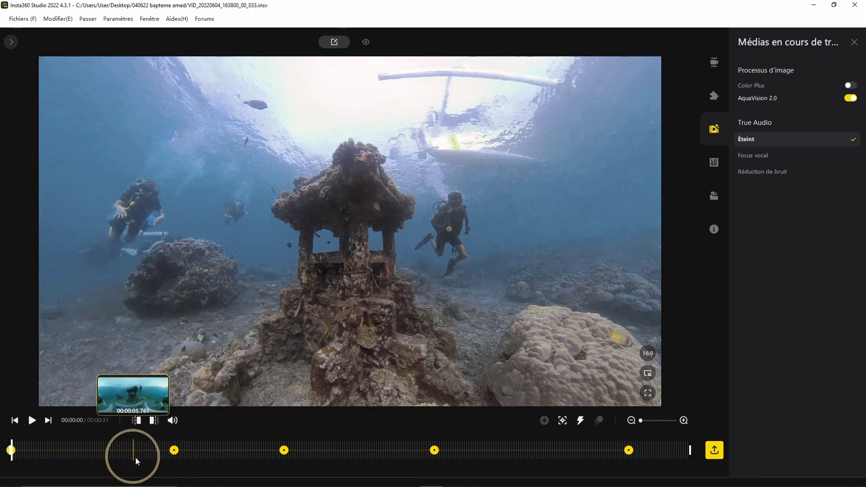
key("space")
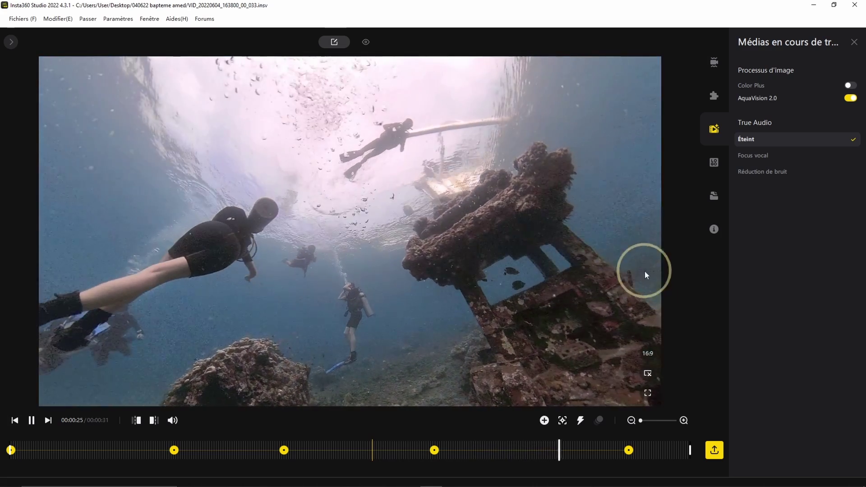
Open VID_036.insv, add an opening keyframe framing the fish and the divers, and play the clip to 2 seconds.
left_click(11, 42)
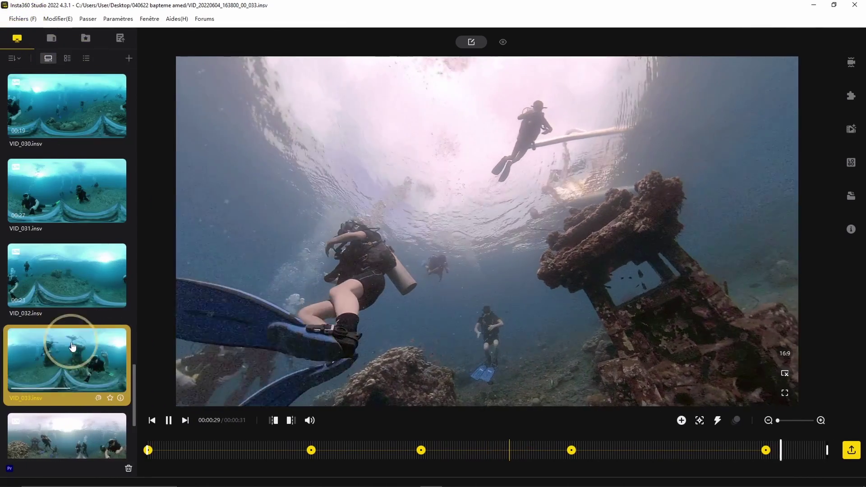
scroll(58, 293, "down", 4)
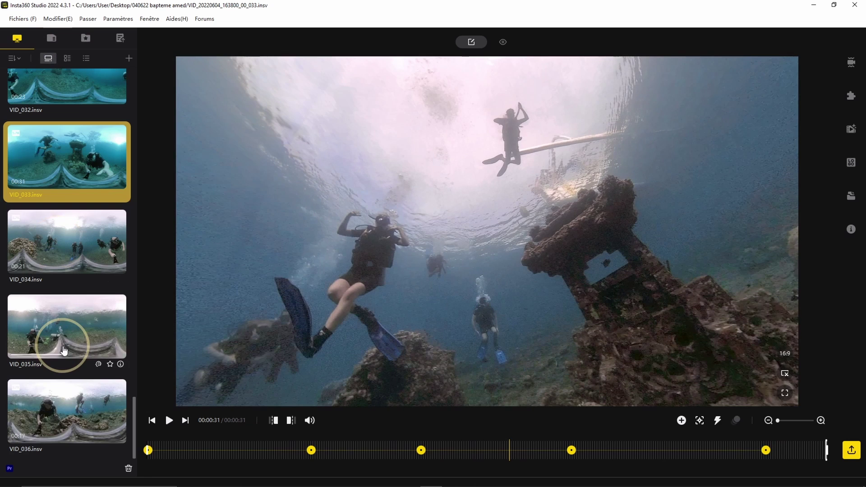
left_click(63, 412)
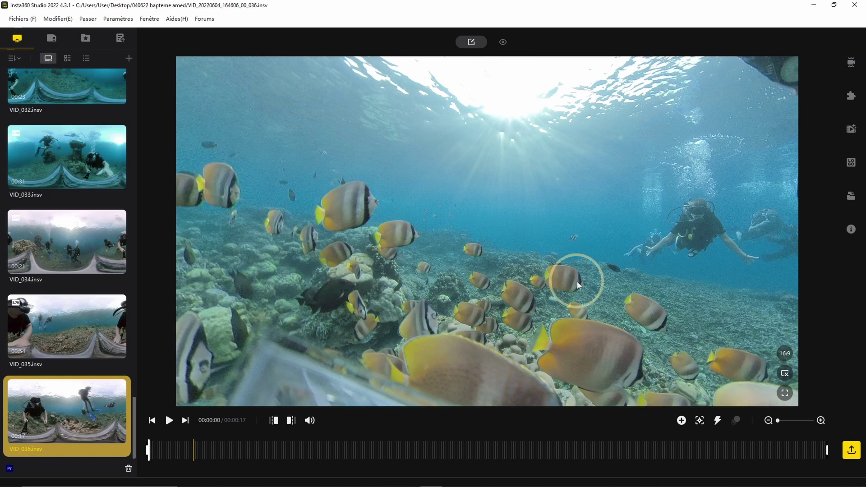
left_click_drag(545, 256, 391, 259)
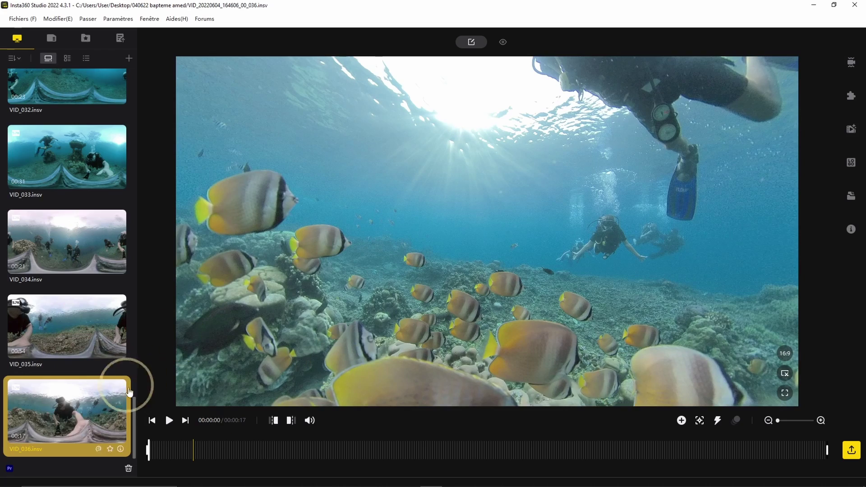
left_click(681, 421)
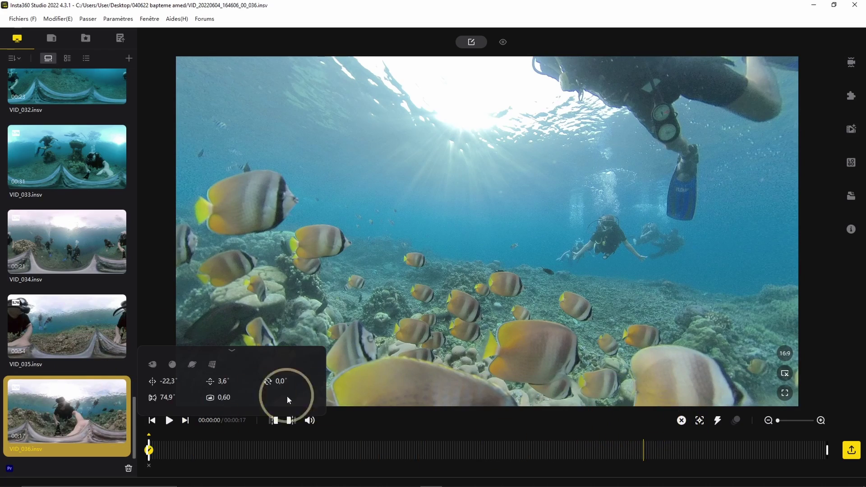
key("space")
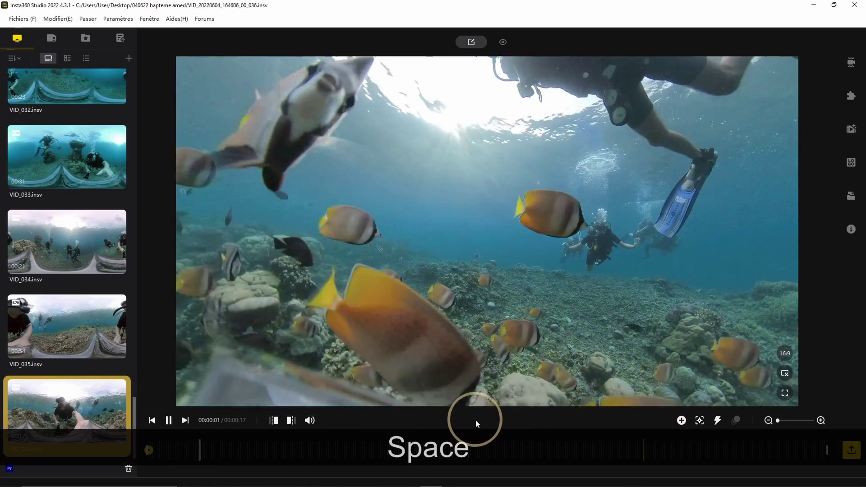
key("space")
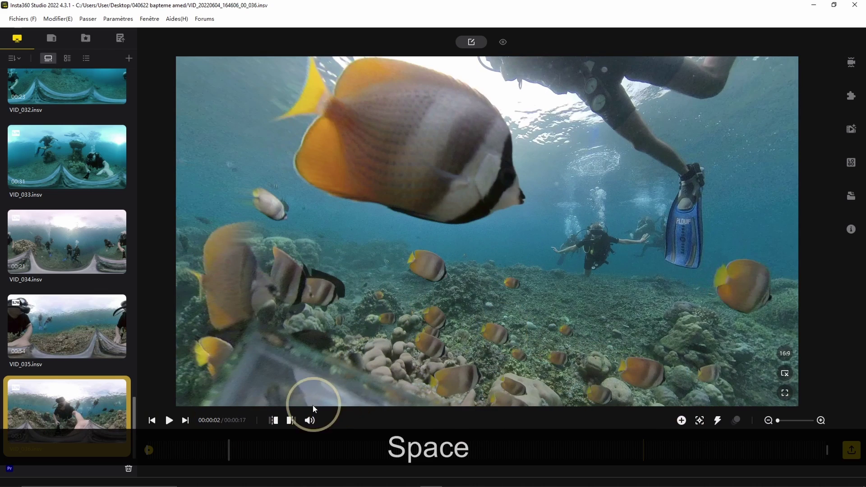
Reframe the view at 2 seconds to centre the distant diver and add a keyframe there.
left_click_drag(617, 268, 505, 278)
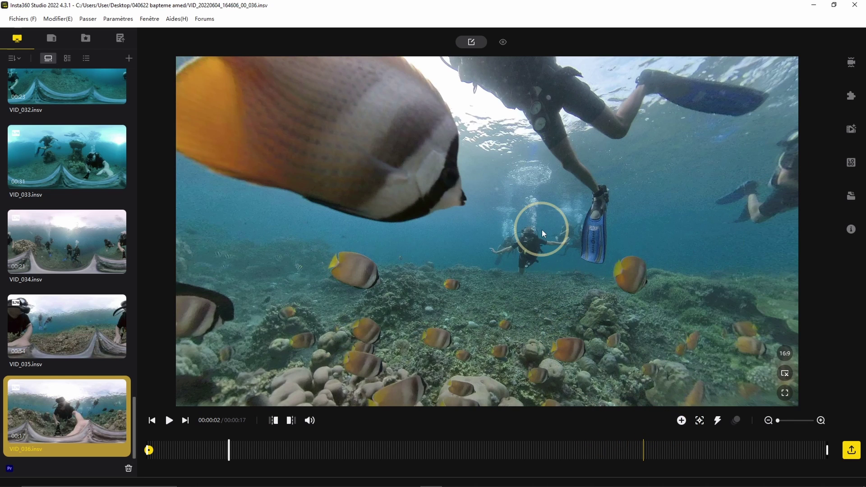
left_click_drag(743, 229, 679, 428)
left_click(681, 421)
Play to 7 seconds and add a keyframe with pan -68.6°, tilt 21.9° and field of view 61.2°, framing the divers.
key("space")
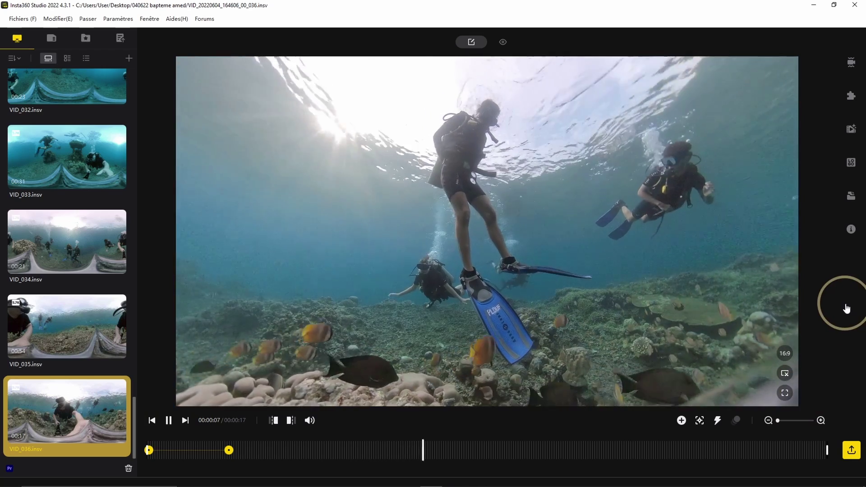
key("space")
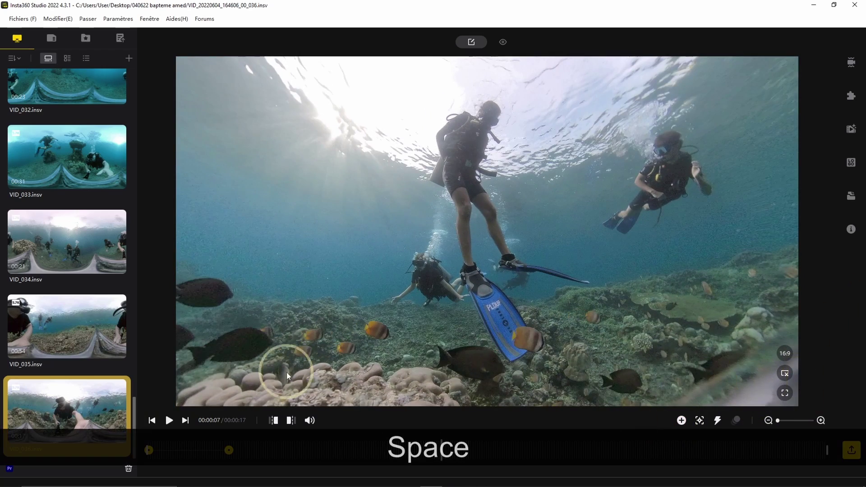
left_click(682, 421)
left_click_drag(378, 397, 317, 398)
left_click_drag(479, 228, 483, 251)
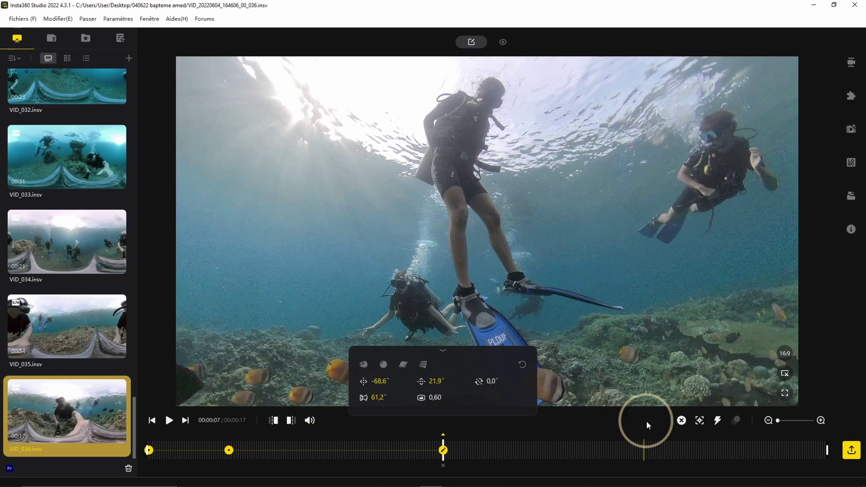
Play the rest of the clip, return to 12 seconds and trim the clip's end there.
key("space")
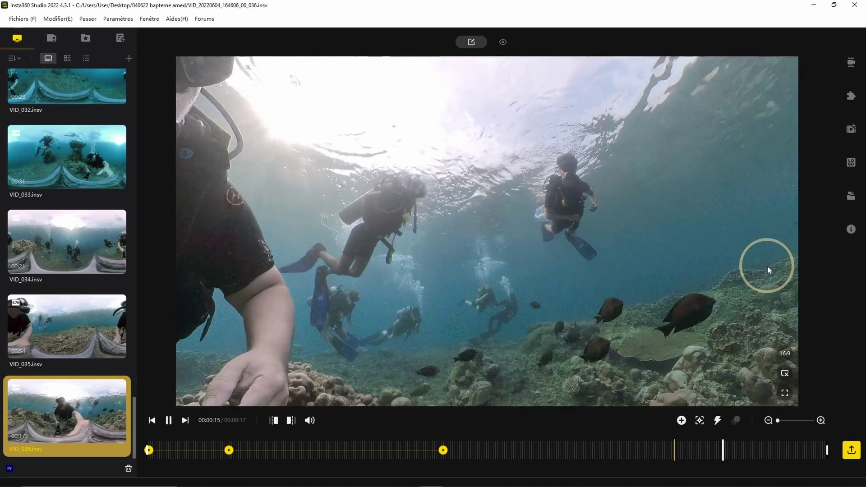
key("space")
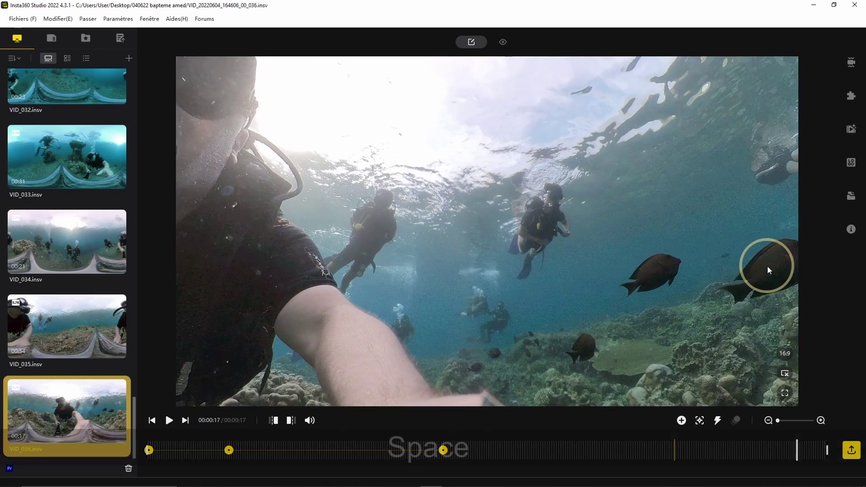
left_click(699, 453)
left_click_drag(698, 453, 612, 452)
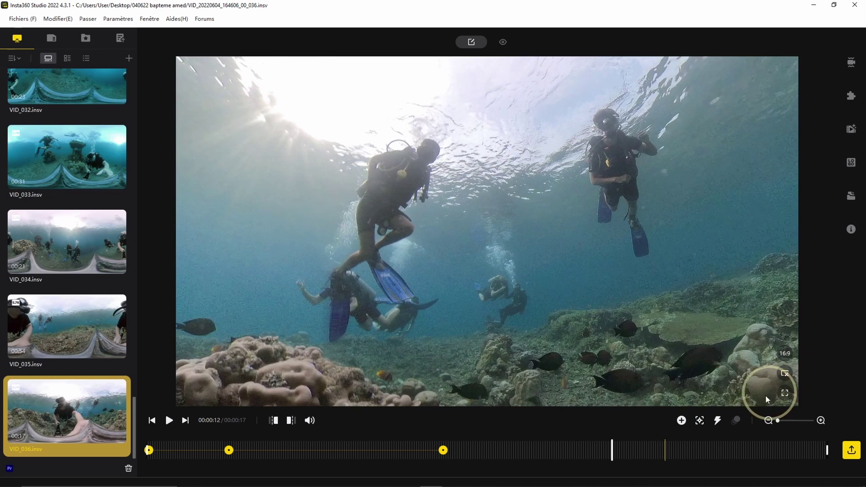
left_click(290, 420)
Play the trimmed clip from the start to 11 seconds and turn on AquaVision 2.0.
left_click(146, 448)
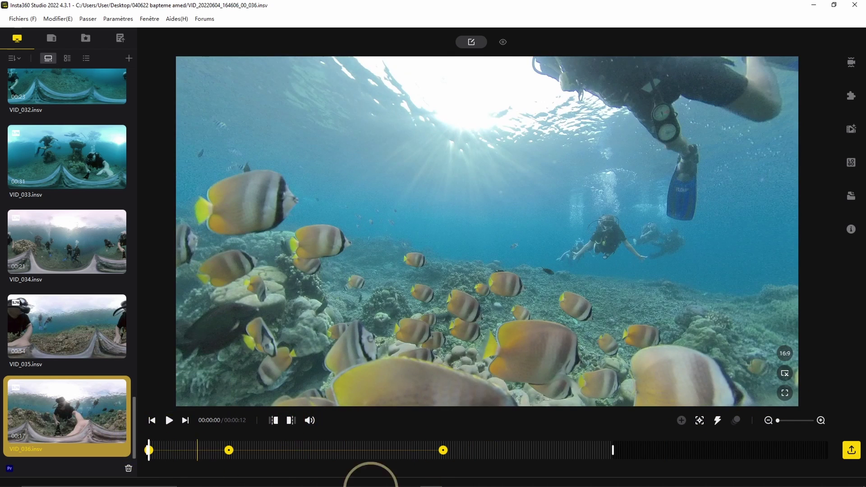
key("space")
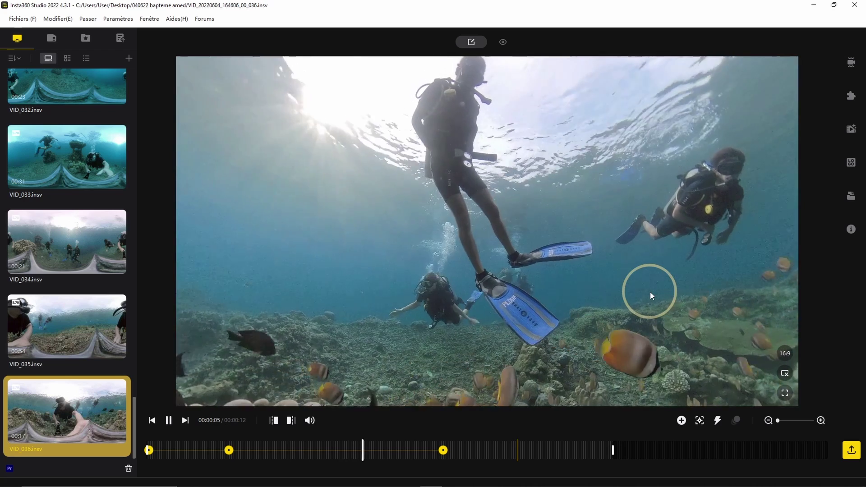
left_click(851, 129)
key("space")
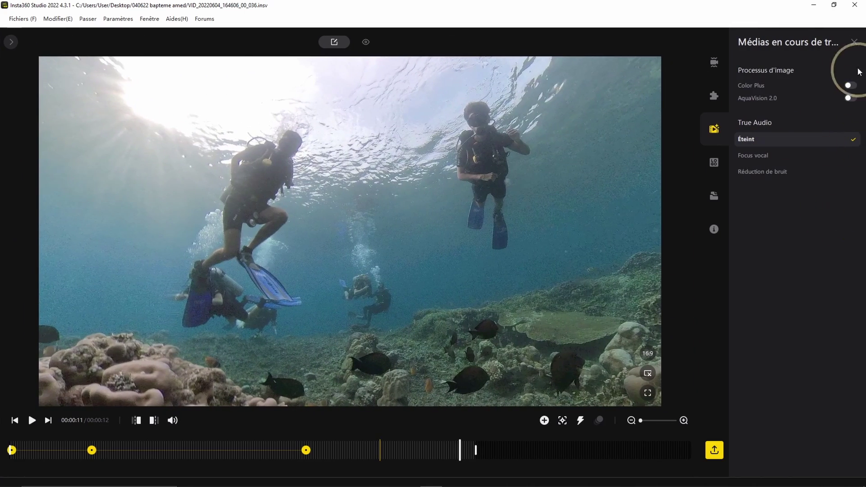
left_click(850, 99)
Look around the colour-corrected scene at 11 seconds, replay from the start to 9 seconds, and look around again.
left_click_drag(203, 228, 110, 411)
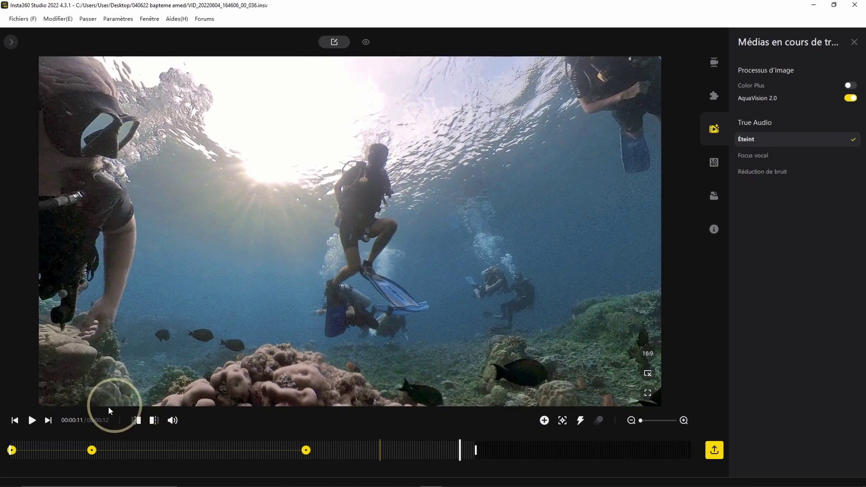
left_click(12, 449)
key("space")
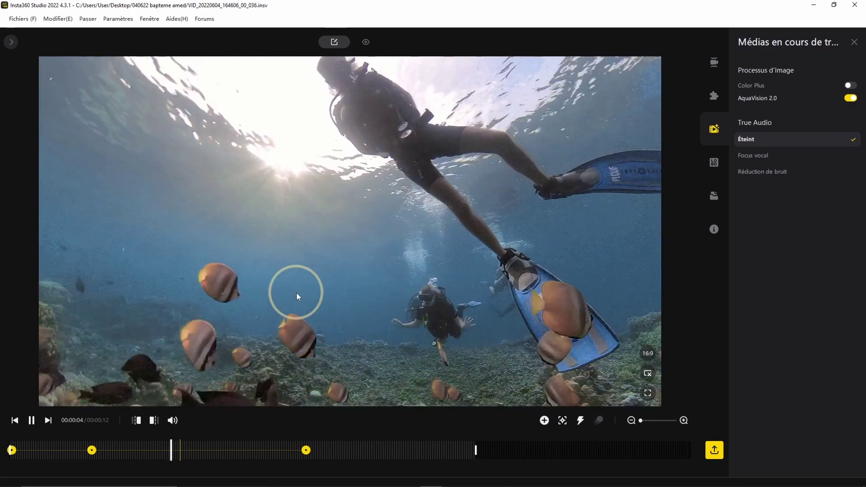
key("space")
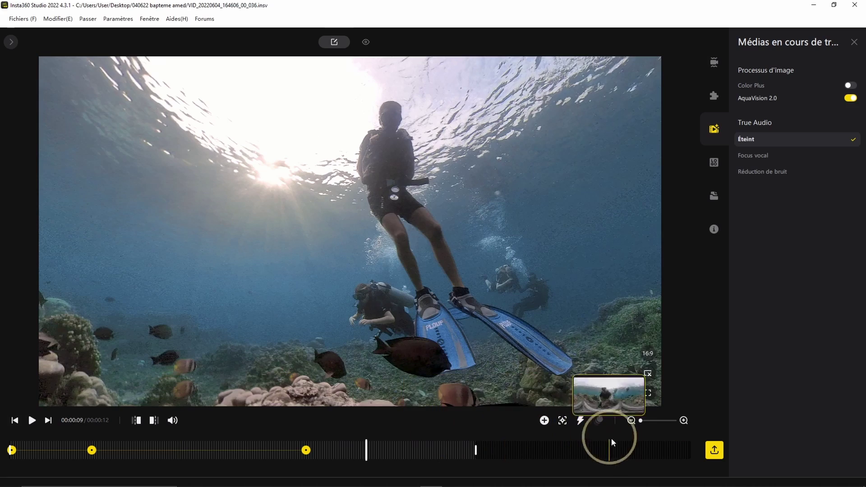
left_click_drag(391, 207, 571, 427)
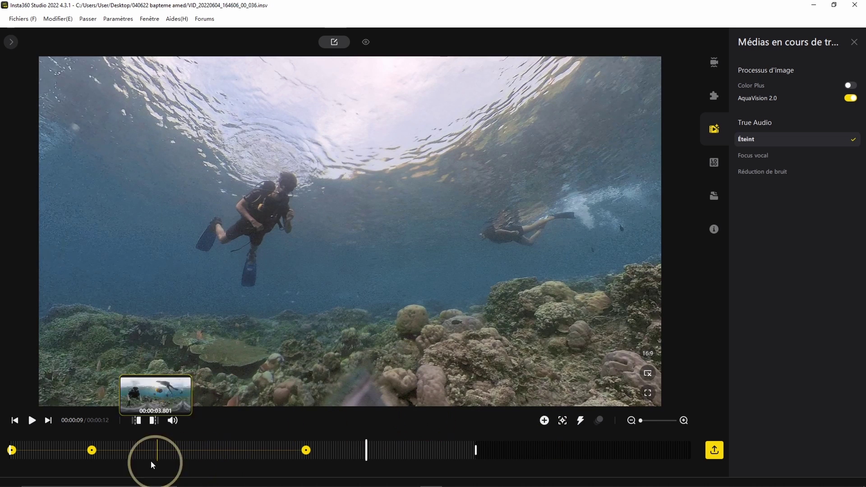
Export VID_20220604_164606_00_036.mp4 to E:/ as a reframed 1920 x 1080 H.264 video at 60 Mbps, then return to the clip list.
left_click(12, 45)
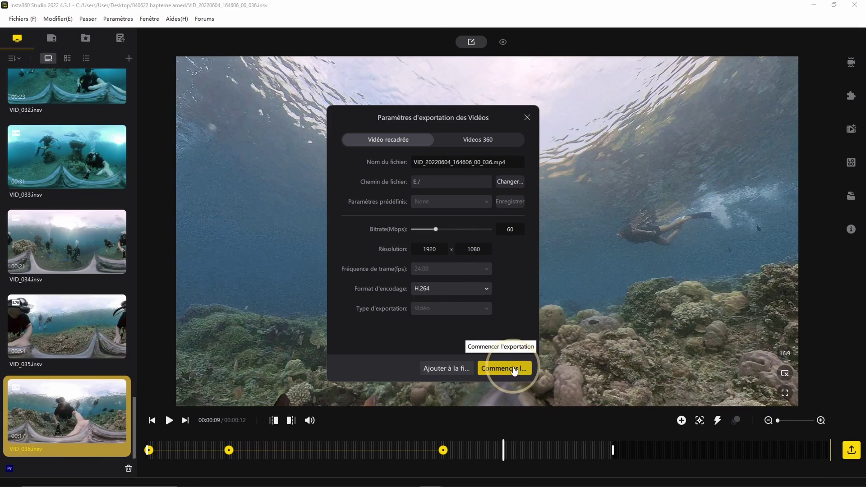
left_click(514, 368)
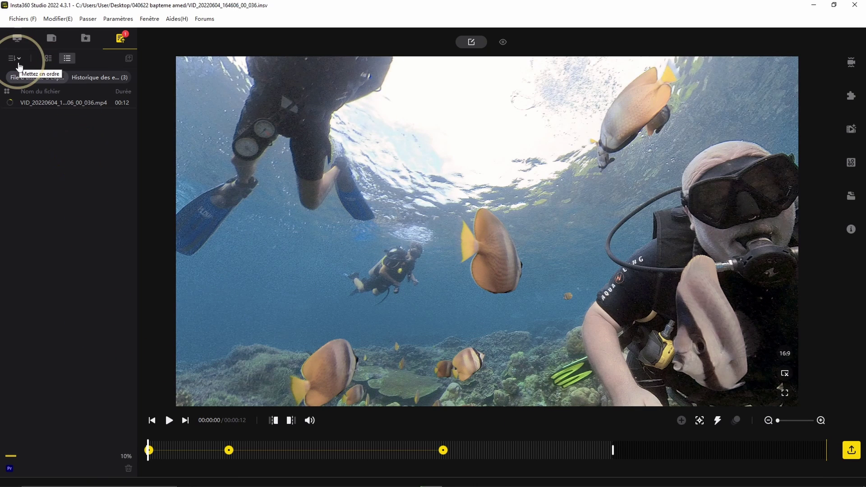
left_click(18, 44)
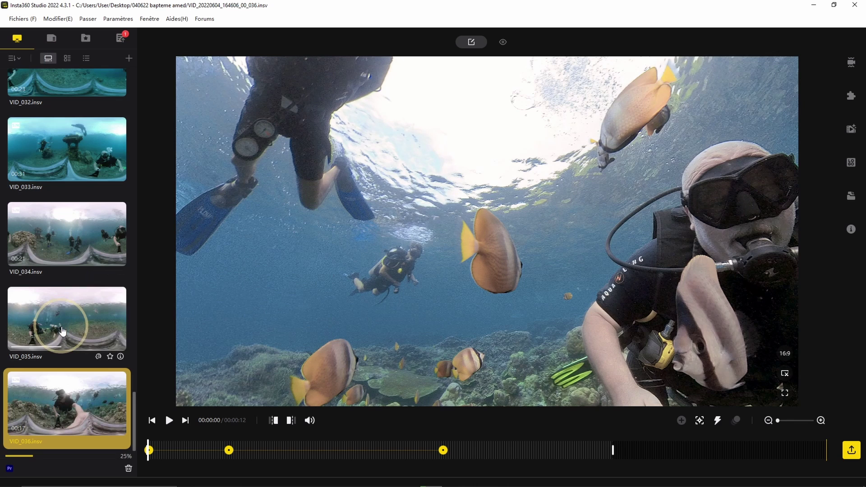
Open VID_029.insv and reframe its opening view on the diver beside the hanging rope.
scroll(62, 333, "up", 10)
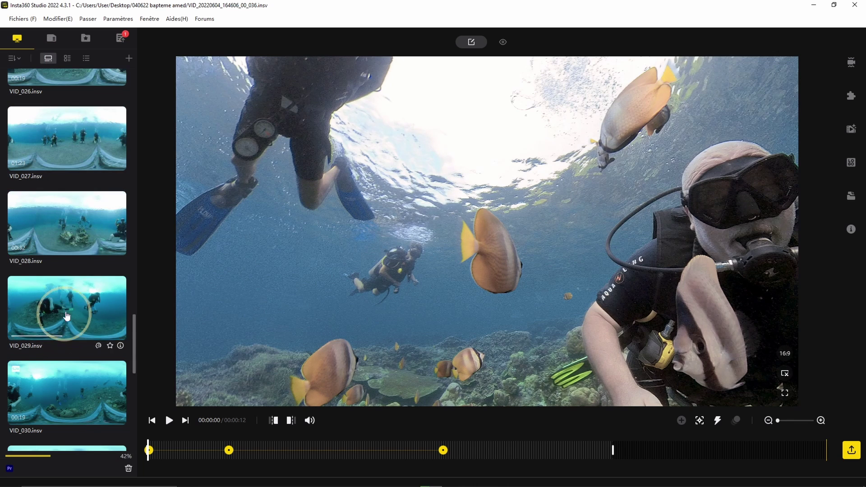
left_click(73, 316)
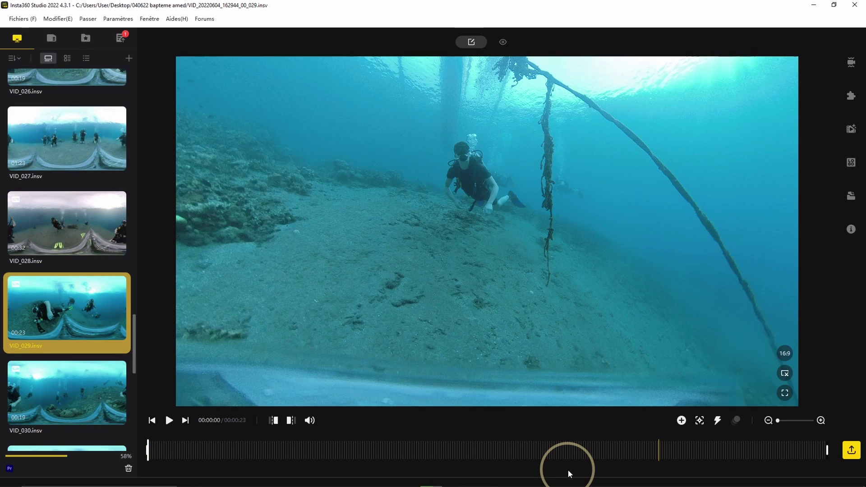
left_click_drag(558, 210, 599, 351)
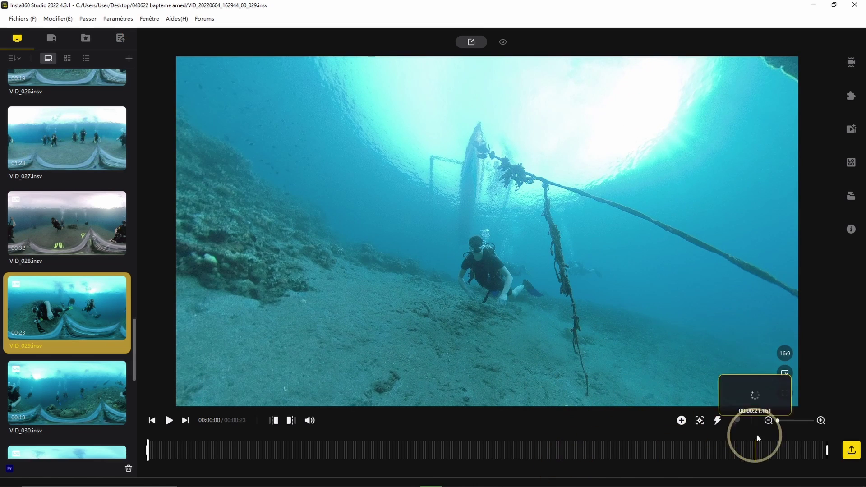
Mark the diver near the rope as the tracking target and track it from the start of the clip.
left_click(700, 422)
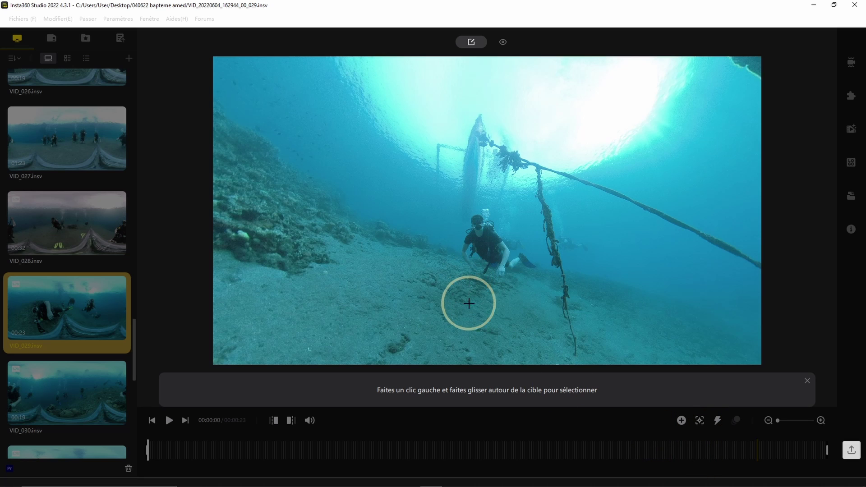
left_click(452, 211)
left_click_drag(454, 213, 534, 281)
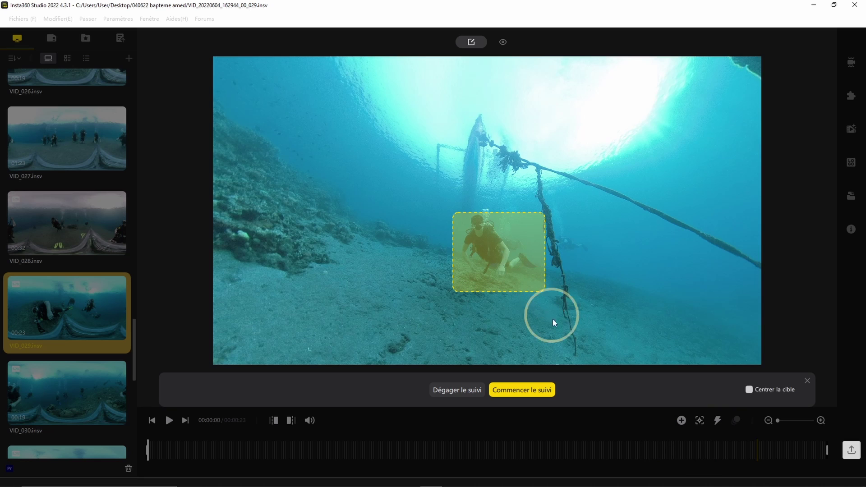
left_click(537, 391)
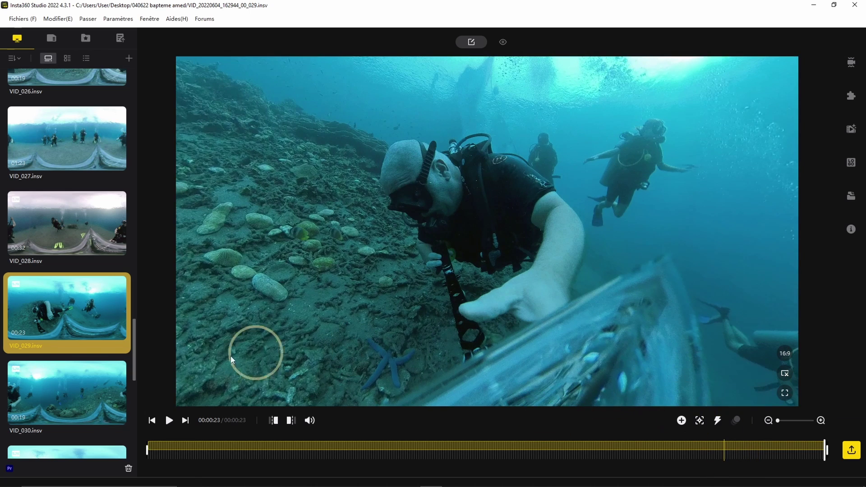
Turn on AquaVision 2.0 for VID_029.insv and compare the last frame with it off and on, leaving it on.
left_click(200, 450)
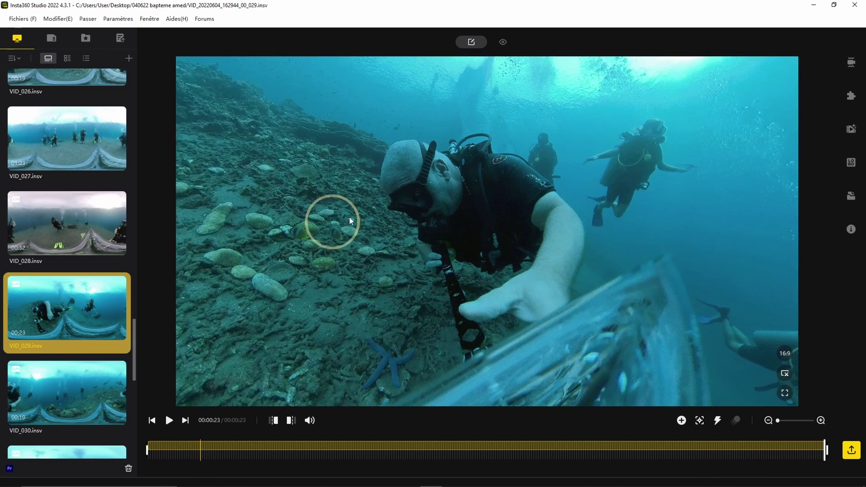
left_click(851, 131)
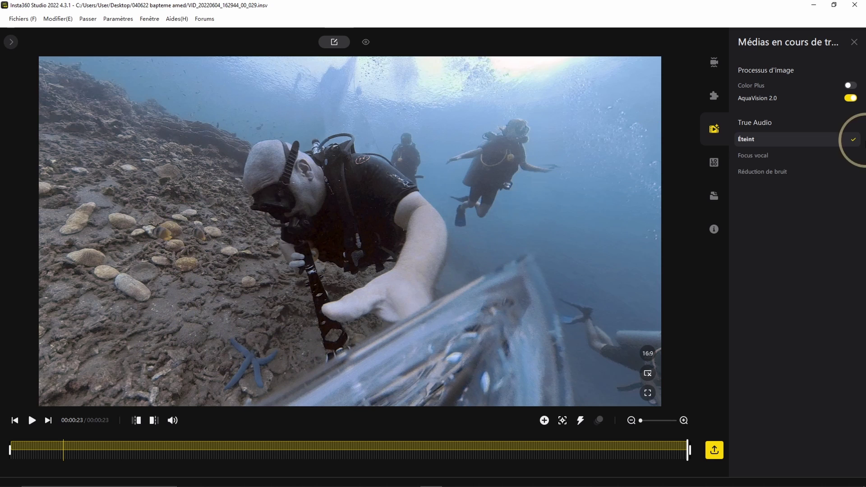
left_click(851, 99)
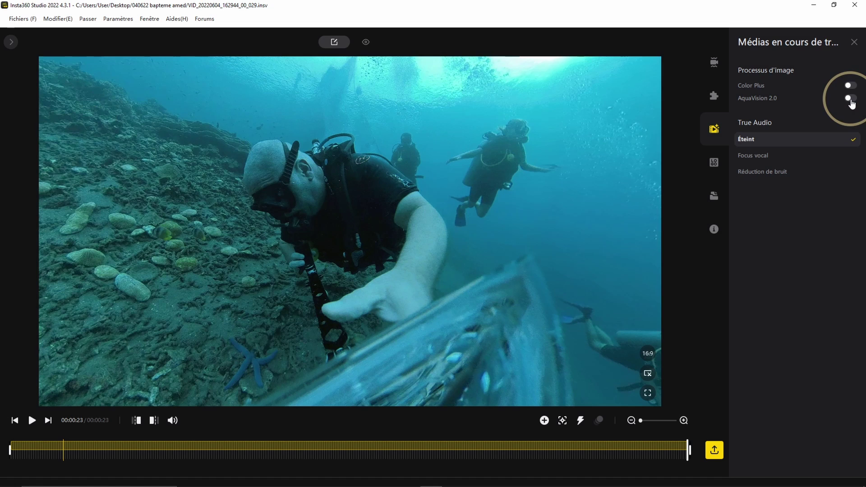
left_click(851, 99)
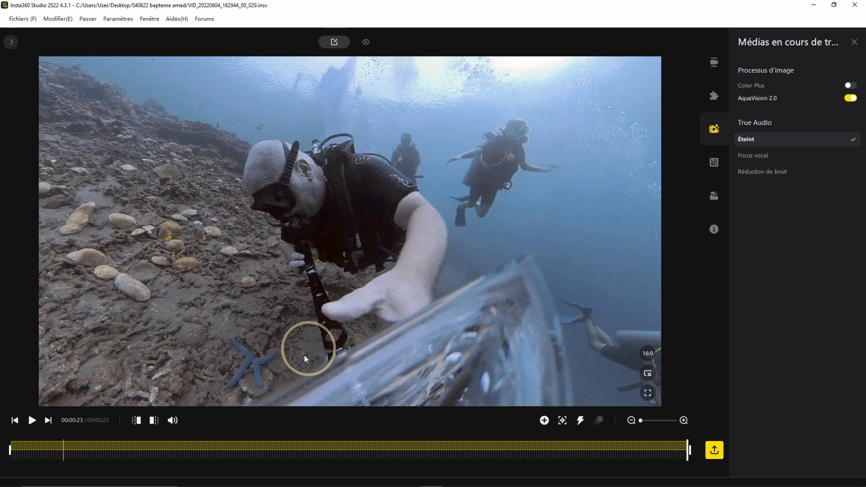
Play the tracked segment from the start to 5 seconds and set its field of view to 46.8°.
left_click(33, 451)
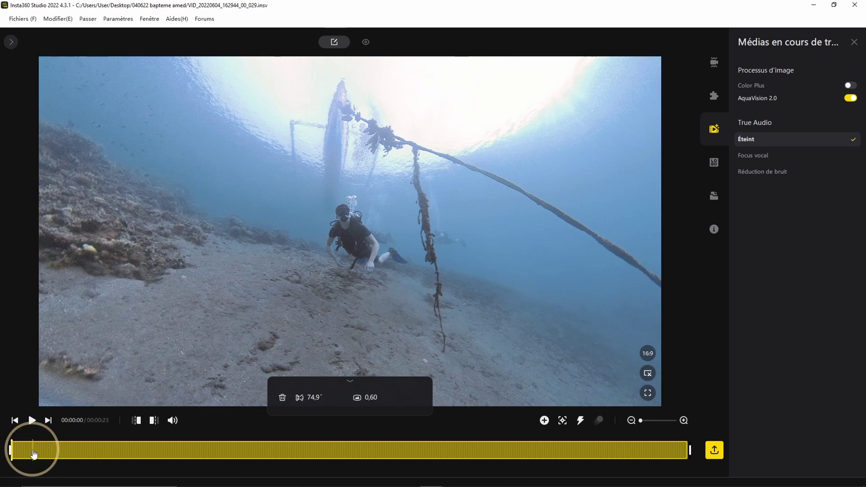
key("space")
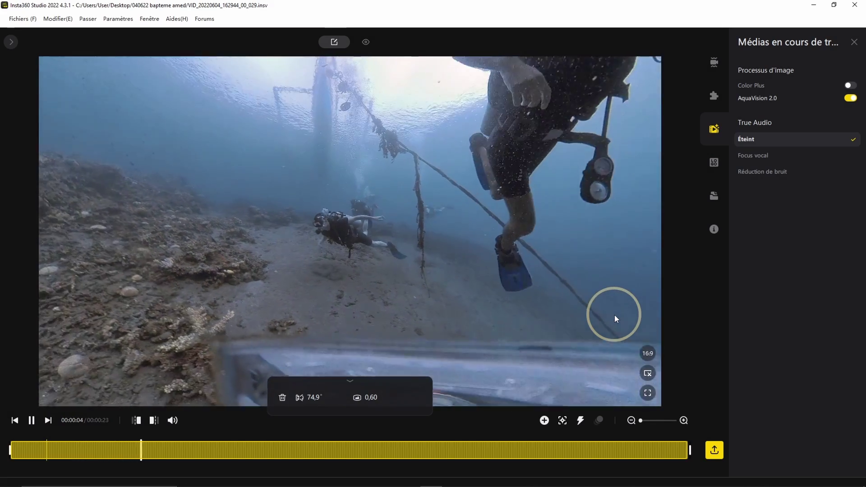
key("space")
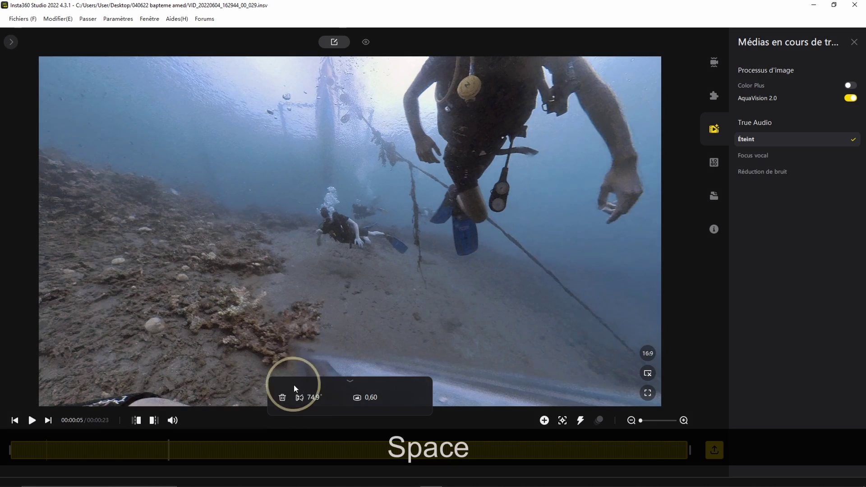
left_click_drag(314, 398, 189, 420)
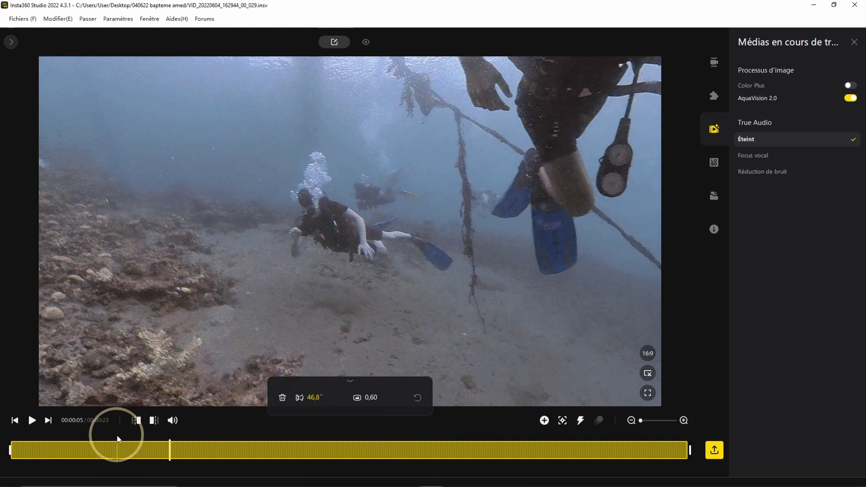
Play to 12 seconds, trim the clip's end to 11 seconds, and return to the start.
key("space")
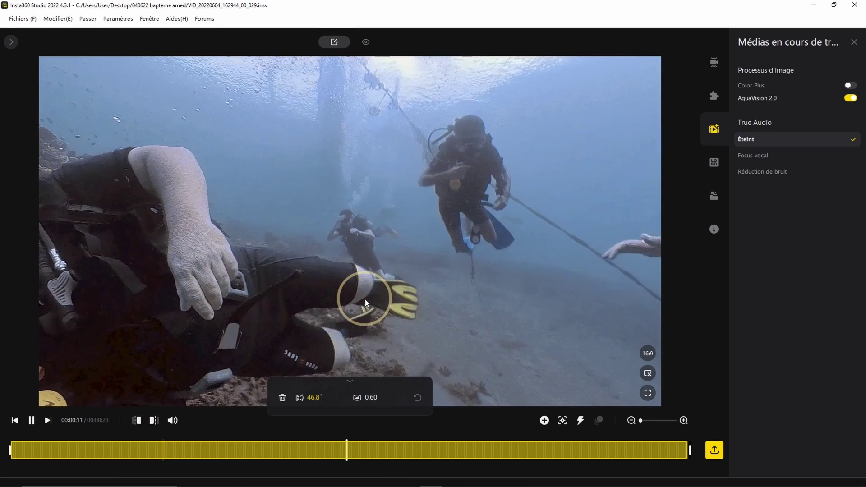
key("space")
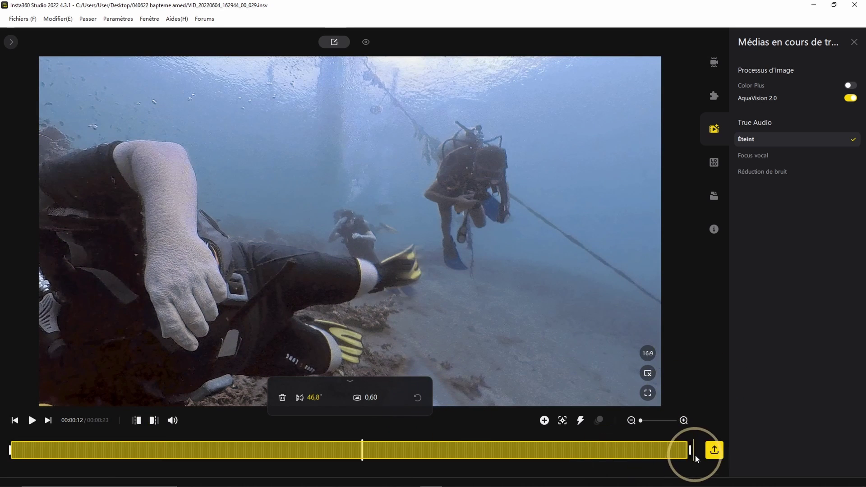
left_click_drag(690, 449, 340, 452)
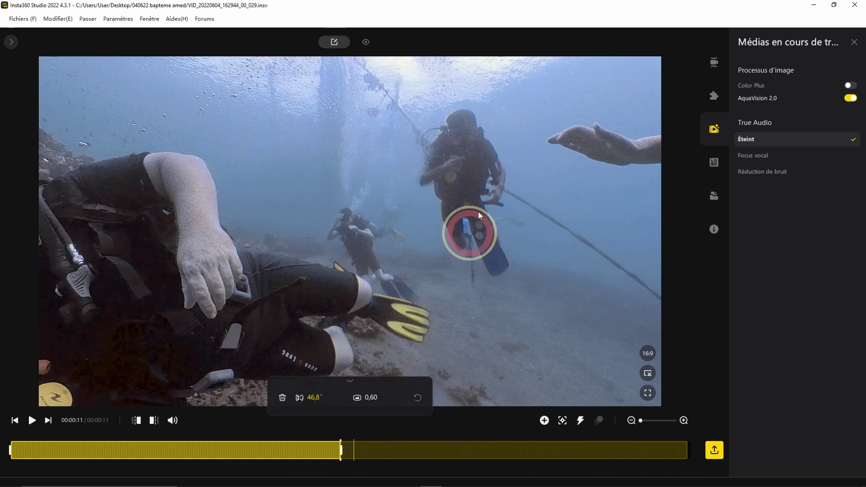
left_click_drag(43, 455, 6, 451)
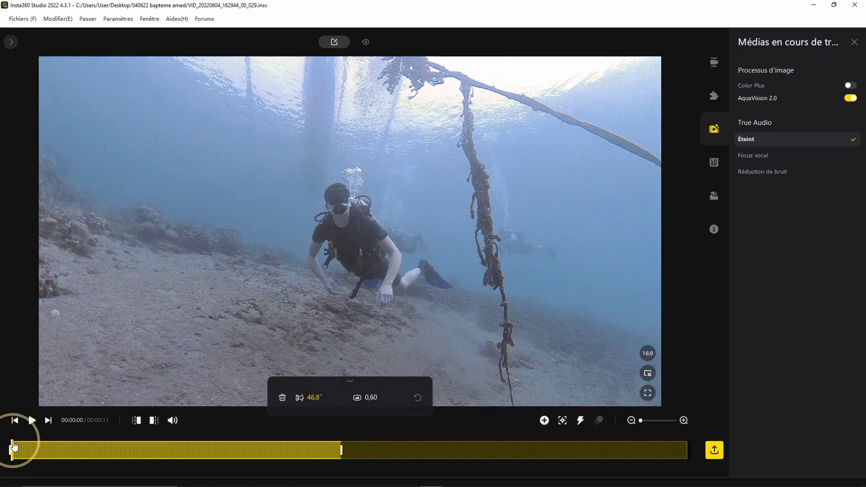
Play the tracked clip to the moment another diver crosses the view and trim the clip's end to 5 seconds.
key("space")
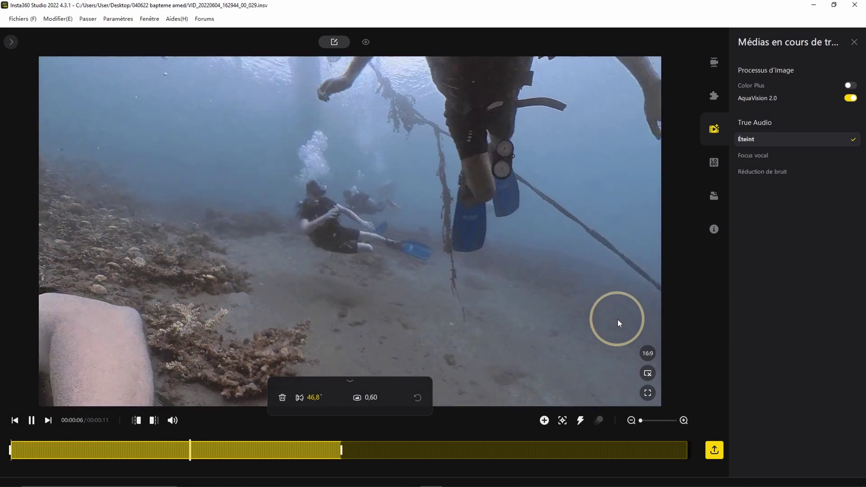
key("space")
left_click_drag(189, 454, 153, 453)
left_click(339, 232)
left_click(342, 447)
left_click_drag(341, 451, 171, 443)
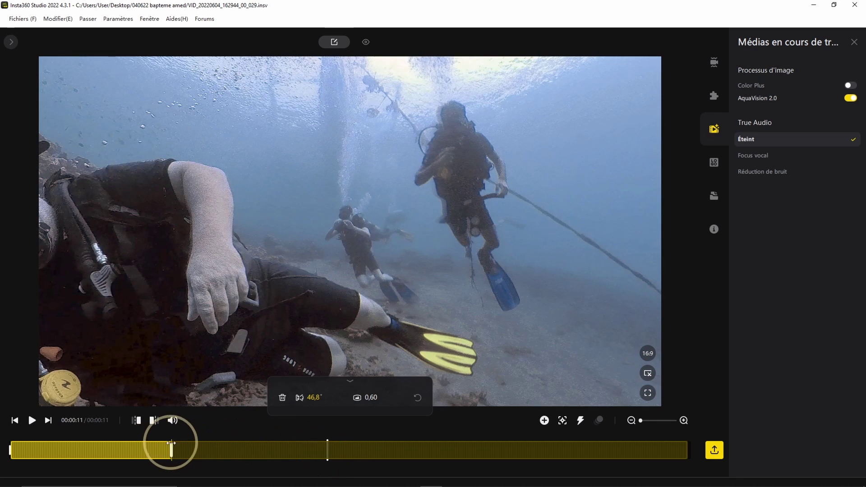
left_click(171, 373)
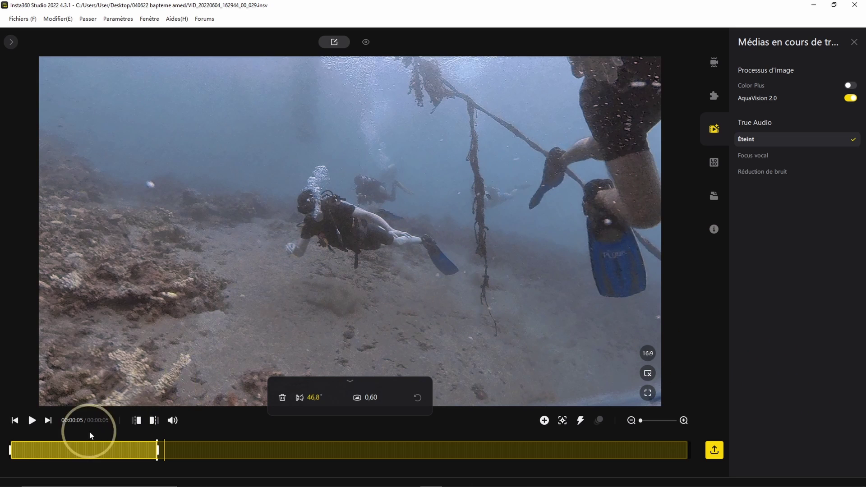
Replay the shortened clip from near its start and add it to the export queue as a reframed video.
left_click(26, 450)
key("space")
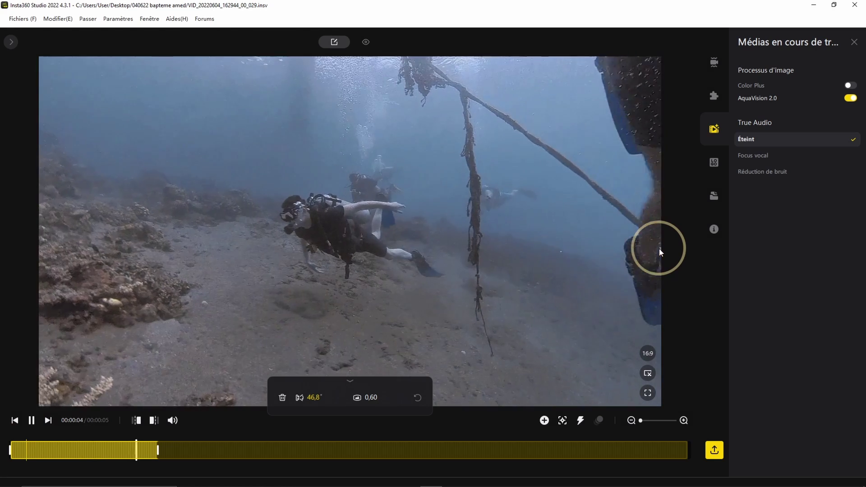
left_click(714, 449)
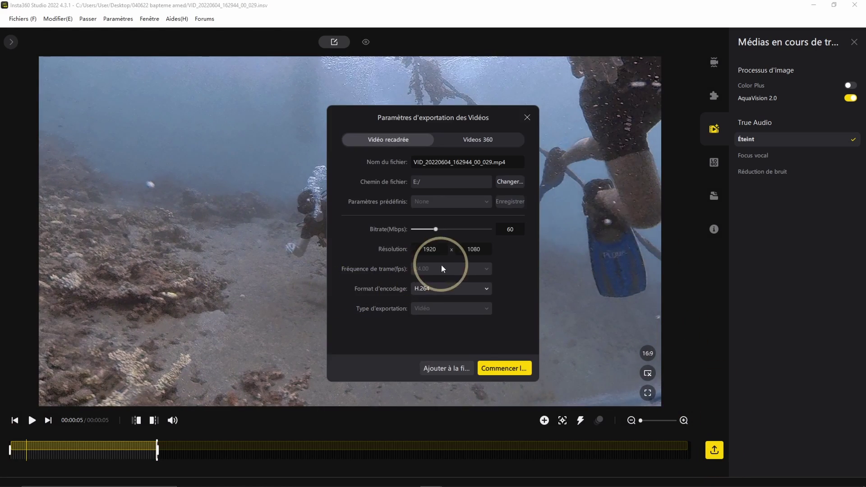
left_click(428, 367)
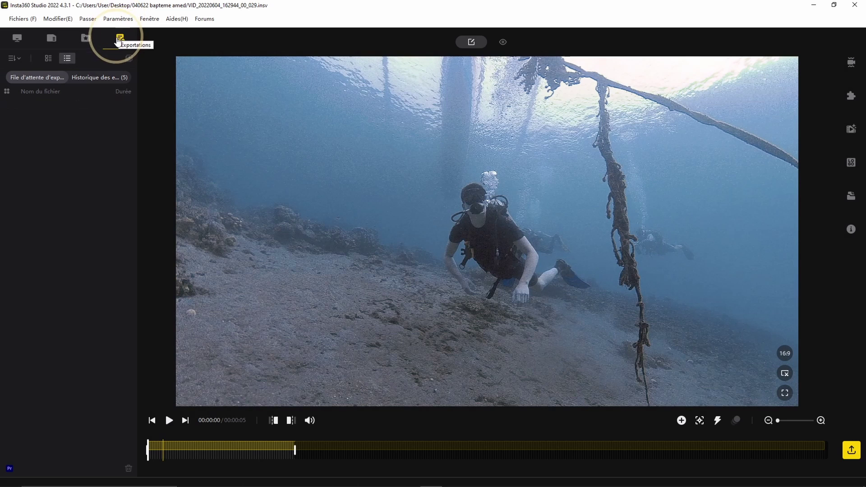
Go back to the list of source clips and look through it up to the first clip, VID_001.insv.
left_click(50, 39)
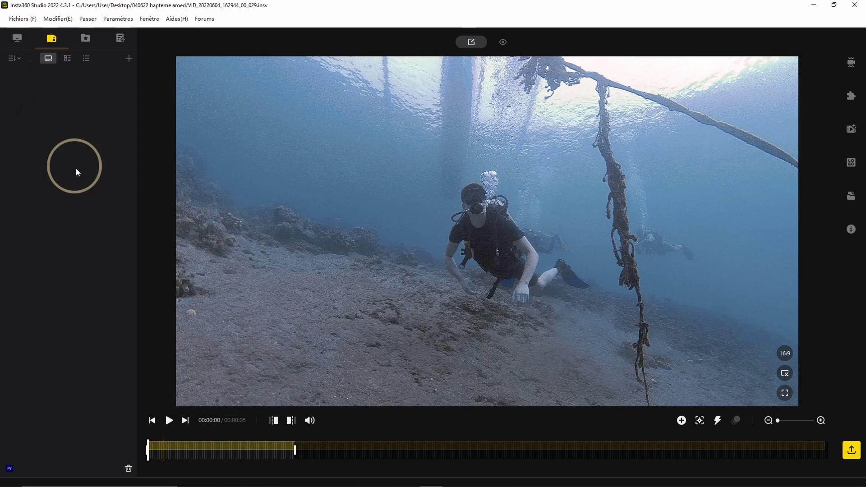
left_click(15, 38)
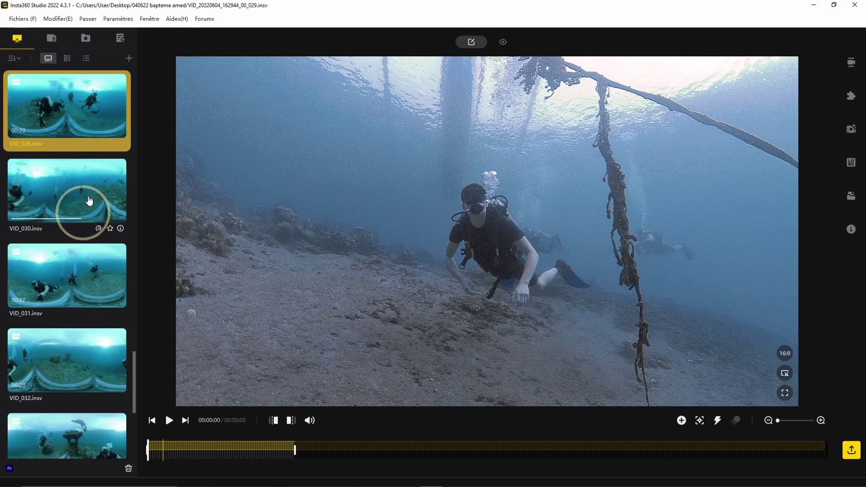
scroll(66, 286, "down", 5)
scroll(61, 310, "up", 10)
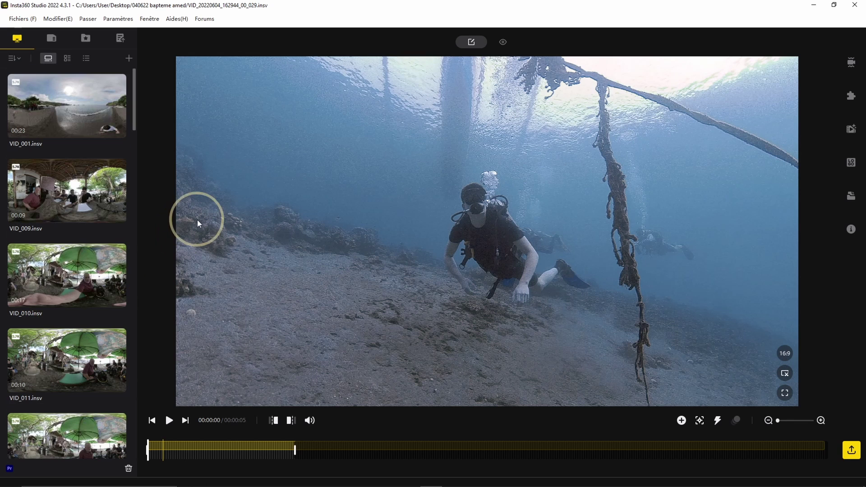